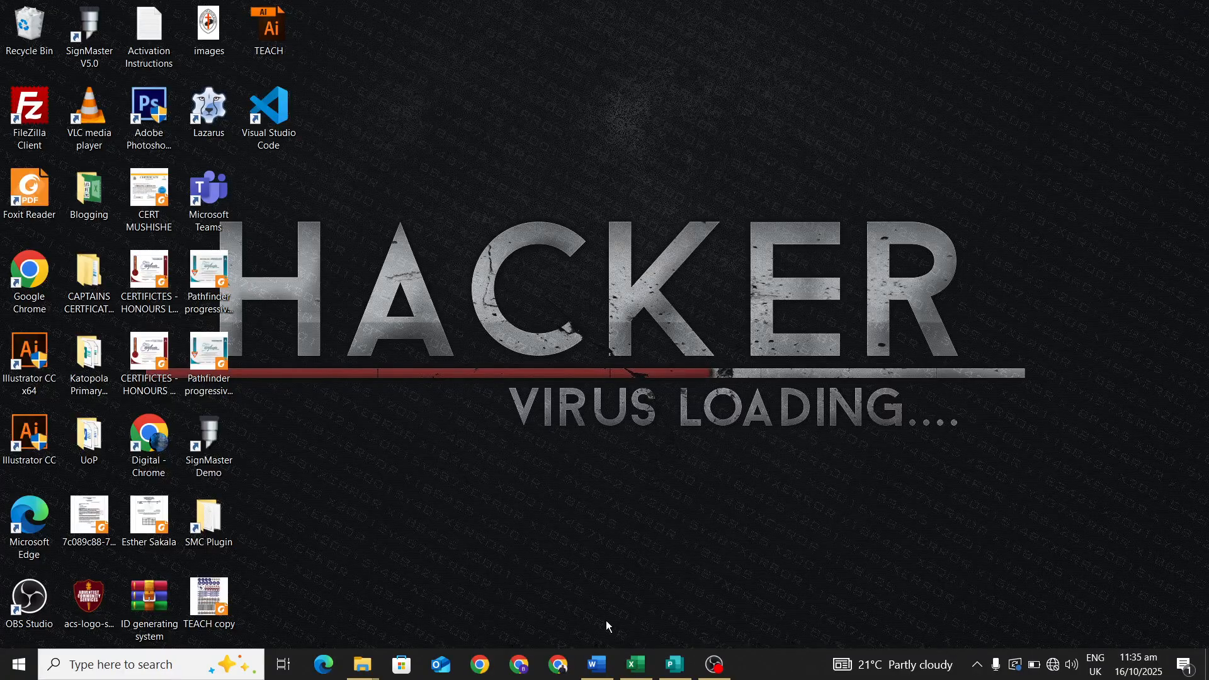
- Open the Katopola Primary School folder, view the sample card page01 in its ID Generating subfolder, and return to the school folder
{"action": "mouse_move", "coordinate": [357, 672]}
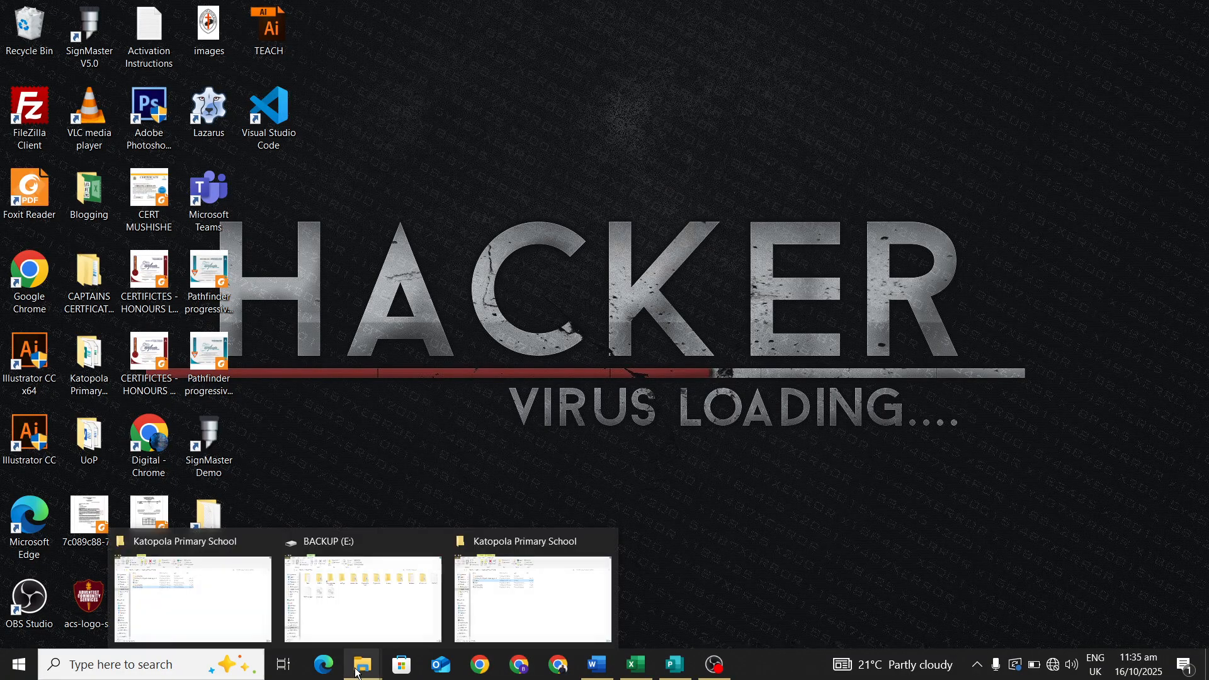
{"action": "left_click", "coordinate": [486, 600]}
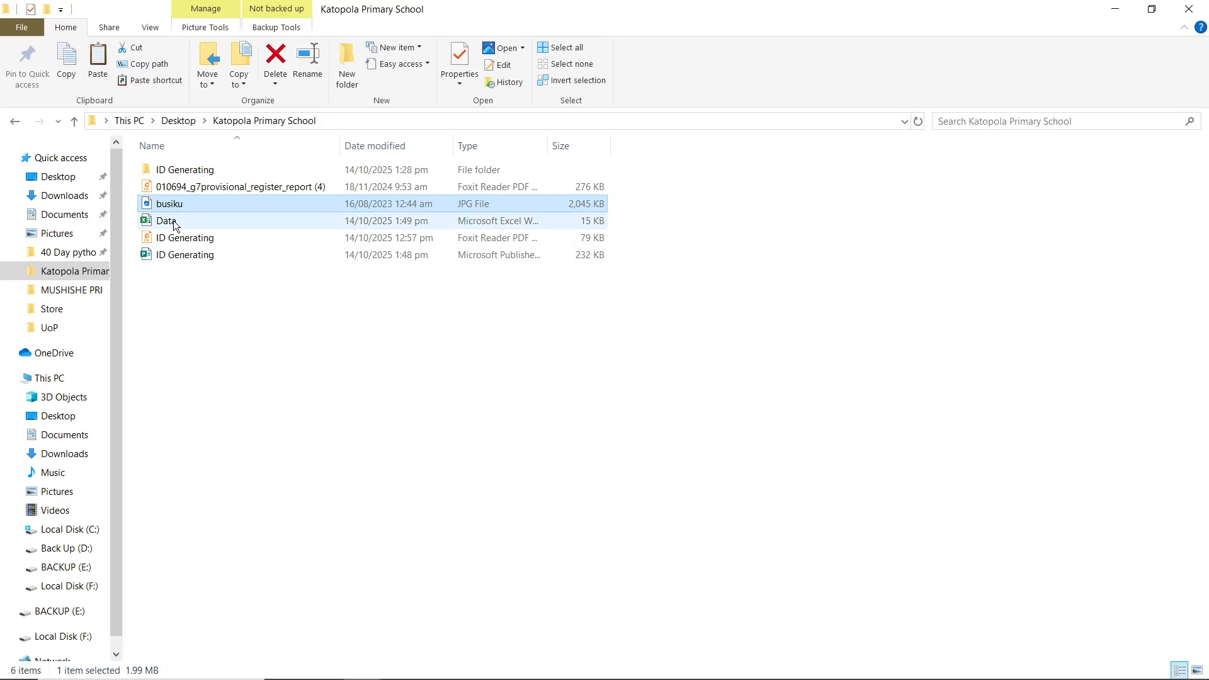
{"action": "double_click", "coordinate": [193, 165]}
{"action": "double_click", "coordinate": [180, 198]}
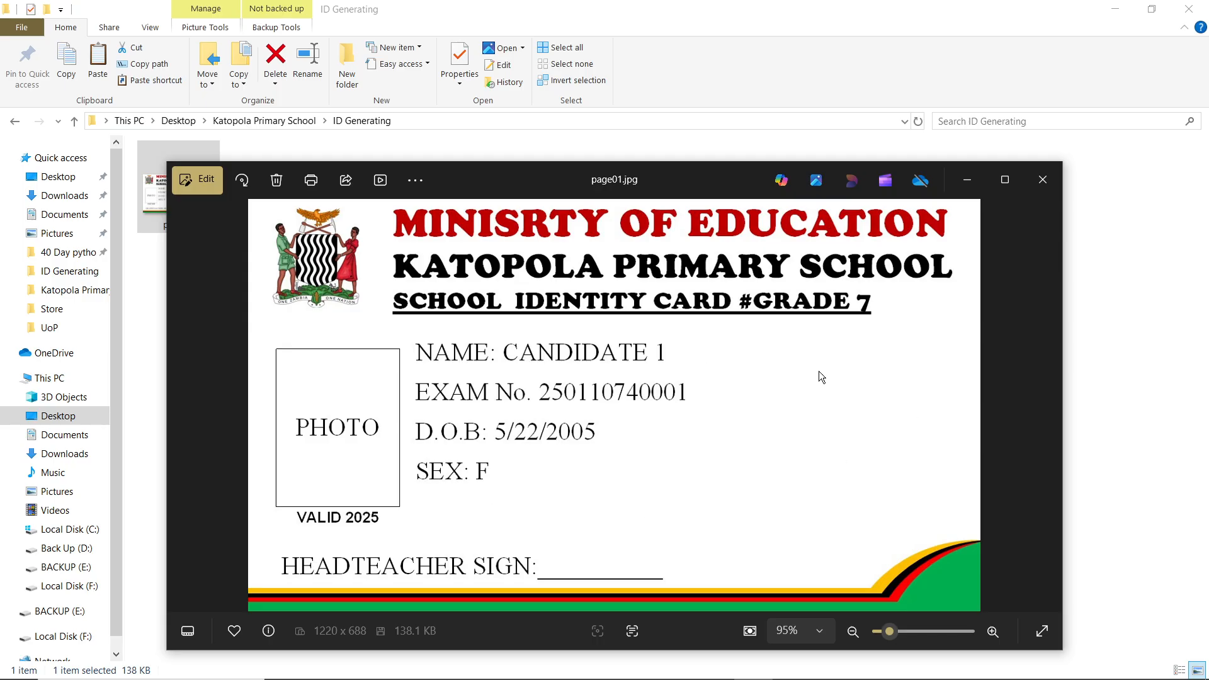
{"action": "left_click", "coordinate": [1036, 188]}
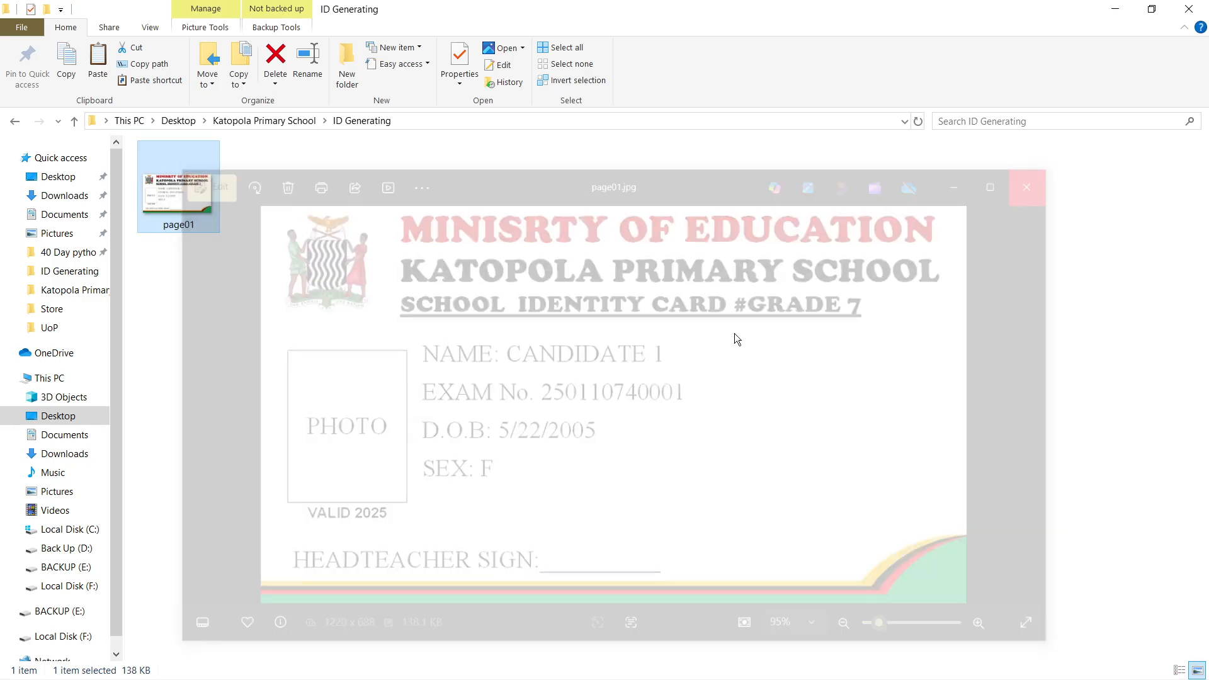
{"action": "left_click", "coordinate": [297, 123]}
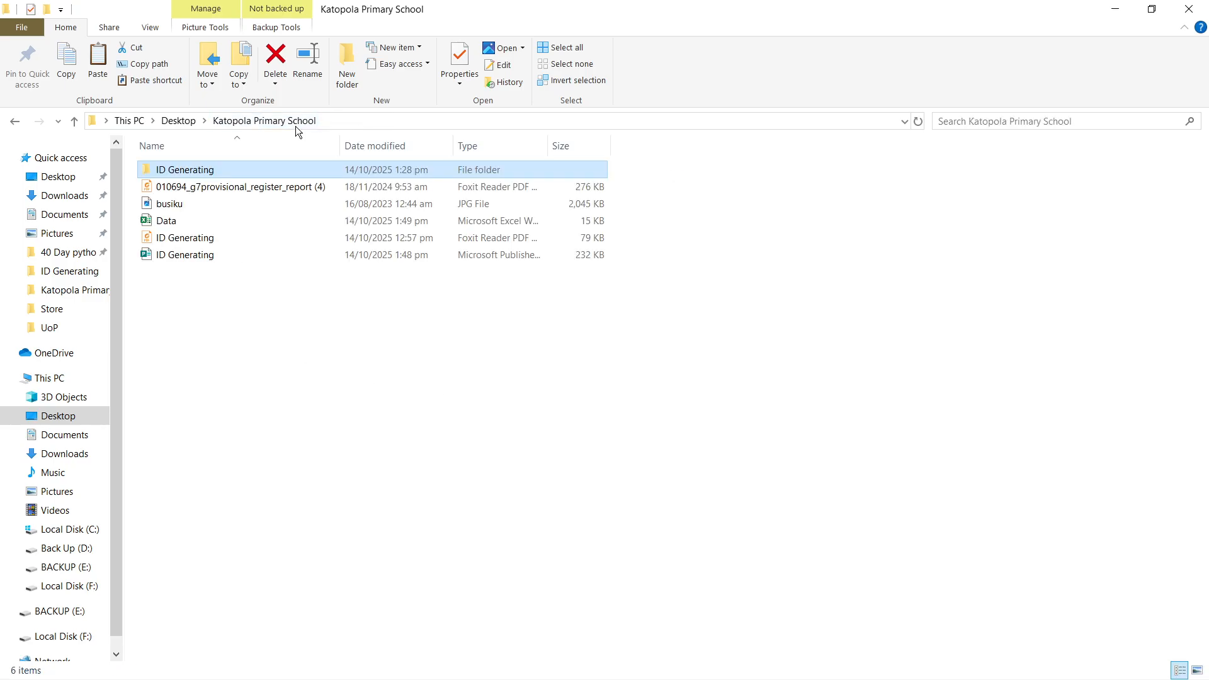
- Open the ID Generating PDF, look through the blank school identity cards on the page, and close it
{"action": "left_click", "coordinate": [217, 241]}
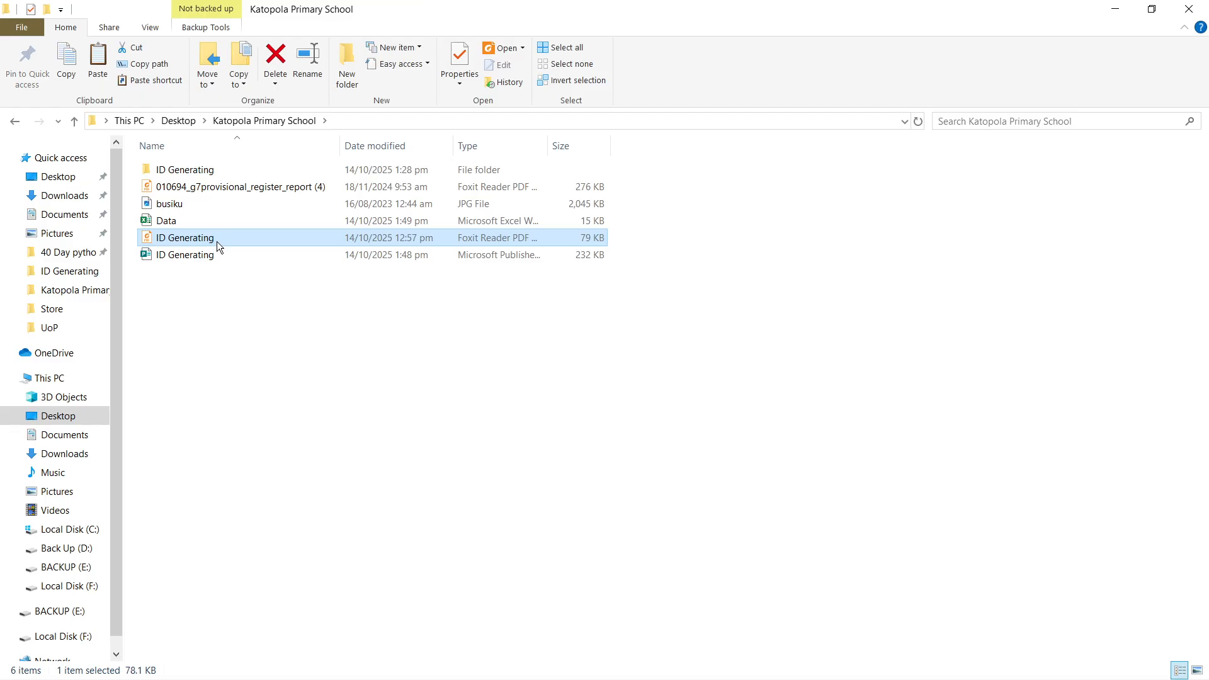
{"action": "double_click", "coordinate": [217, 240]}
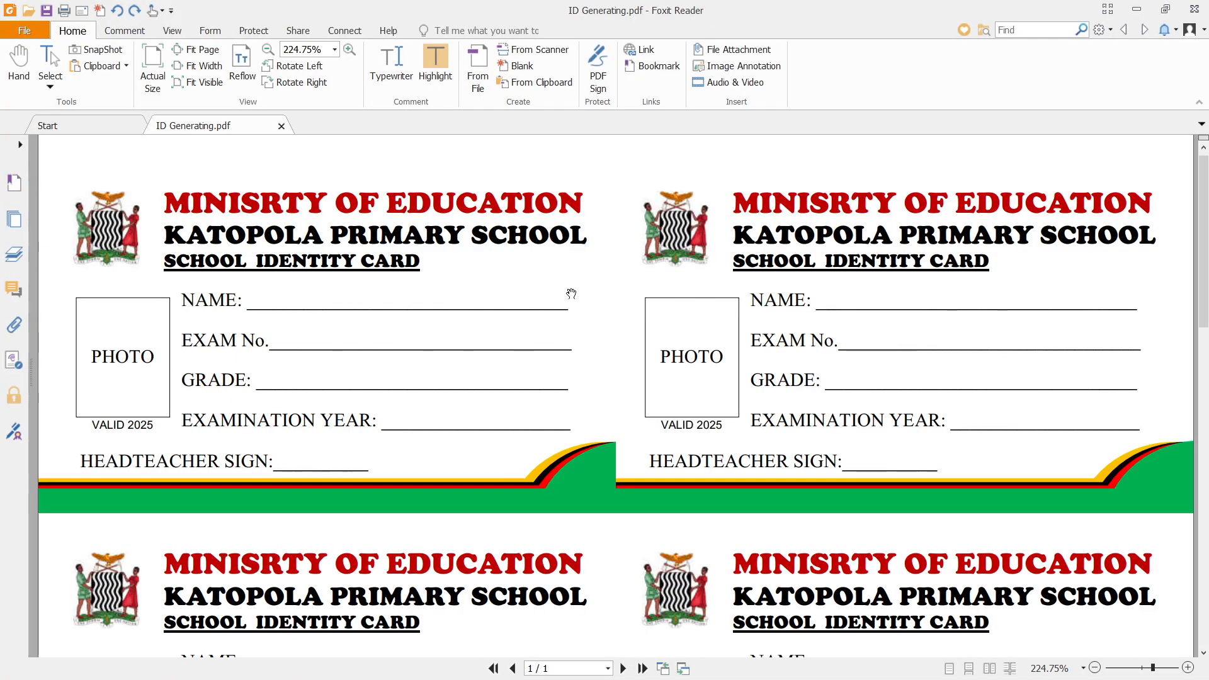
{"action": "scroll", "coordinate": [674, 318], "scroll_direction": "down", "scroll_amount": 2}
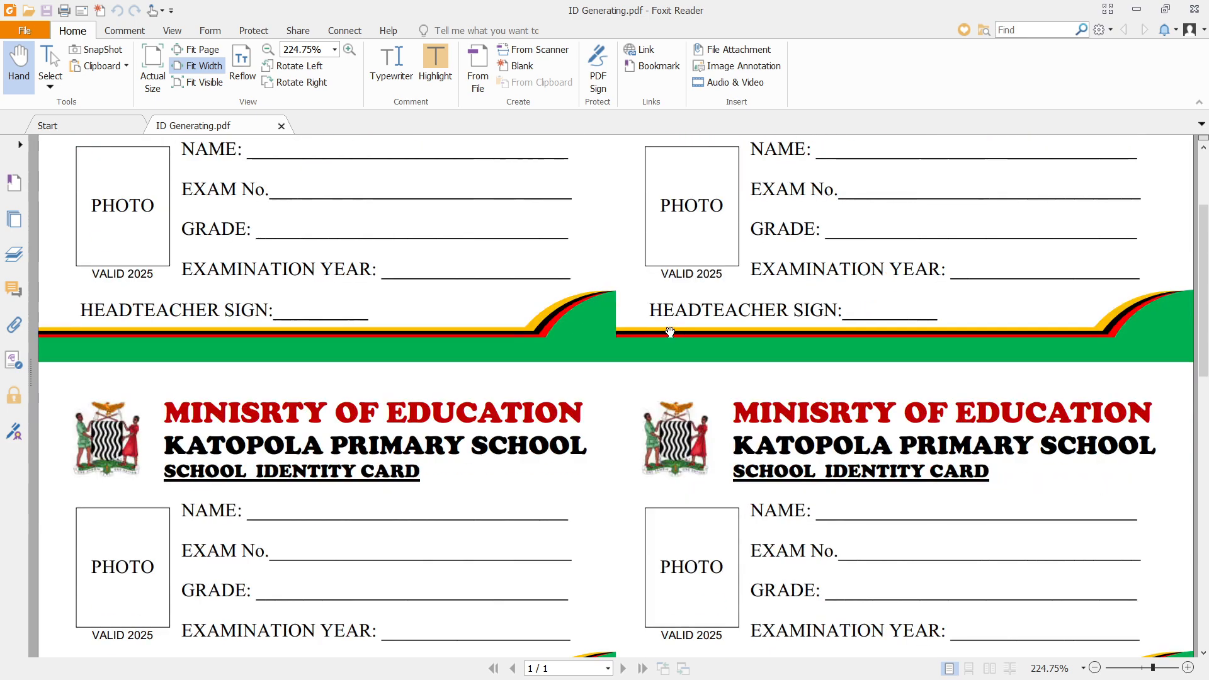
{"action": "scroll", "coordinate": [670, 332], "scroll_direction": "down", "scroll_amount": 8}
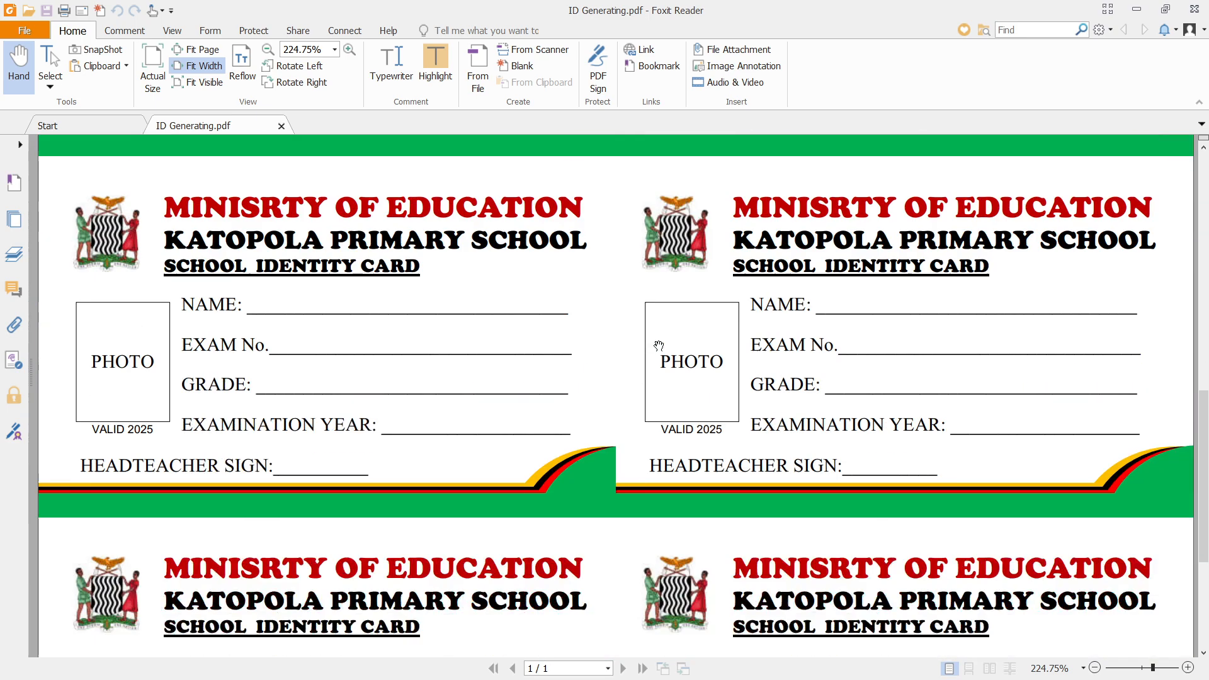
{"action": "scroll", "coordinate": [658, 346], "scroll_direction": "down", "scroll_amount": 4}
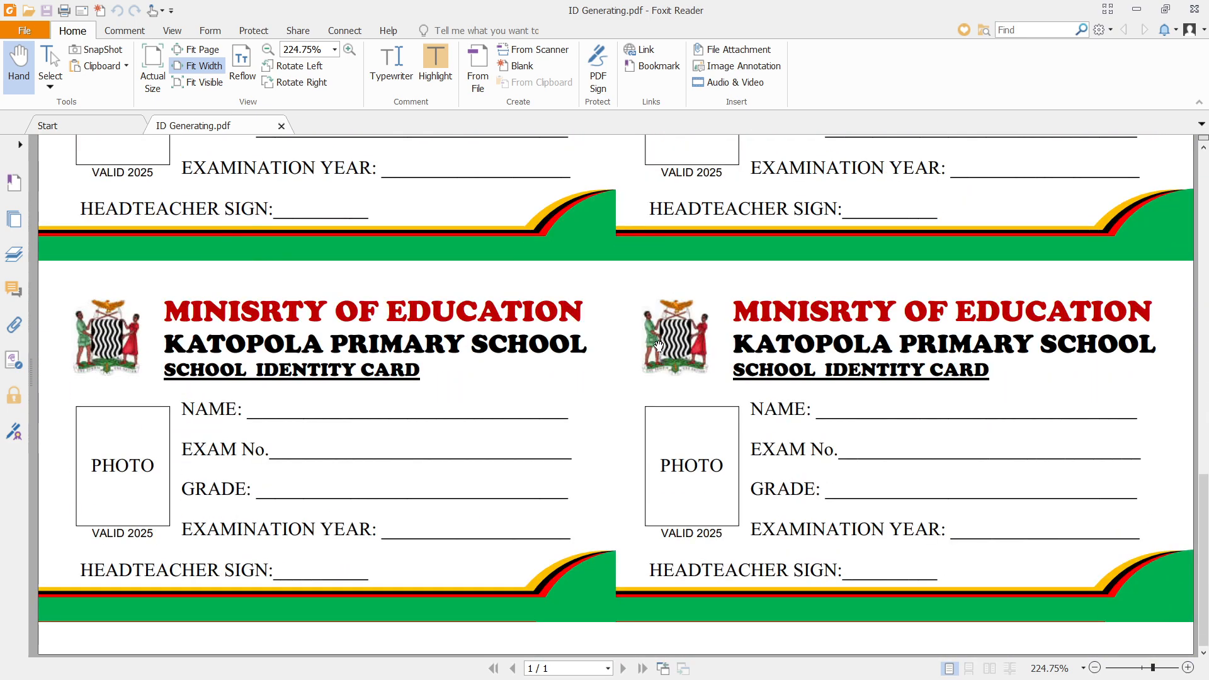
{"action": "scroll", "coordinate": [659, 346], "scroll_direction": "down", "scroll_amount": 5}
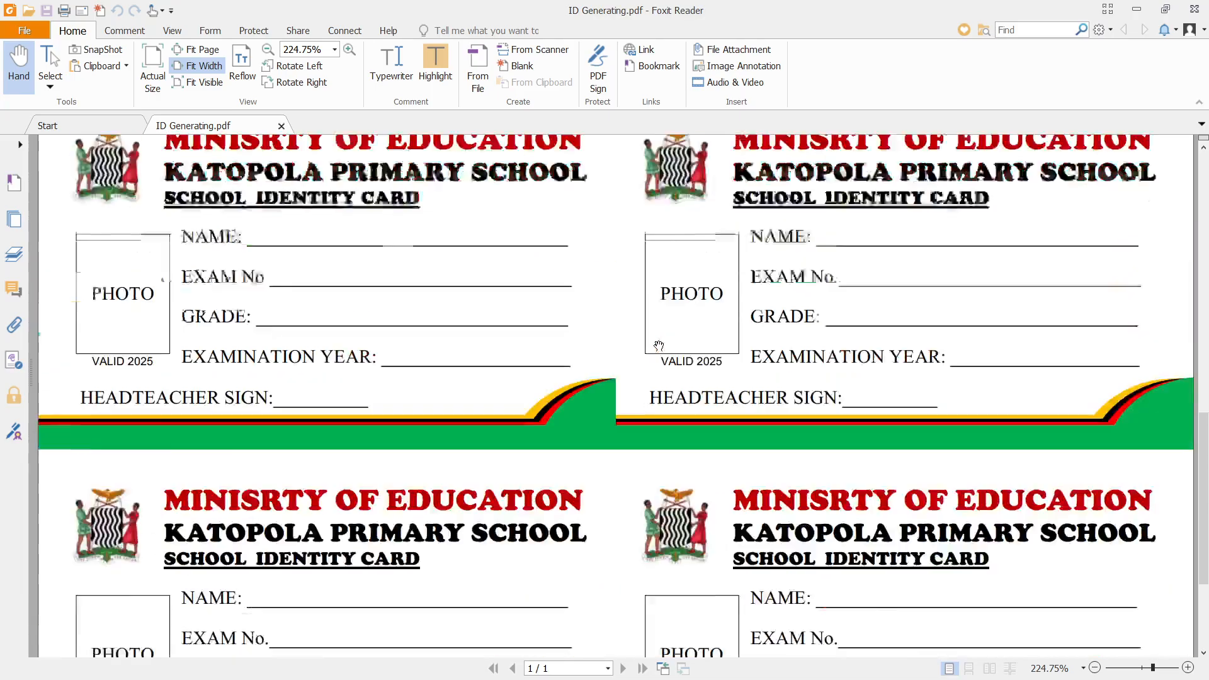
{"action": "scroll", "coordinate": [657, 350], "scroll_direction": "up", "scroll_amount": 10}
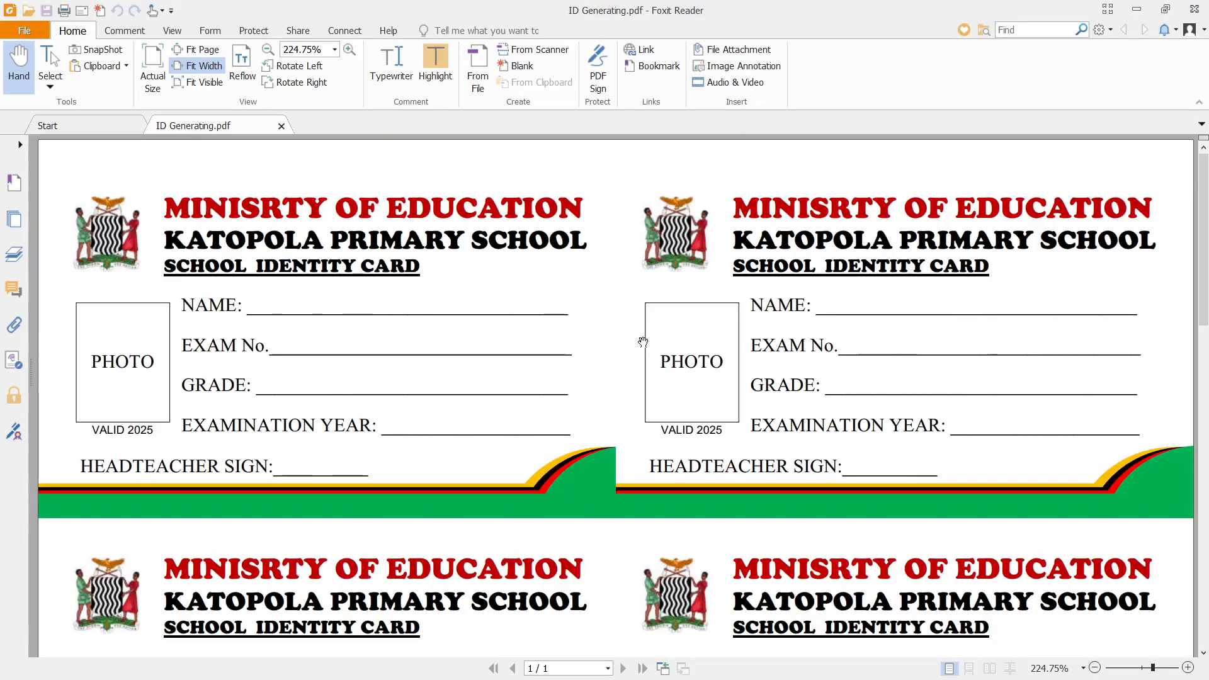
{"action": "left_click", "coordinate": [1194, 12]}
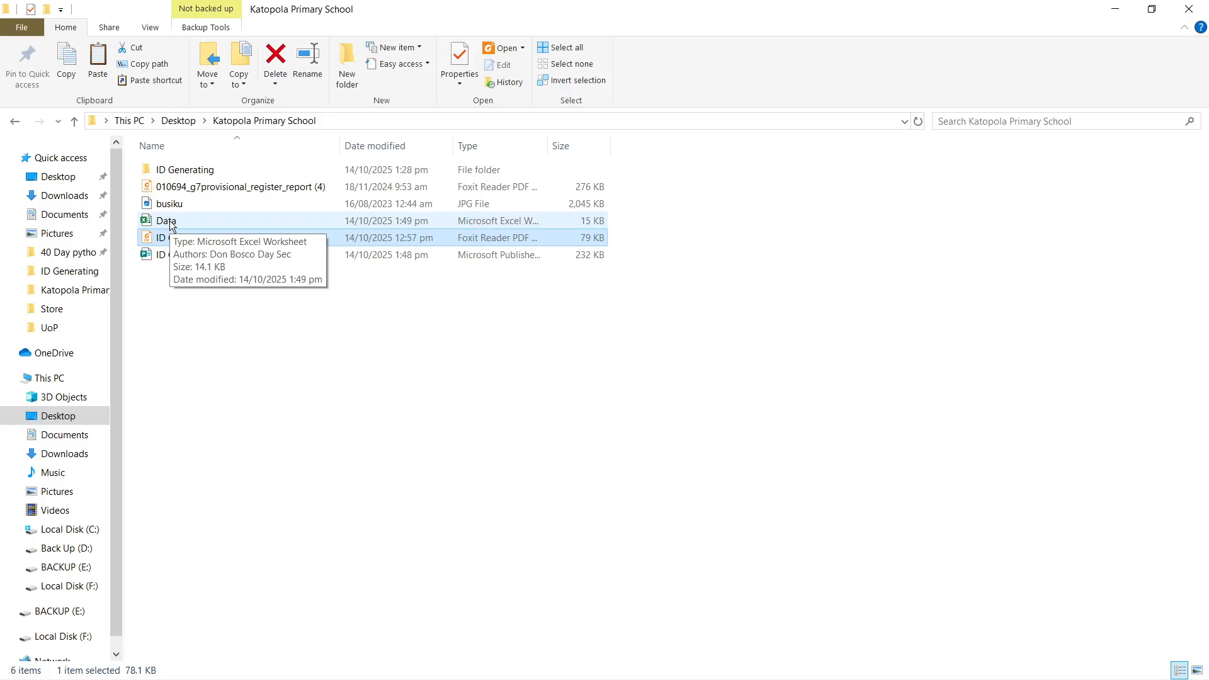
{"action": "left_click", "coordinate": [192, 189]}
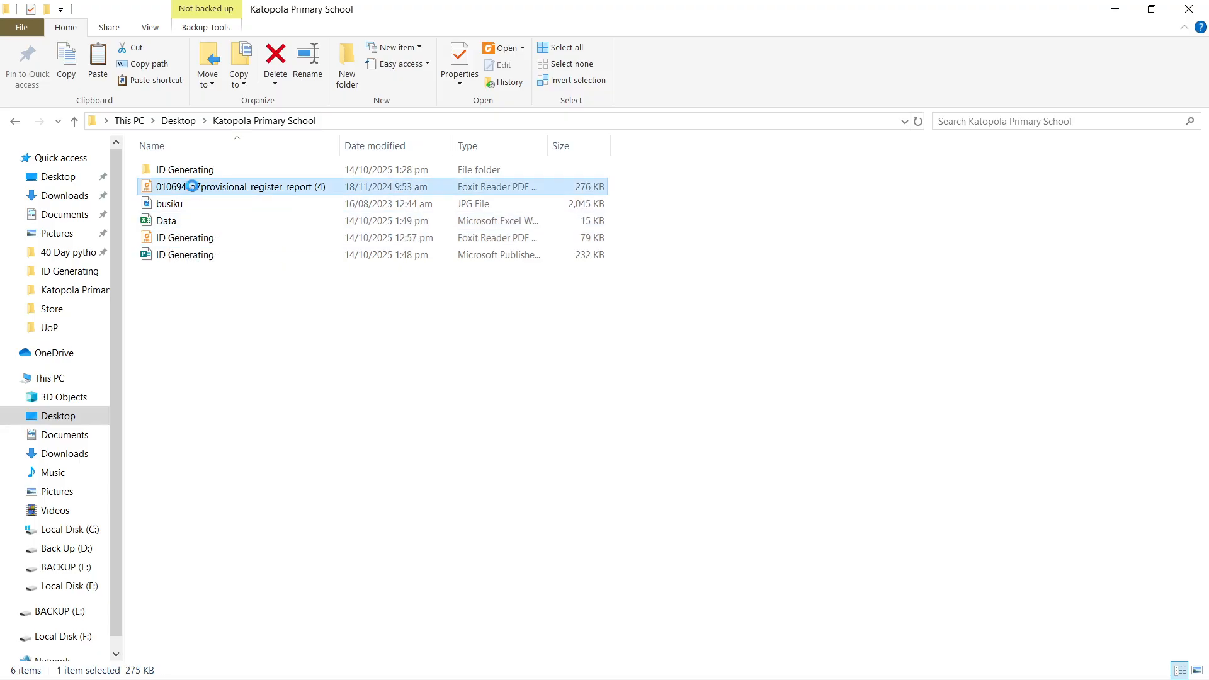
{"action": "right_click", "coordinate": [192, 187]}
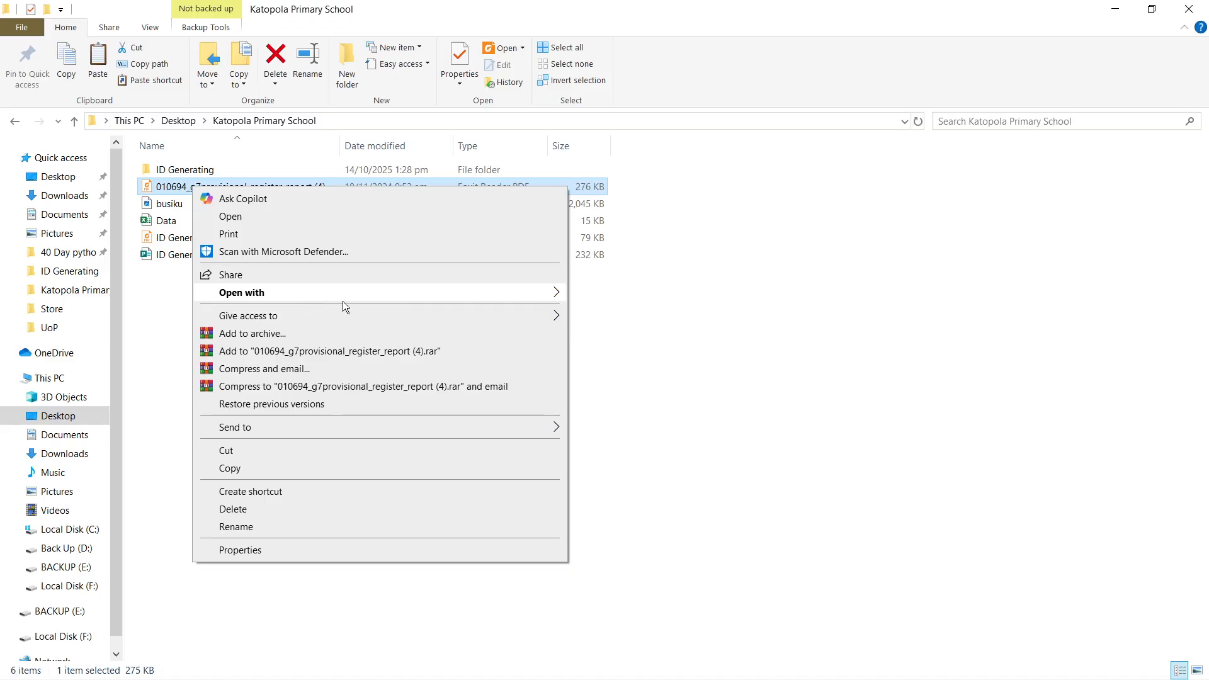
{"action": "mouse_move", "coordinate": [557, 301]}
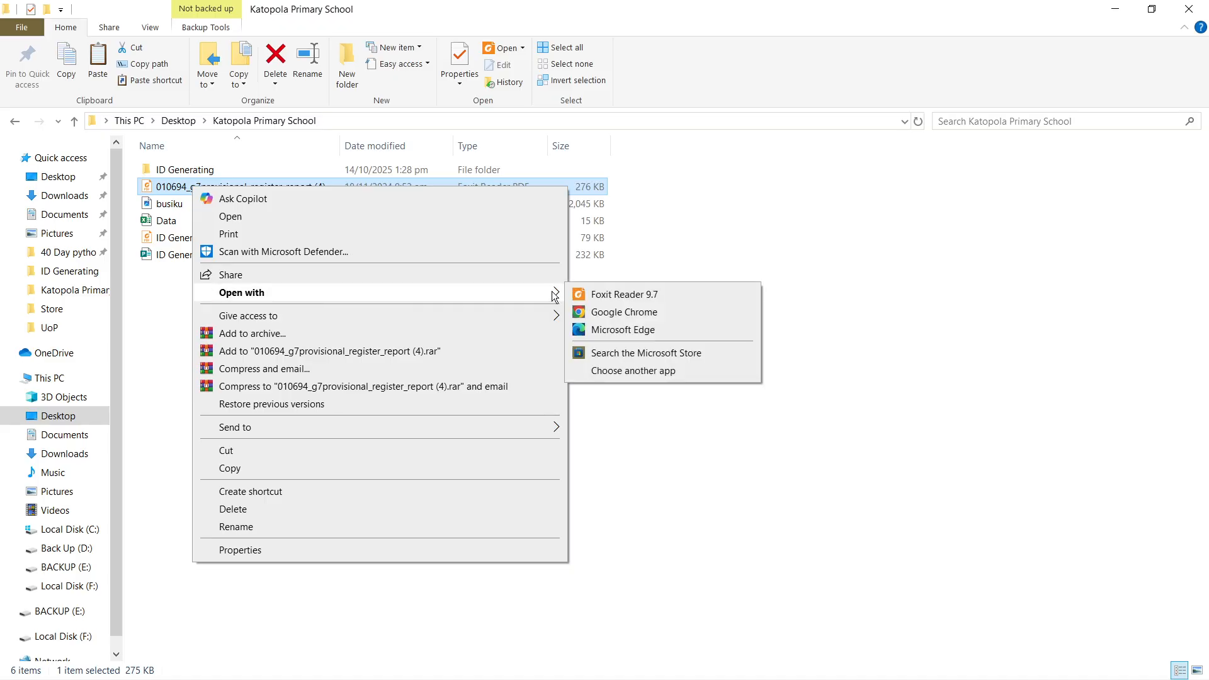
{"action": "left_click", "coordinate": [603, 372]}
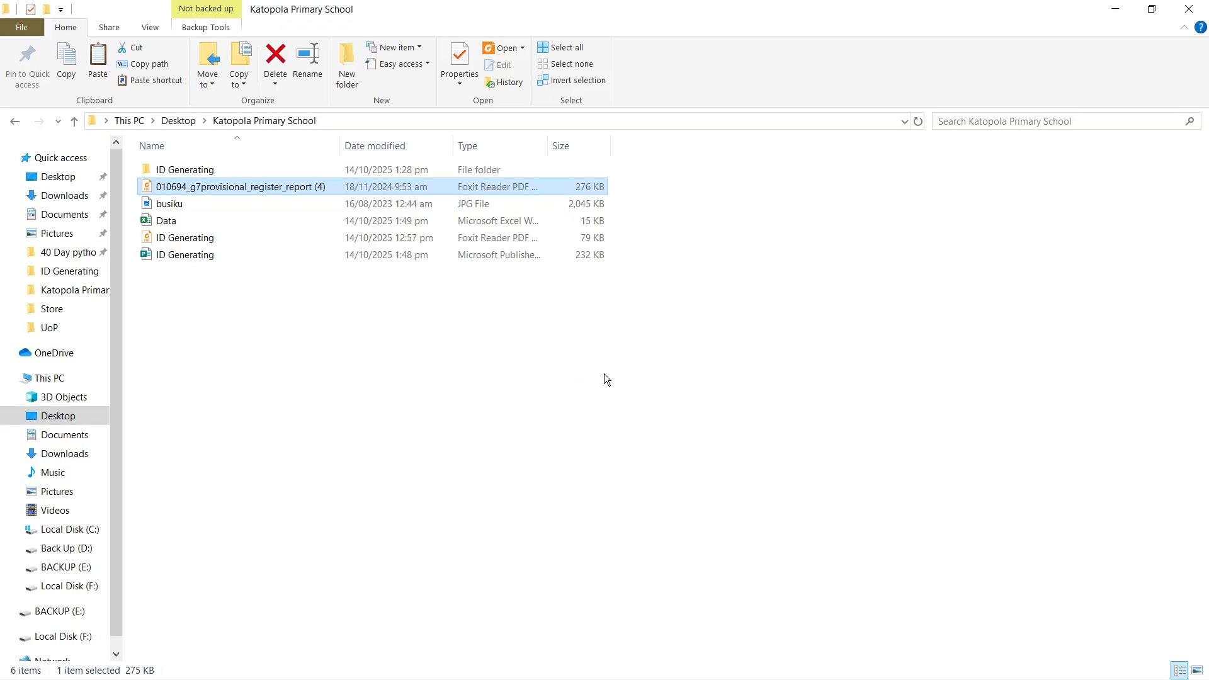
{"action": "left_click", "coordinate": [493, 444]}
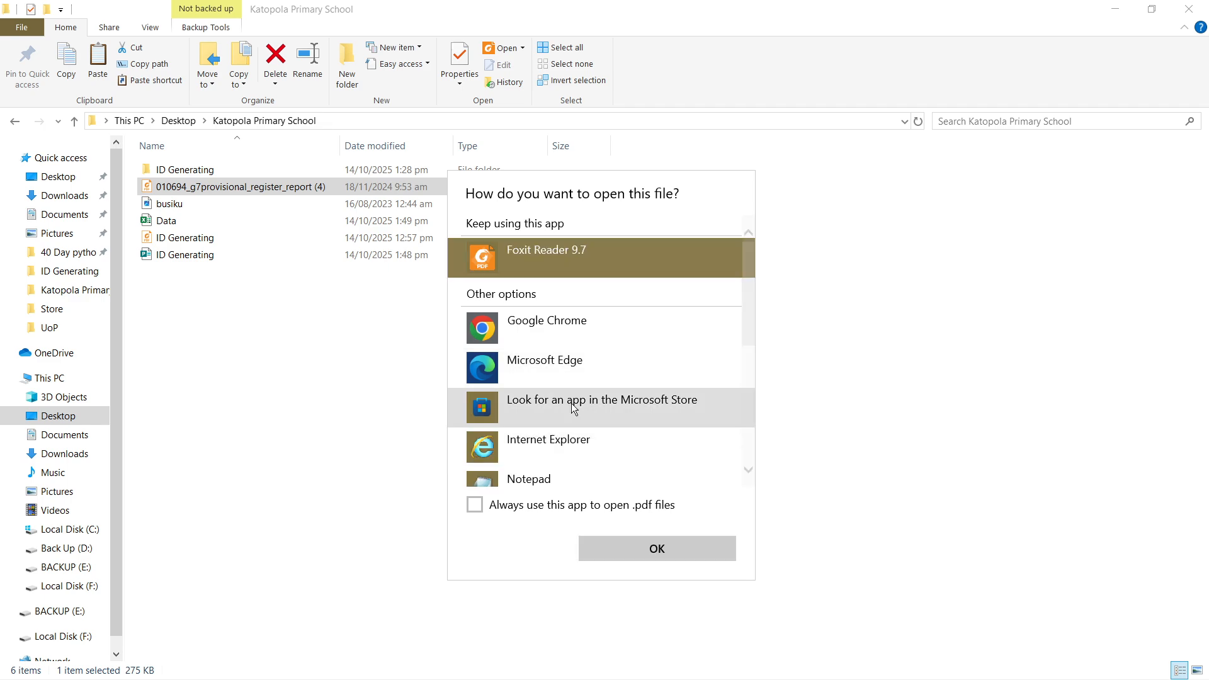
{"action": "scroll", "coordinate": [554, 409], "scroll_direction": "down", "scroll_amount": 5}
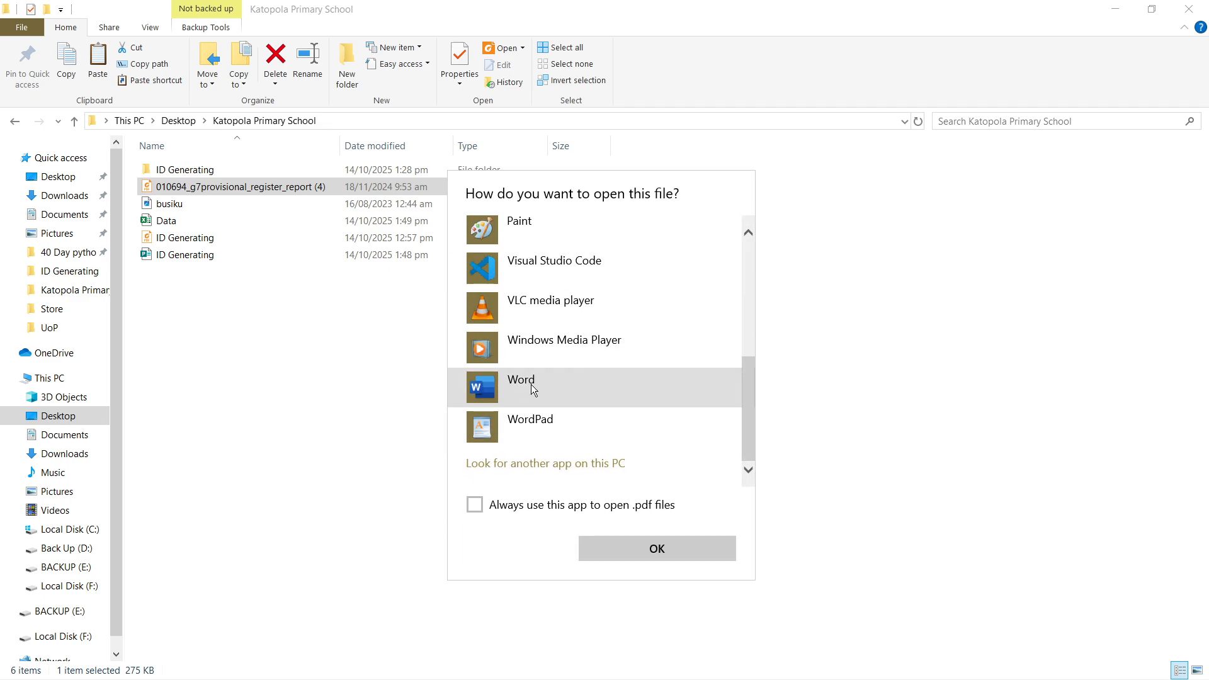
{"action": "left_click", "coordinate": [532, 387]}
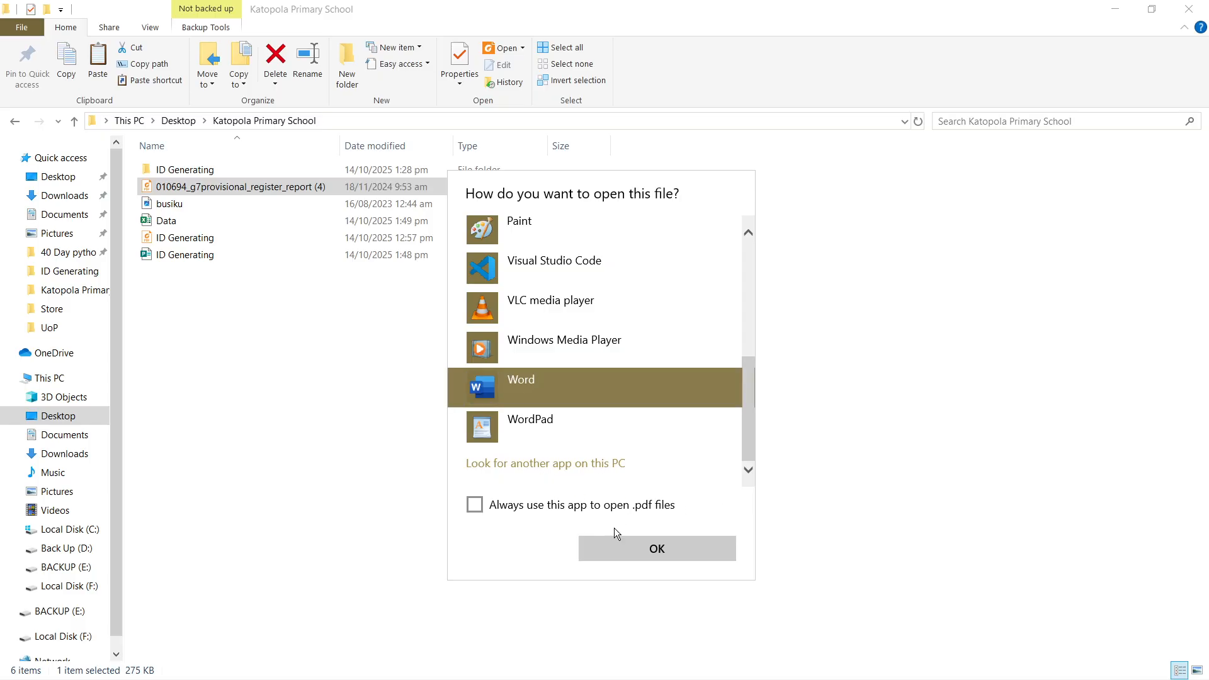
{"action": "left_click", "coordinate": [817, 495]}
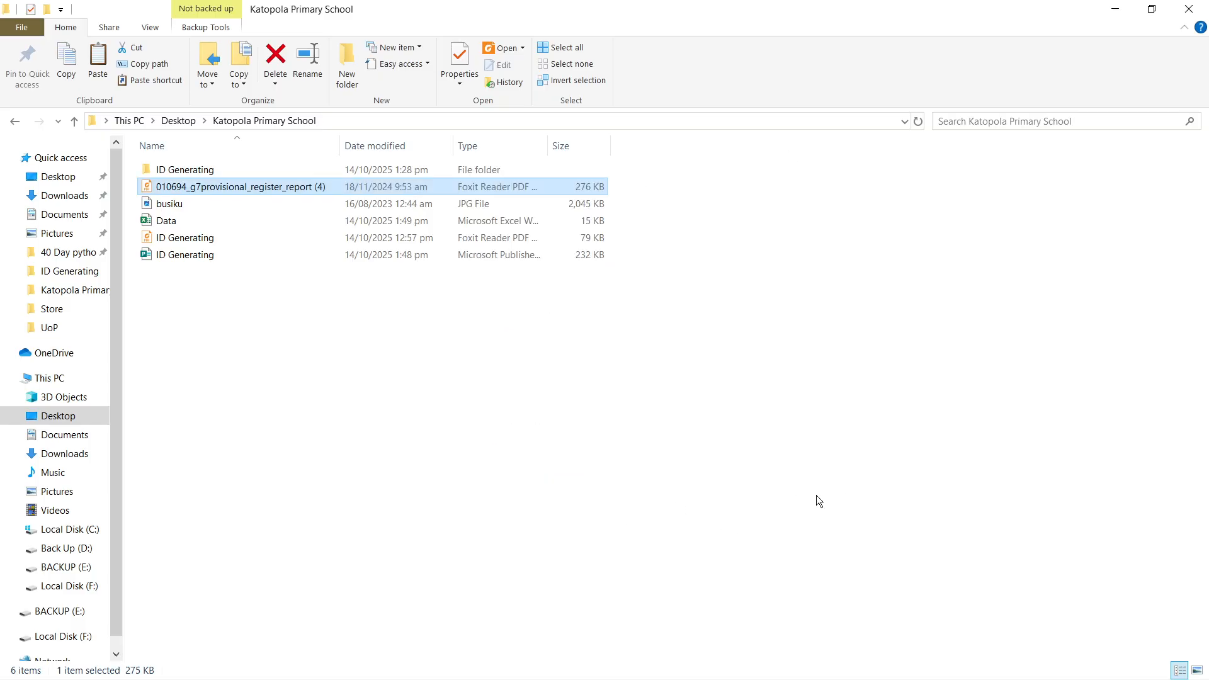
- Switch to the provisional register report document in Word and look through its candidate table from the beginning
{"action": "left_click", "coordinate": [1114, 9]}
{"action": "left_click", "coordinate": [596, 664]}
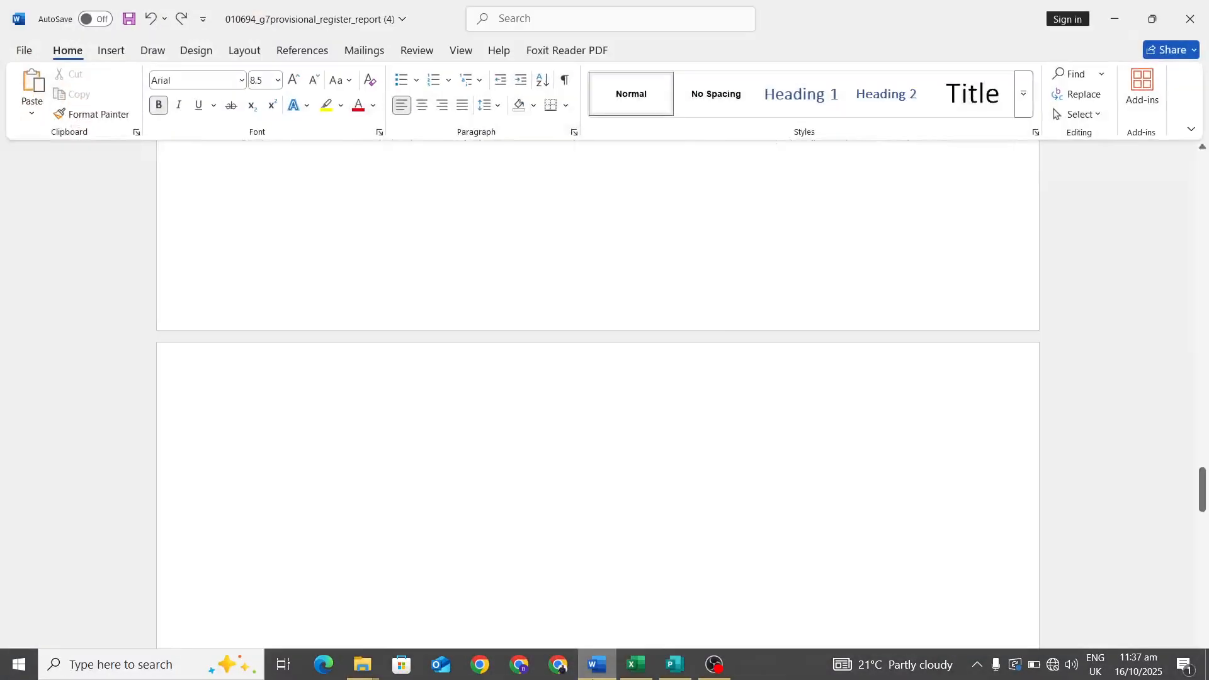
{"action": "scroll", "coordinate": [679, 404], "scroll_direction": "up", "scroll_amount": 3}
{"action": "scroll", "coordinate": [679, 403], "scroll_direction": "up", "scroll_amount": 20}
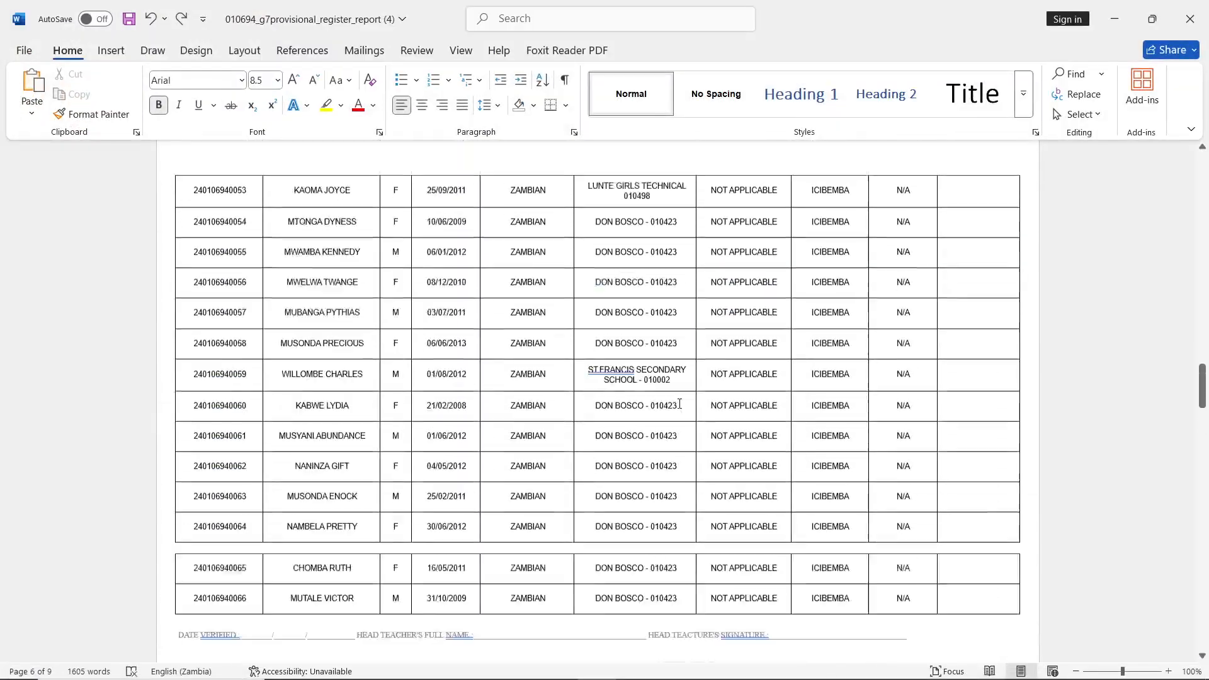
{"action": "scroll", "coordinate": [589, 394], "scroll_direction": "up", "scroll_amount": 20}
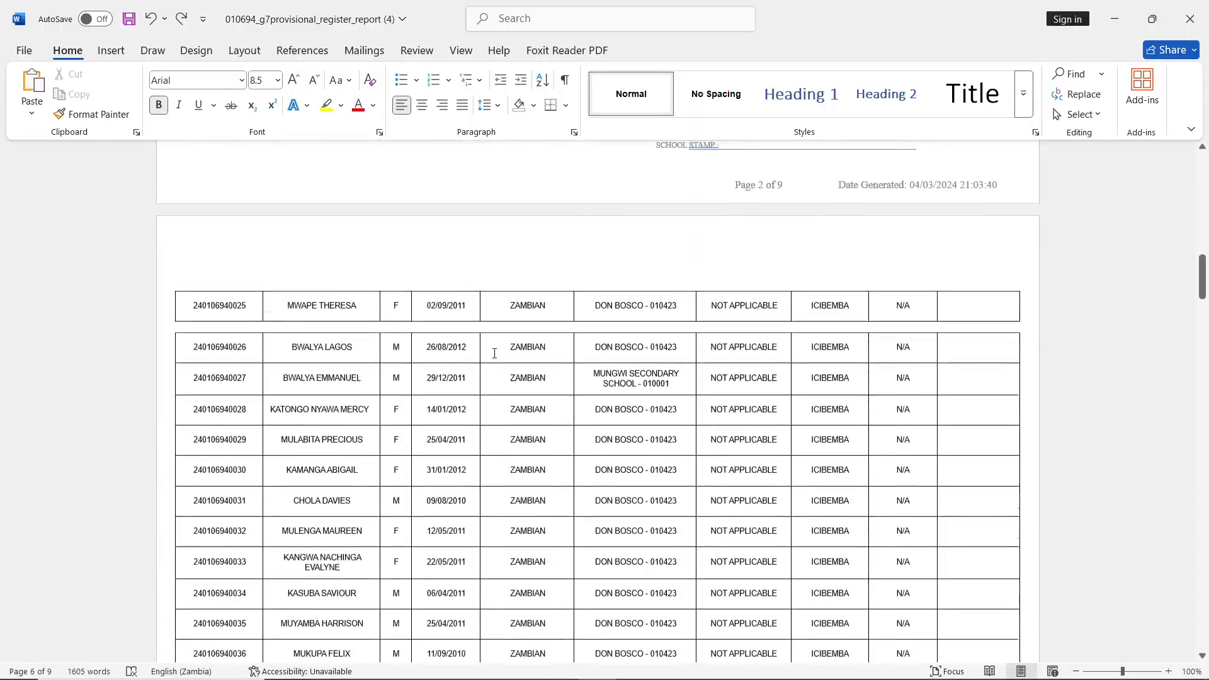
{"action": "scroll", "coordinate": [493, 353], "scroll_direction": "up", "scroll_amount": 10}
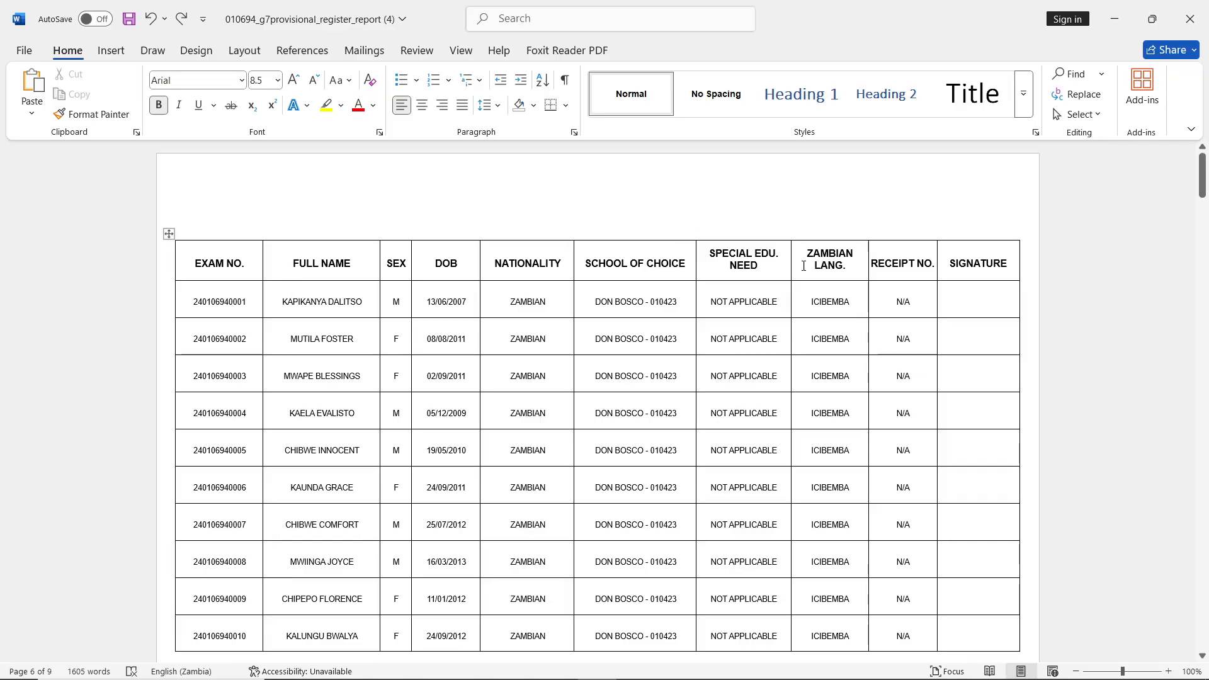
{"action": "scroll", "coordinate": [633, 353], "scroll_direction": "down", "scroll_amount": 1}
{"action": "scroll", "coordinate": [632, 353], "scroll_direction": "down", "scroll_amount": 12}
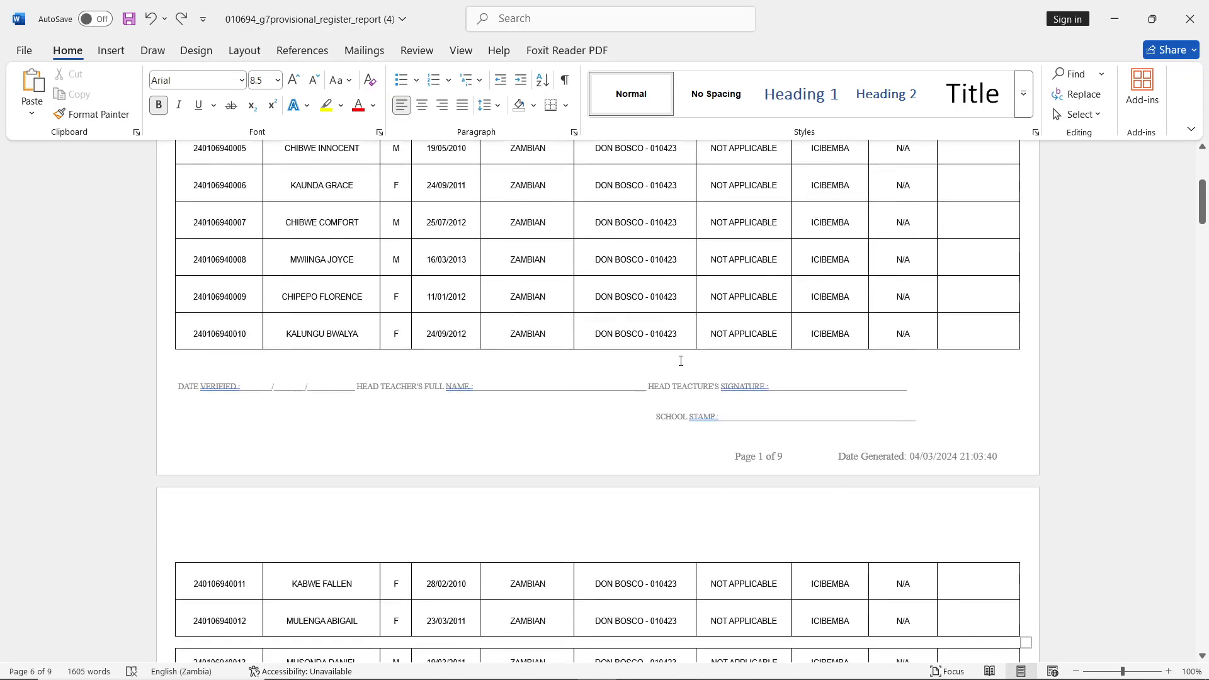
{"action": "scroll", "coordinate": [205, 172], "scroll_direction": "down", "scroll_amount": 1}
{"action": "scroll", "coordinate": [189, 264], "scroll_direction": "up", "scroll_amount": 4}
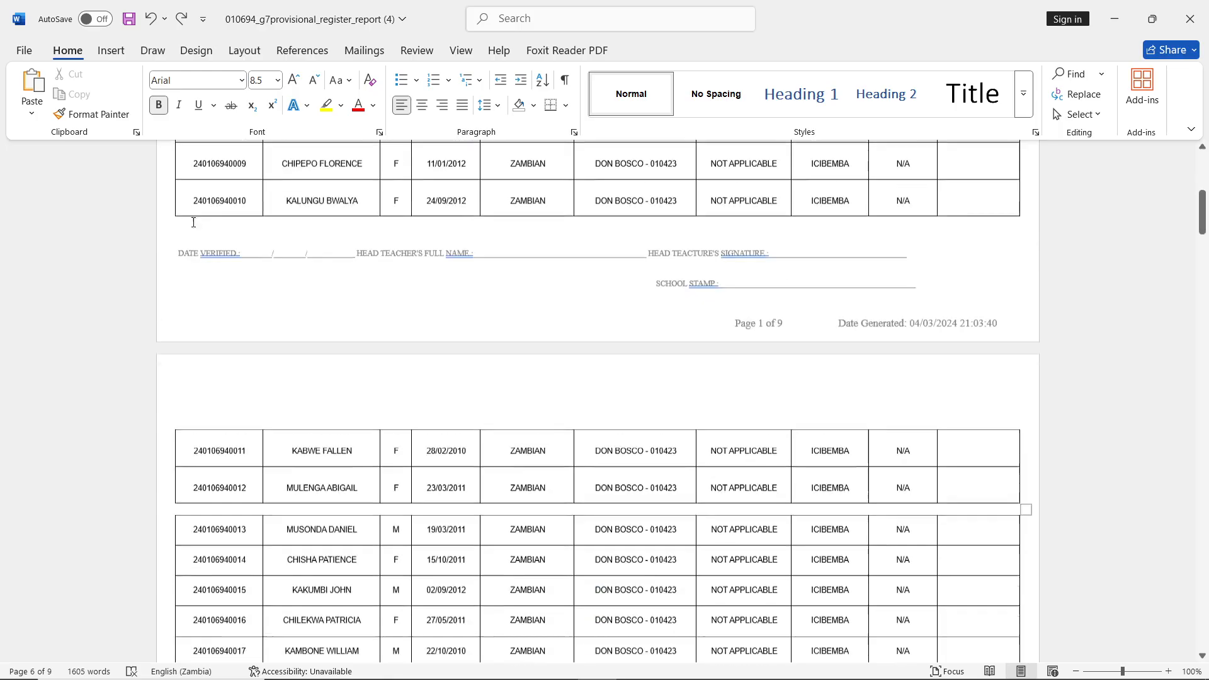
- Delete all footer content on the register pages, including verification, signature, stamp and page number lines, and return to the document body
{"action": "left_click", "coordinate": [182, 285]}
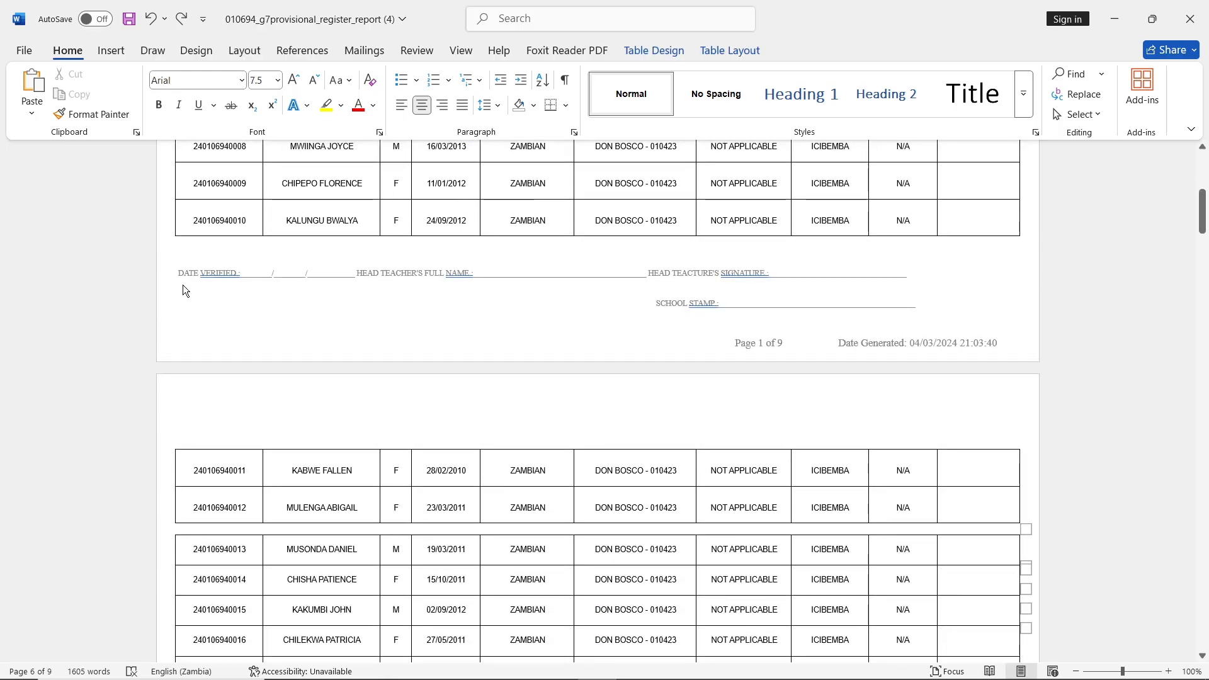
{"action": "double_click", "coordinate": [183, 285]}
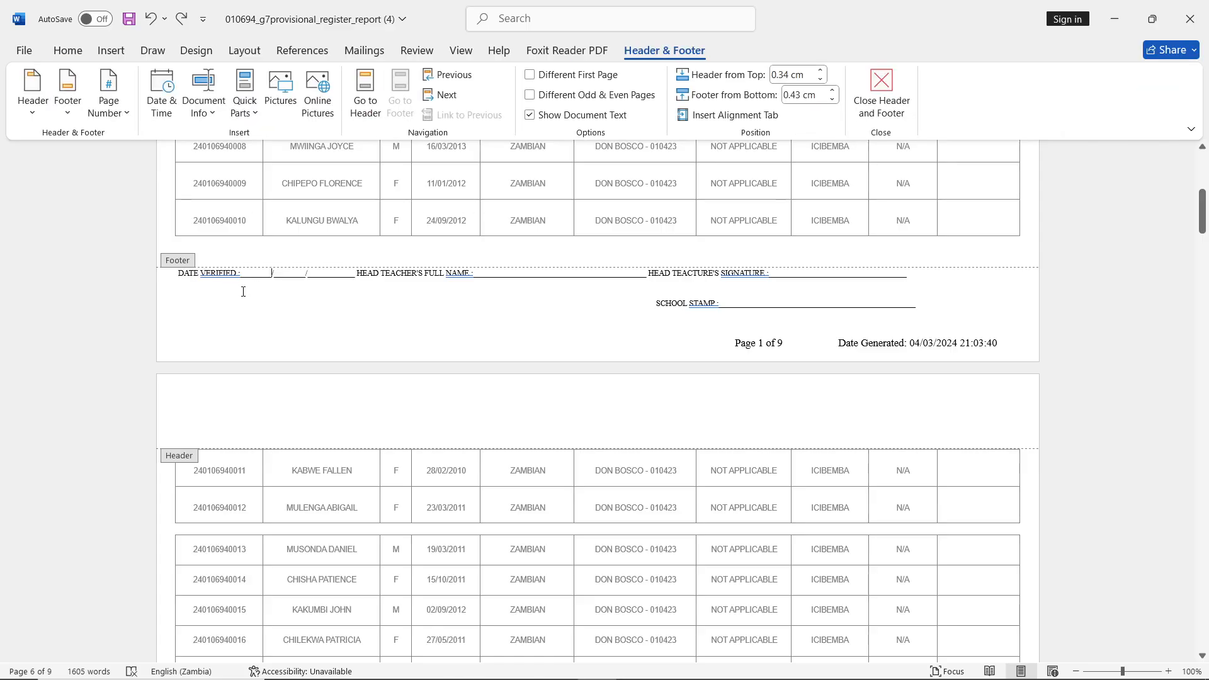
{"action": "left_click_drag", "start_coordinate": [179, 277], "coordinate": [1014, 356]}
{"action": "key", "text": "Delete"}
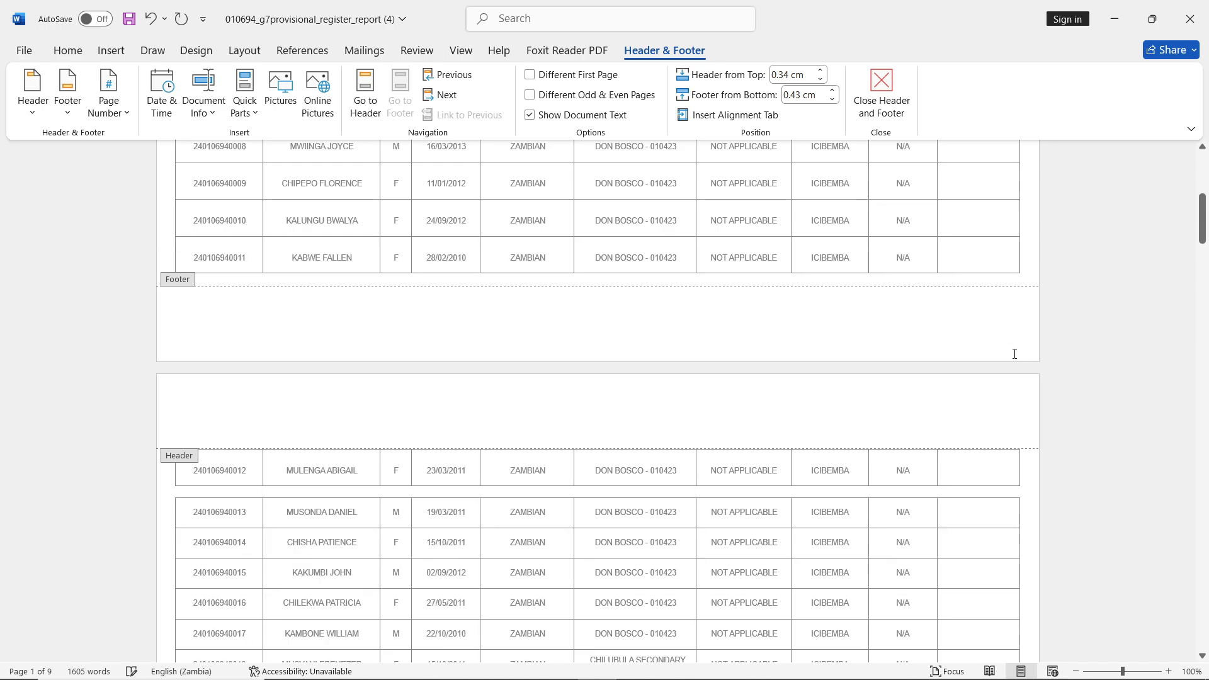
{"action": "double_click", "coordinate": [946, 231]}
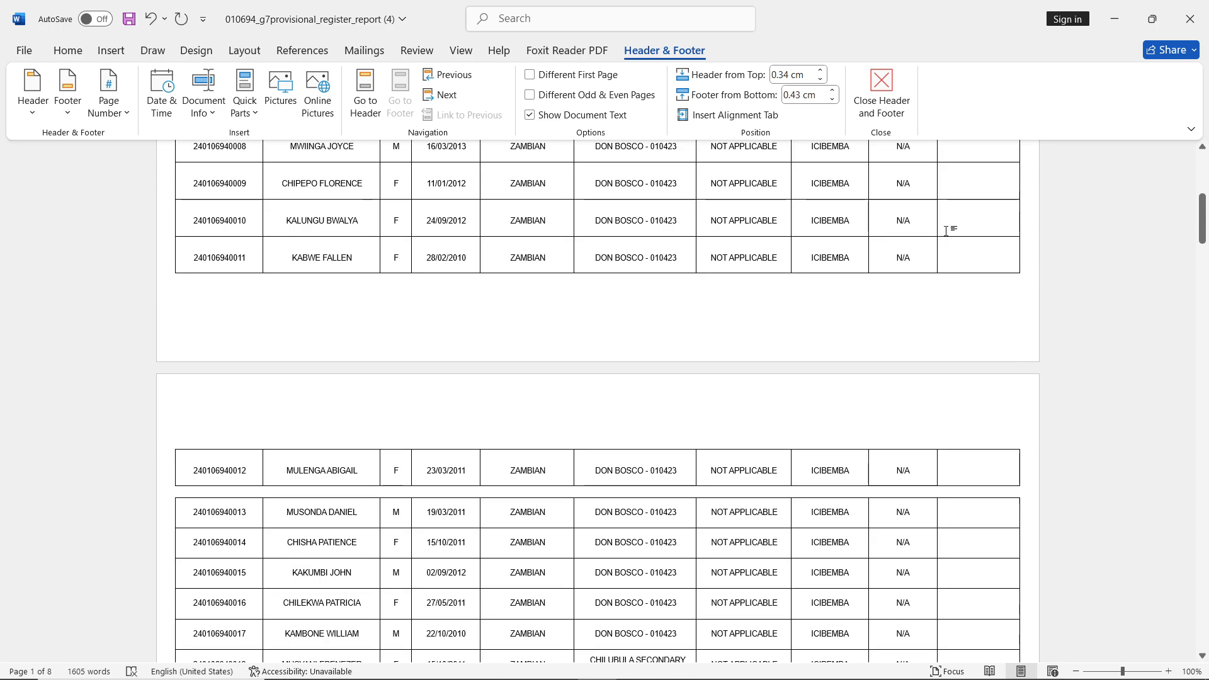
- Remove the paragraph breaks that split the candidate table on pages 2 and 3
{"action": "left_click", "coordinate": [1023, 472]}
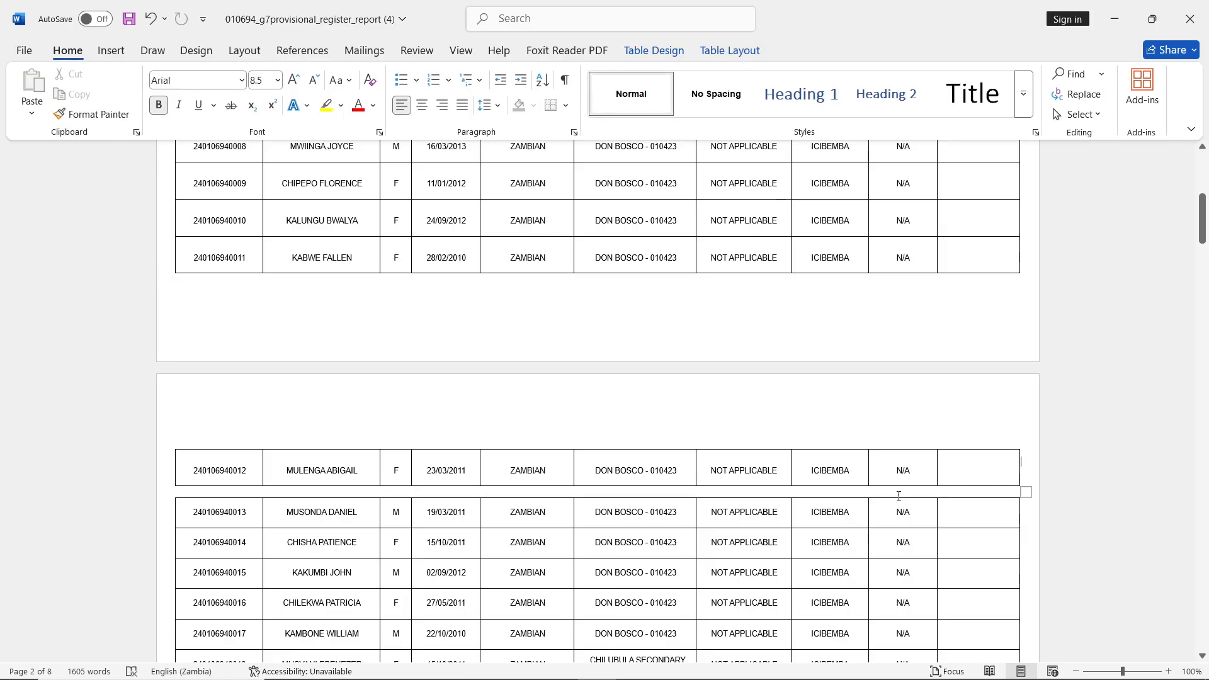
{"action": "key", "text": "Delete"}
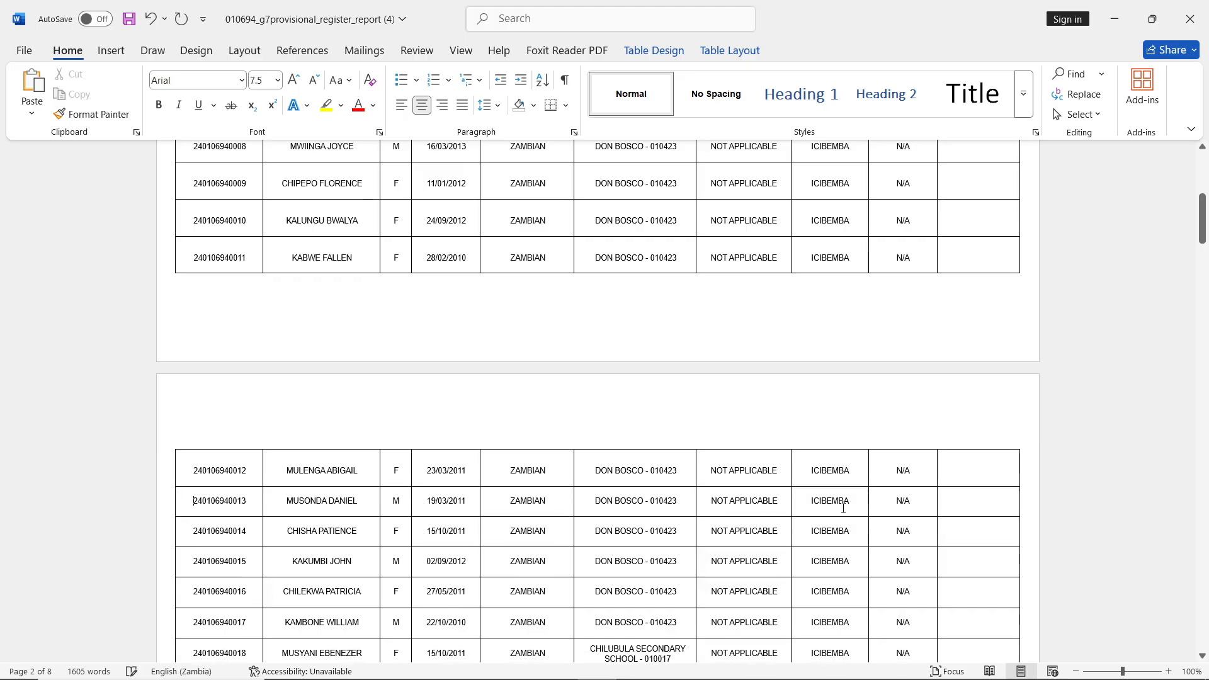
{"action": "scroll", "coordinate": [842, 508], "scroll_direction": "down", "scroll_amount": 10}
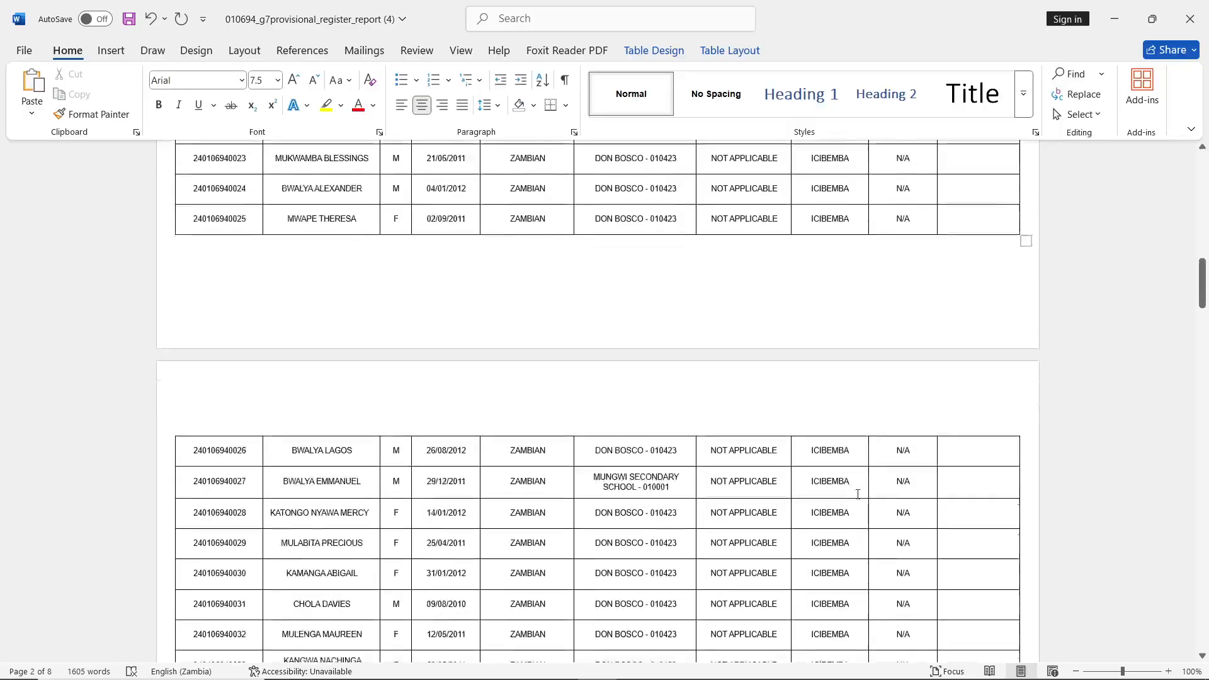
{"action": "scroll", "coordinate": [858, 494], "scroll_direction": "down", "scroll_amount": 10}
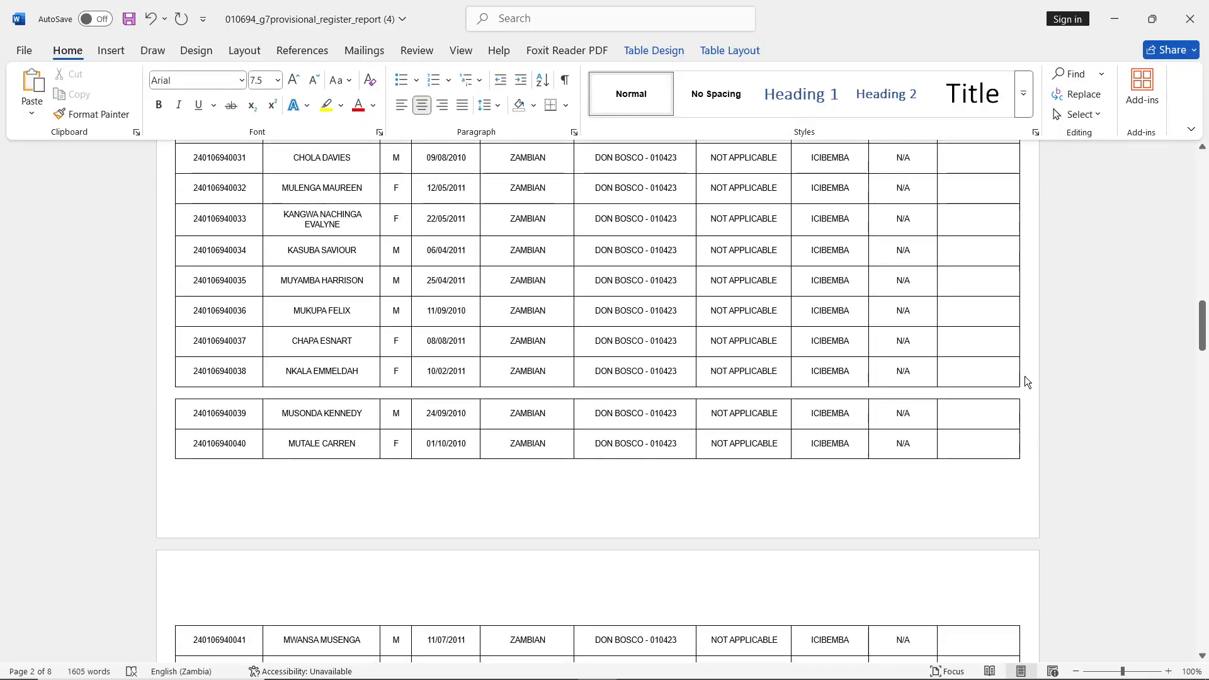
{"action": "left_click", "coordinate": [1028, 381]}
{"action": "key", "text": "Delete"}
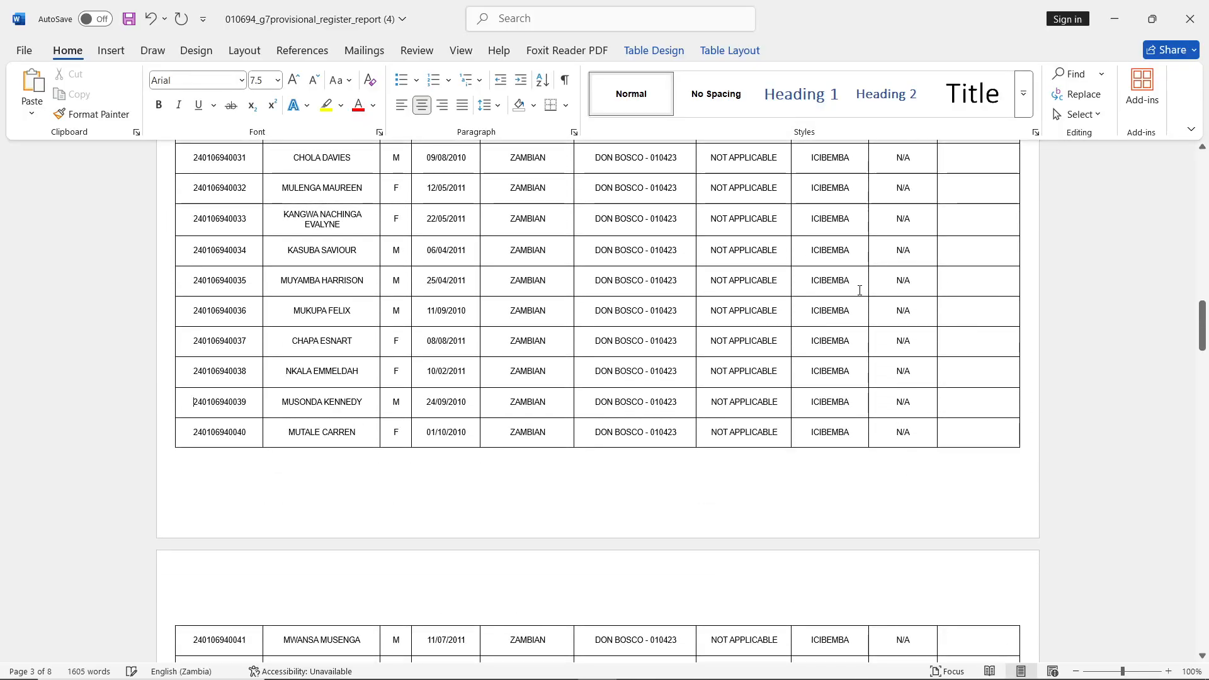
- Join the separated candidate rows on pages 4 and 5 by removing the breaks between the table parts
{"action": "scroll", "coordinate": [859, 290], "scroll_direction": "down", "scroll_amount": 10}
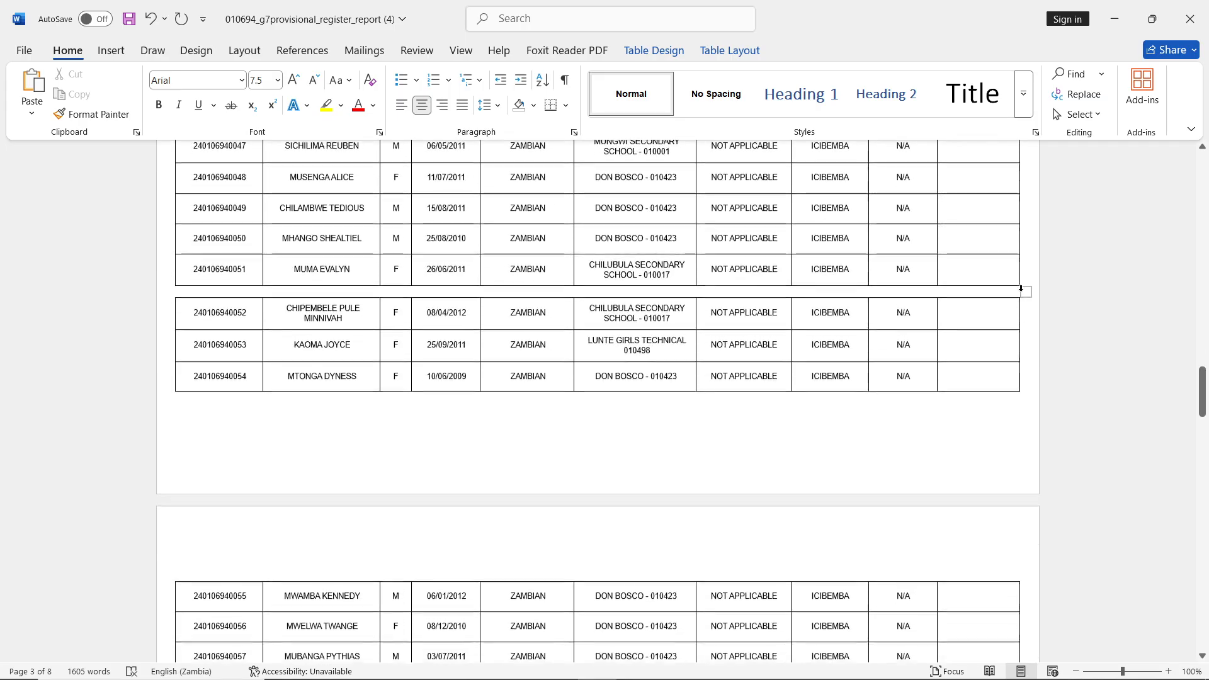
{"action": "left_click", "coordinate": [1021, 290]}
{"action": "key", "text": "Delete"}
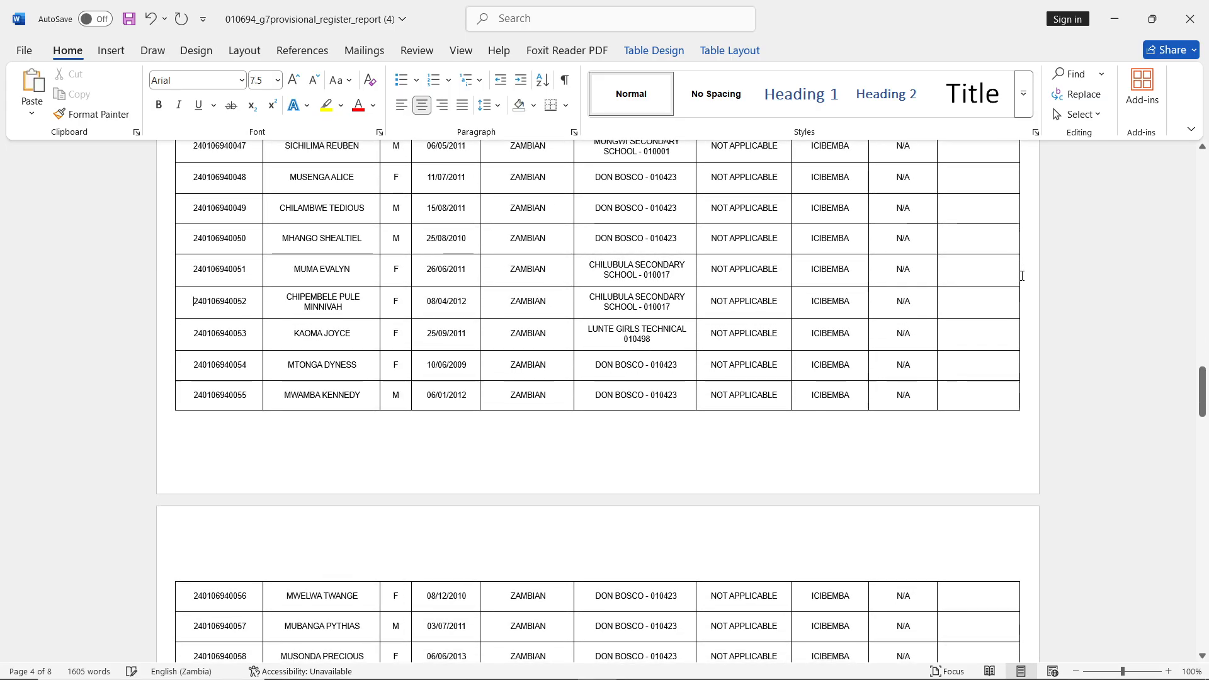
{"action": "scroll", "coordinate": [1021, 275], "scroll_direction": "down", "scroll_amount": 9}
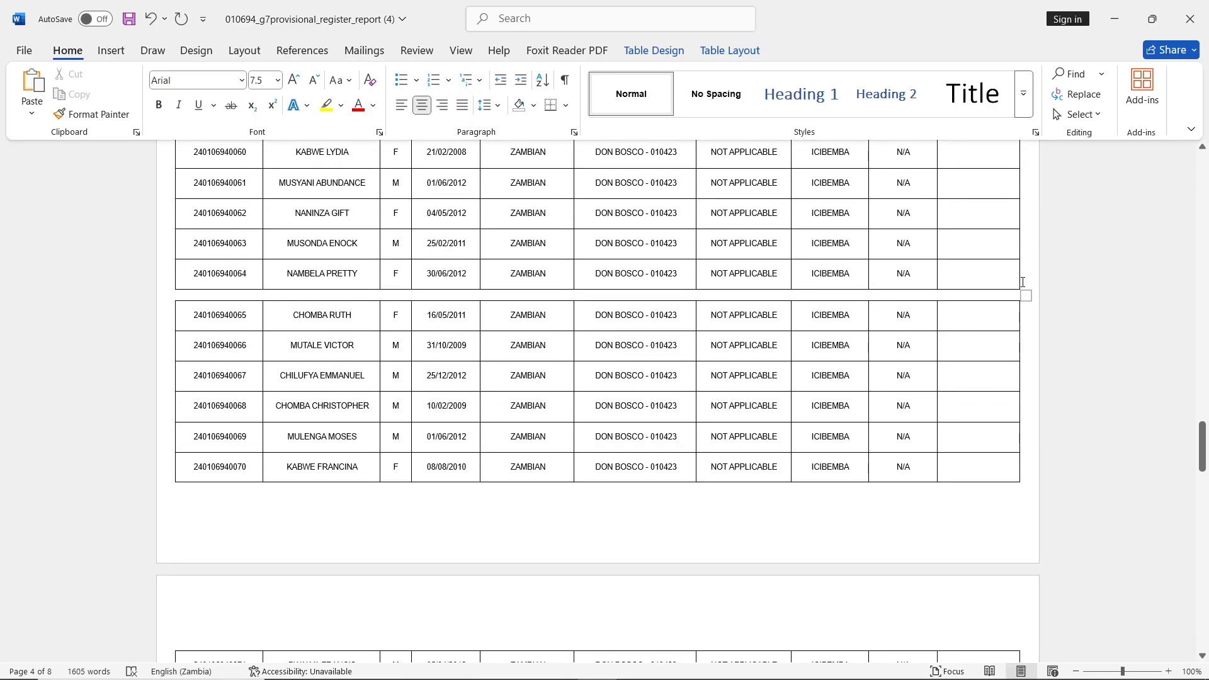
{"action": "left_click", "coordinate": [1023, 278]}
{"action": "key", "text": "Delete"}
- Remove the gaps between the candidate table sections on pages 6 and 7
{"action": "scroll", "coordinate": [885, 470], "scroll_direction": "down", "scroll_amount": 10}
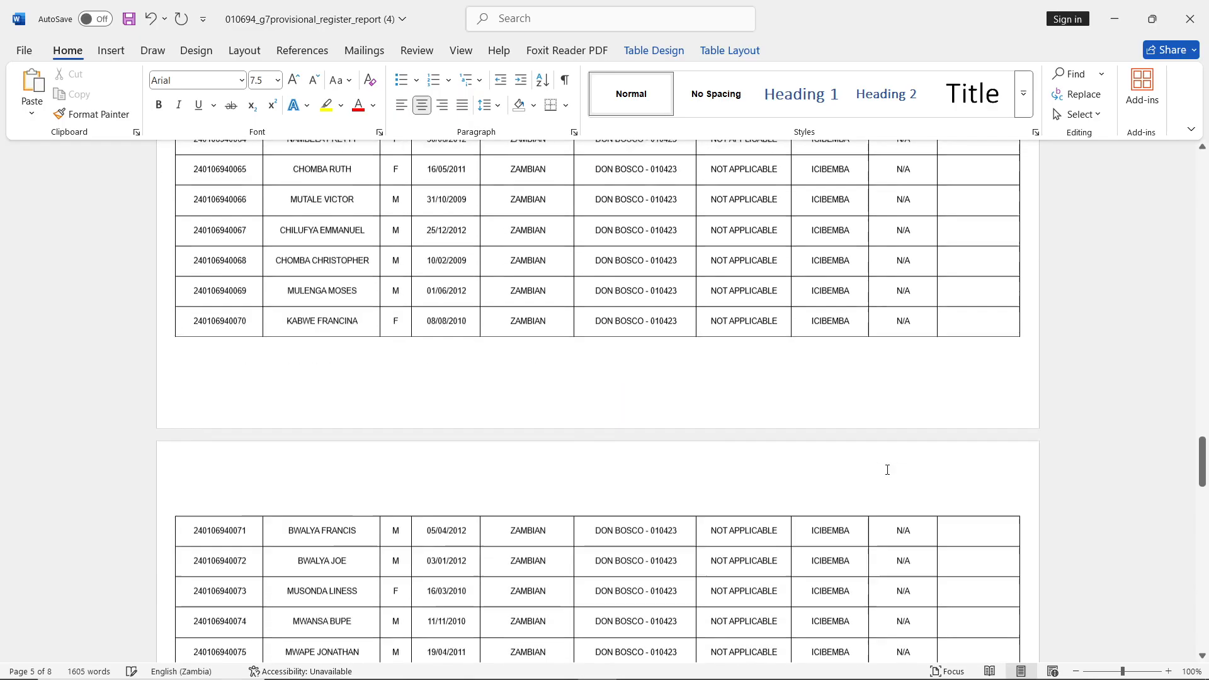
{"action": "scroll", "coordinate": [955, 457], "scroll_direction": "down", "scroll_amount": 1}
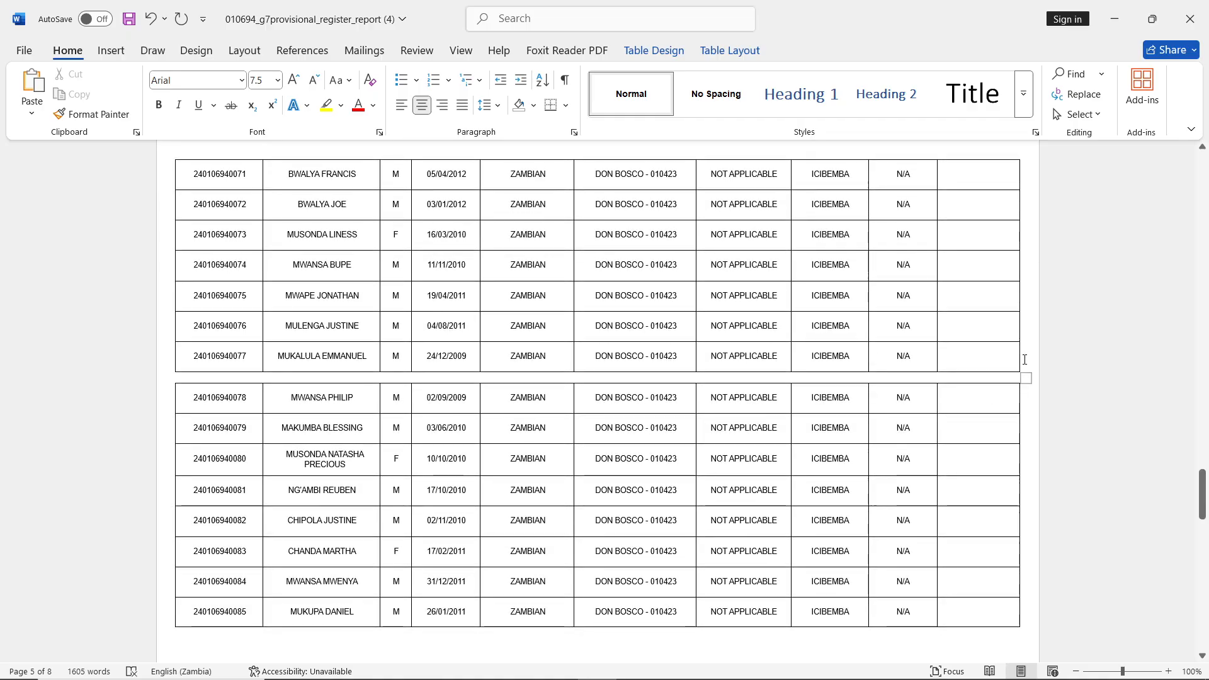
{"action": "left_click", "coordinate": [1025, 359]}
{"action": "key", "text": "Delete"}
{"action": "scroll", "coordinate": [984, 410], "scroll_direction": "down", "scroll_amount": 10}
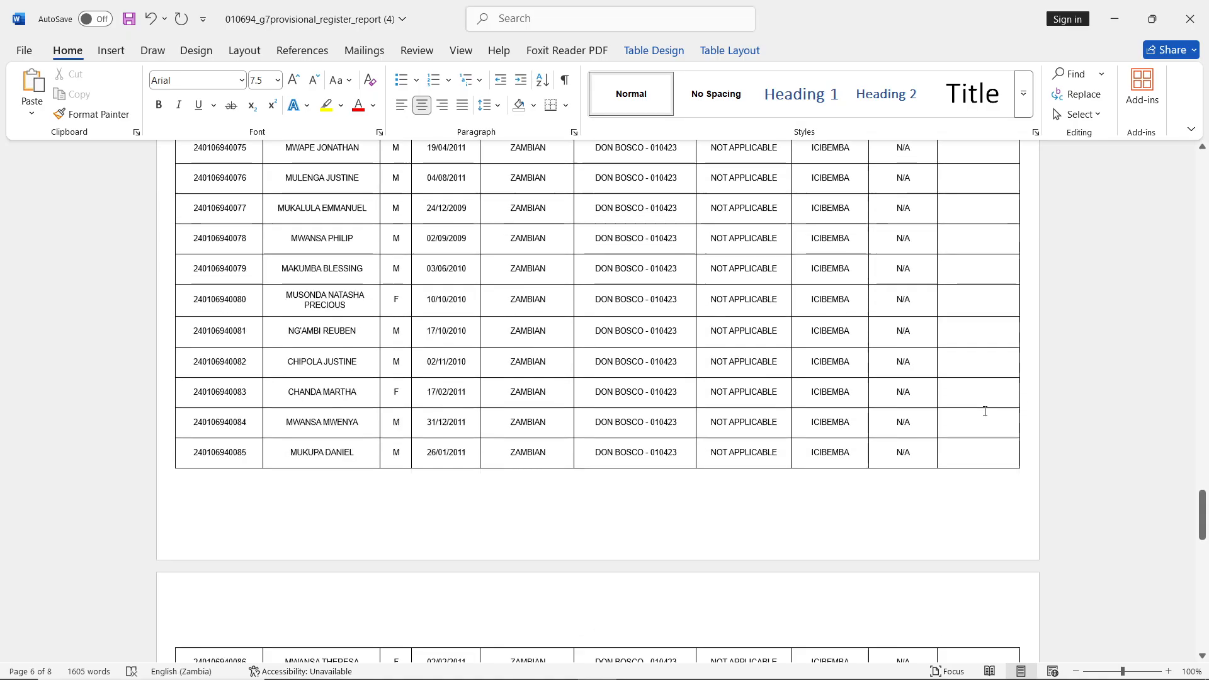
{"action": "scroll", "coordinate": [971, 425], "scroll_direction": "down", "scroll_amount": 1}
{"action": "left_click", "coordinate": [1024, 367]}
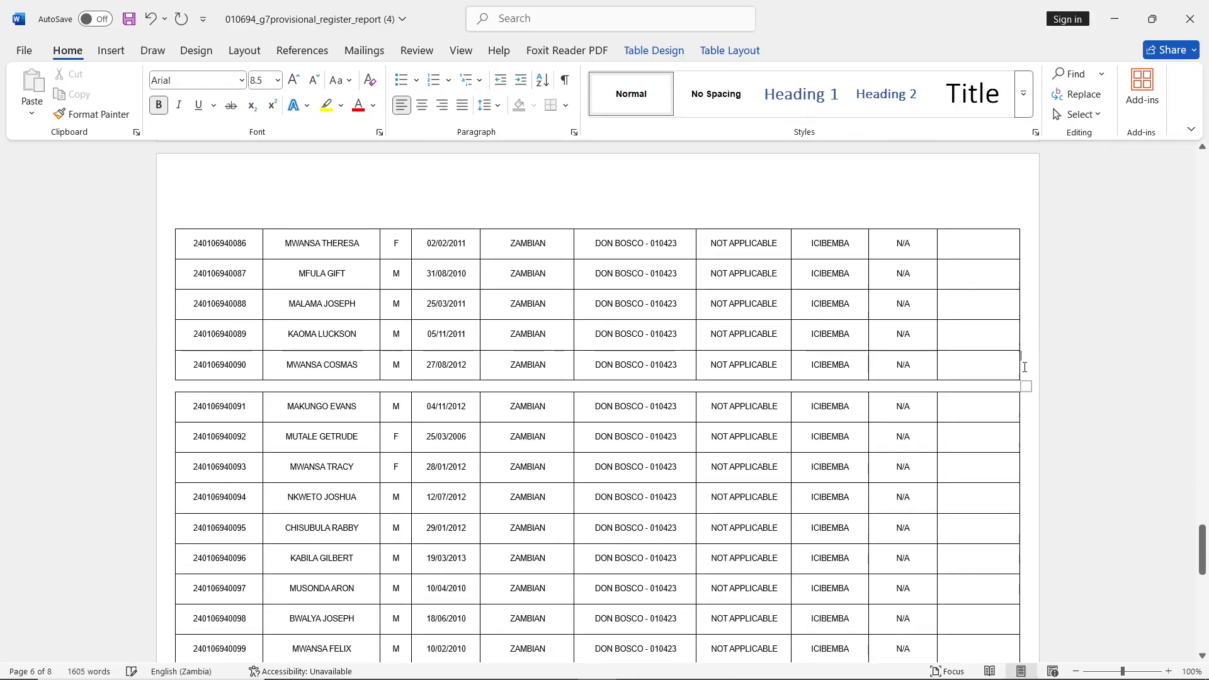
{"action": "key", "text": "Delete"}
- Delete the total number of candidates line below the table on the last page
{"action": "scroll", "coordinate": [996, 432], "scroll_direction": "down", "scroll_amount": 10}
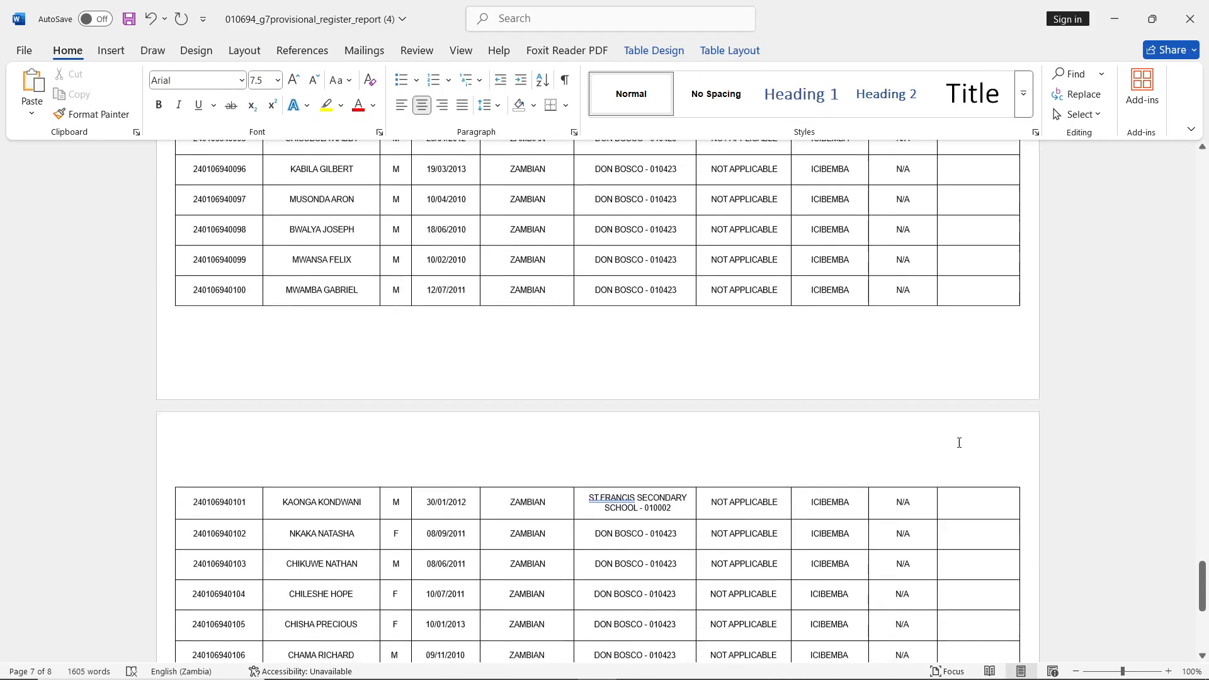
{"action": "scroll", "coordinate": [963, 447], "scroll_direction": "down", "scroll_amount": 5}
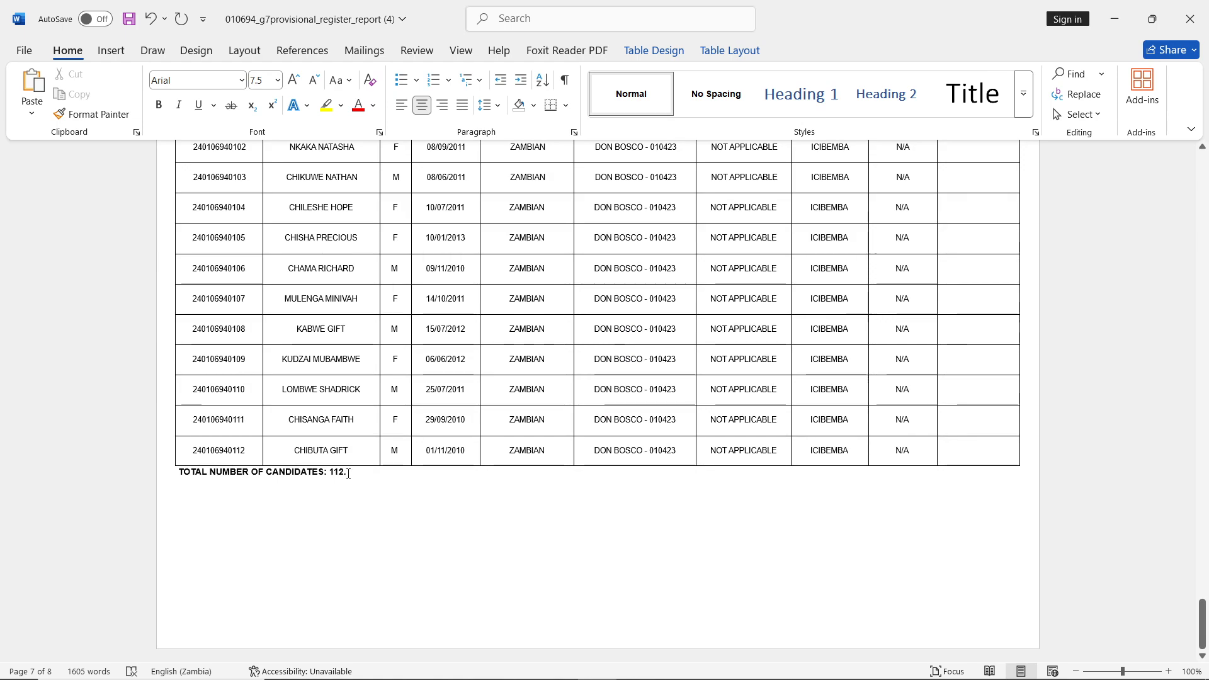
{"action": "left_click_drag", "start_coordinate": [178, 472], "coordinate": [172, 492]}
{"action": "key", "text": "Delete"}
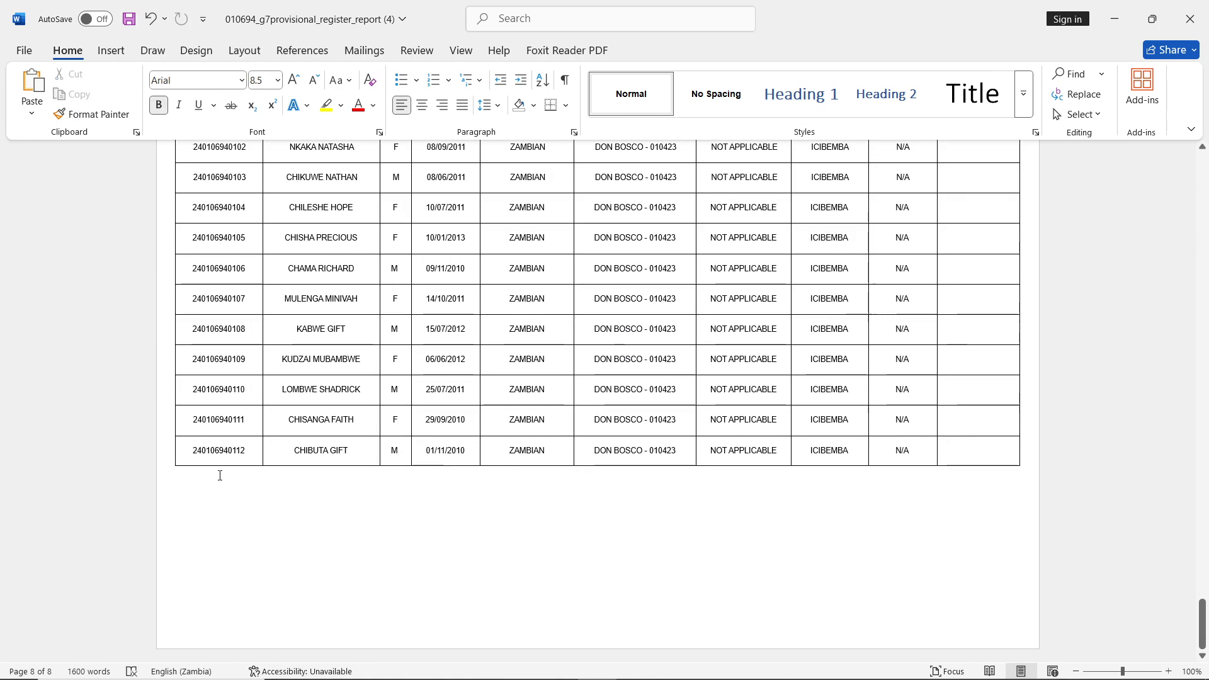
- Try to select the exam number, full name, sex and DOB cells starting from the first candidate row
{"action": "scroll", "coordinate": [236, 440], "scroll_direction": "up", "scroll_amount": 12}
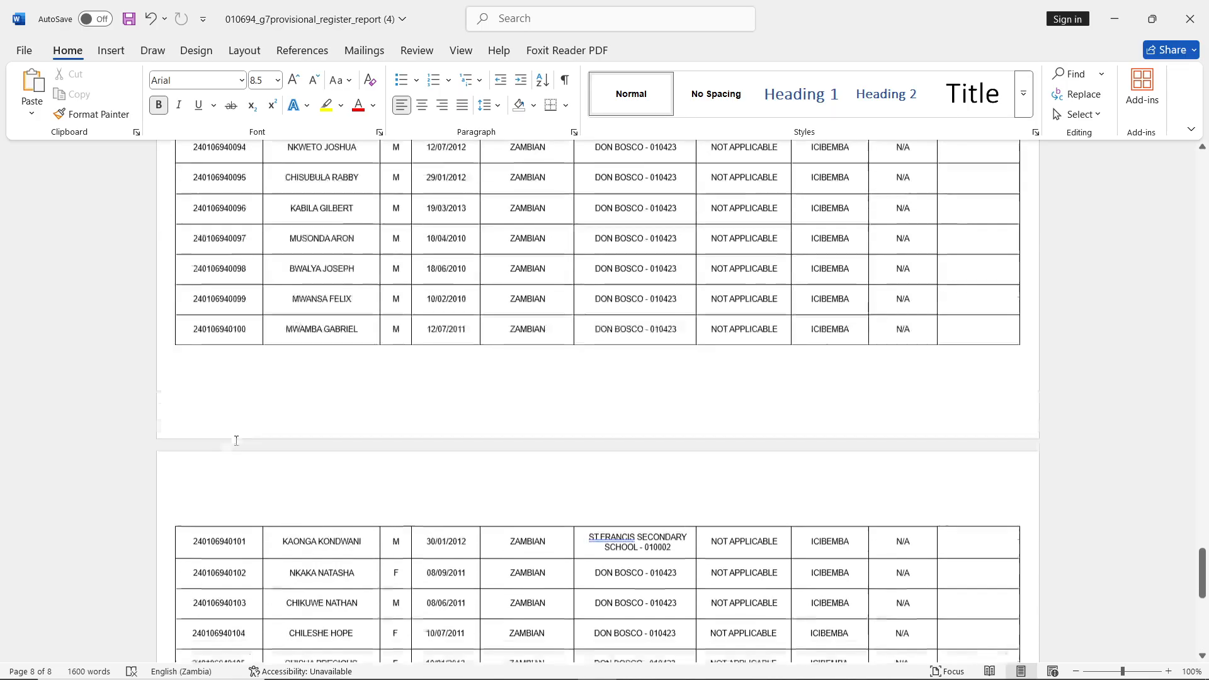
{"action": "scroll", "coordinate": [236, 441], "scroll_direction": "up", "scroll_amount": 20}
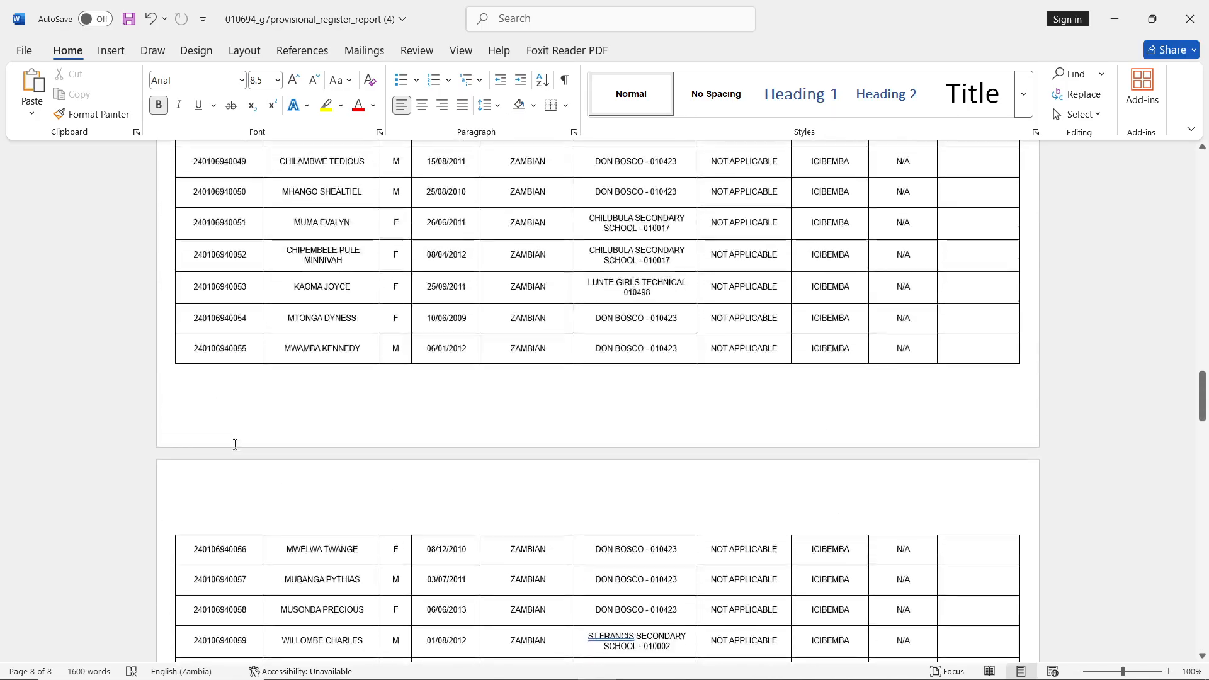
{"action": "scroll", "coordinate": [235, 443], "scroll_direction": "up", "scroll_amount": 20}
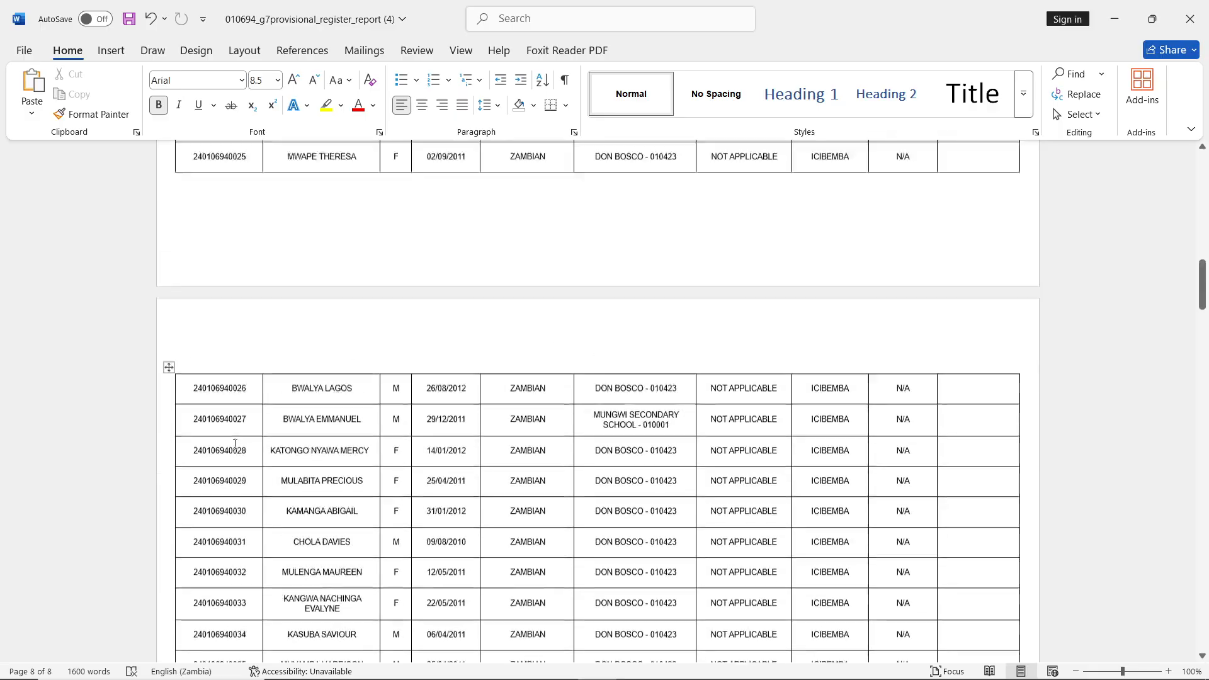
{"action": "scroll", "coordinate": [235, 443], "scroll_direction": "up", "scroll_amount": 20}
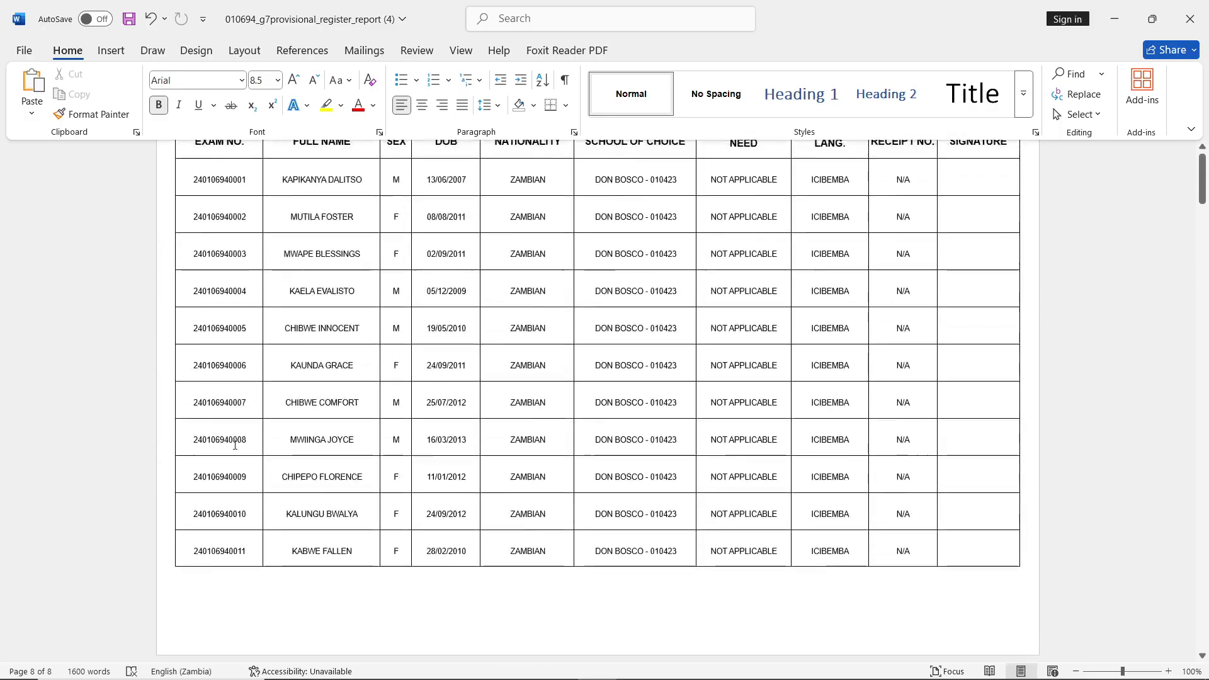
{"action": "scroll", "coordinate": [235, 444], "scroll_direction": "up", "scroll_amount": 3}
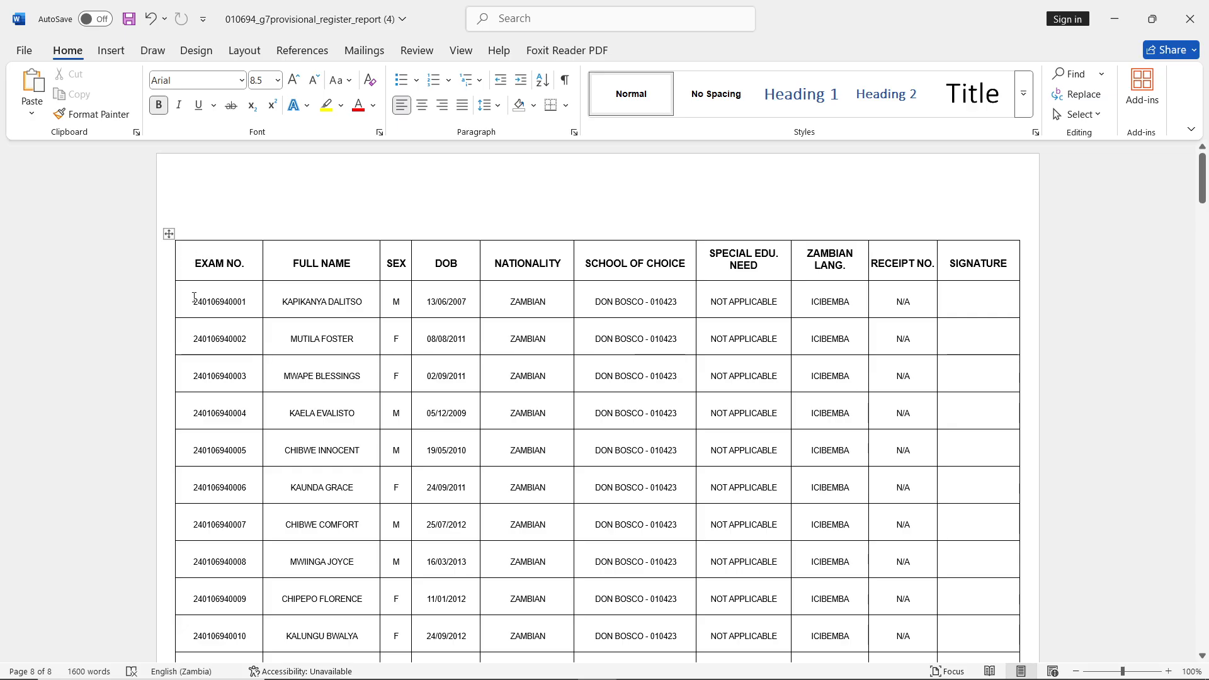
{"action": "left_click_drag", "start_coordinate": [194, 300], "coordinate": [408, 366]}
{"action": "scroll", "coordinate": [413, 378], "scroll_direction": "up", "scroll_amount": 2}
{"action": "scroll", "coordinate": [540, 304], "scroll_direction": "up", "scroll_amount": 8}
{"action": "scroll", "coordinate": [509, 305], "scroll_direction": "up", "scroll_amount": 9}
- Remove the break after the last row on page 2 to join the table with its continuation on page 3
{"action": "scroll", "coordinate": [508, 302], "scroll_direction": "down", "scroll_amount": 3}
{"action": "scroll", "coordinate": [507, 444], "scroll_direction": "down", "scroll_amount": 3}
{"action": "scroll", "coordinate": [431, 511], "scroll_direction": "down", "scroll_amount": 3}
{"action": "scroll", "coordinate": [429, 497], "scroll_direction": "down", "scroll_amount": 1}
{"action": "scroll", "coordinate": [429, 495], "scroll_direction": "down", "scroll_amount": 3}
{"action": "scroll", "coordinate": [428, 494], "scroll_direction": "up", "scroll_amount": 1}
{"action": "left_click", "coordinate": [1024, 377]}
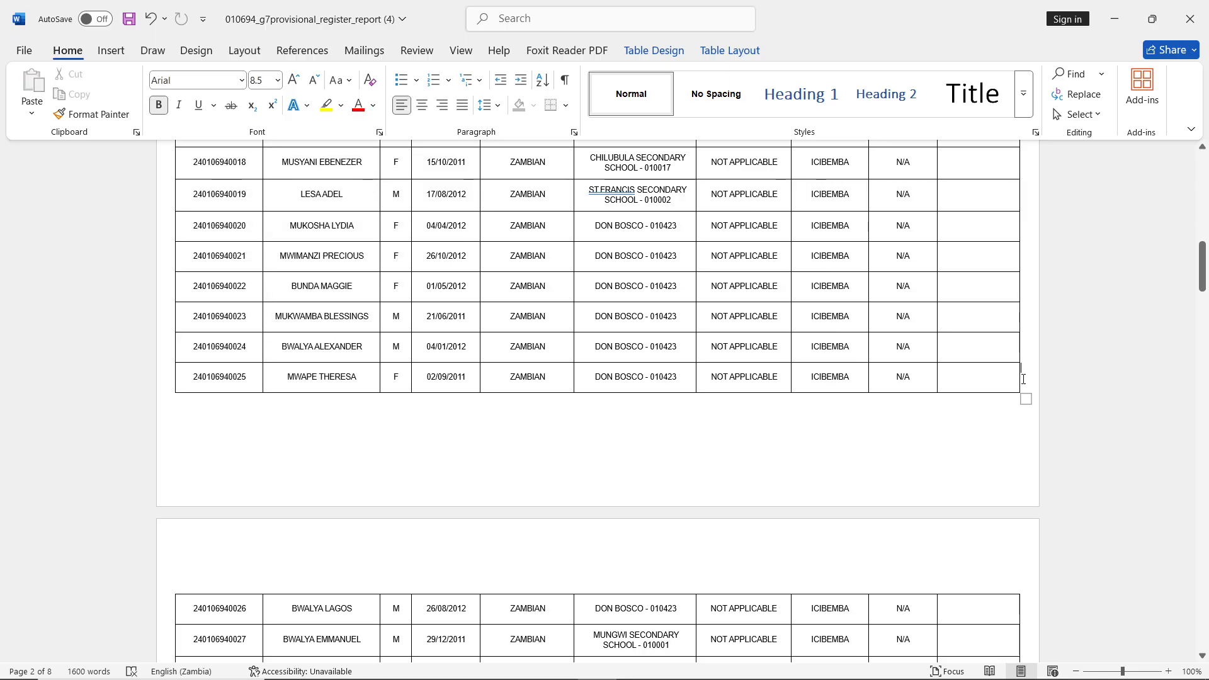
{"action": "key", "text": "ctrl+z"}
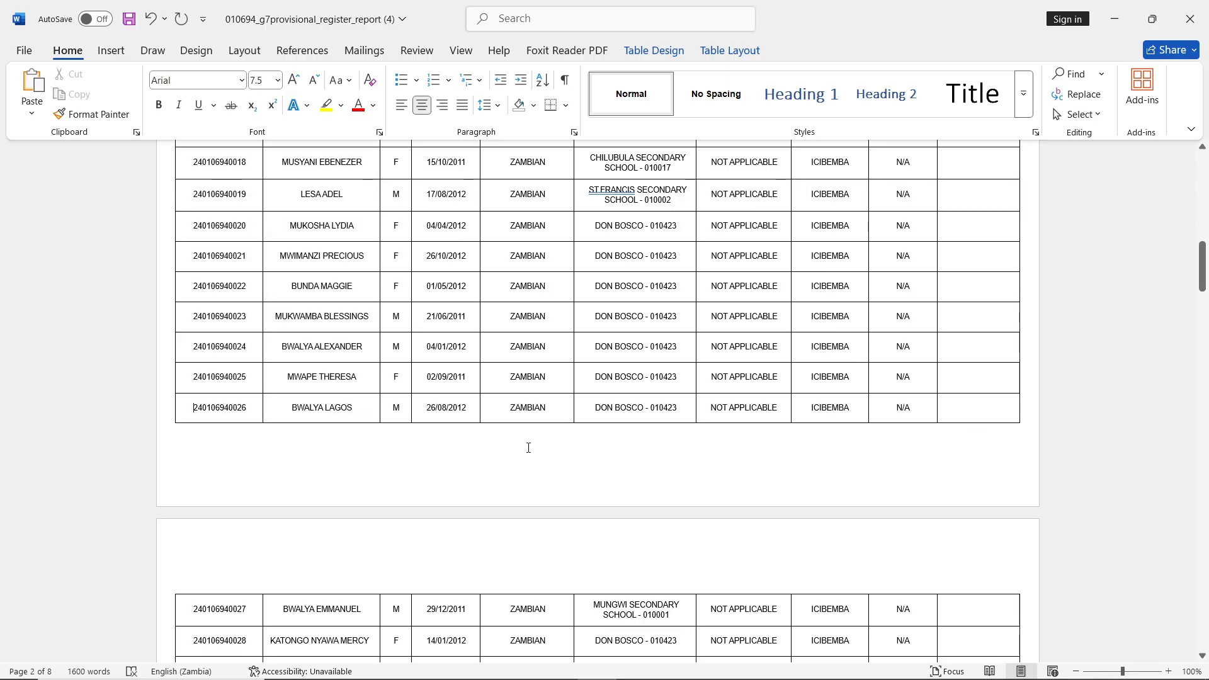
- Select the exam number, full name, sex and DOB cells of all candidates, from the first row to the last
{"action": "scroll", "coordinate": [528, 447], "scroll_direction": "up", "scroll_amount": 10}
{"action": "scroll", "coordinate": [233, 274], "scroll_direction": "up", "scroll_amount": 1}
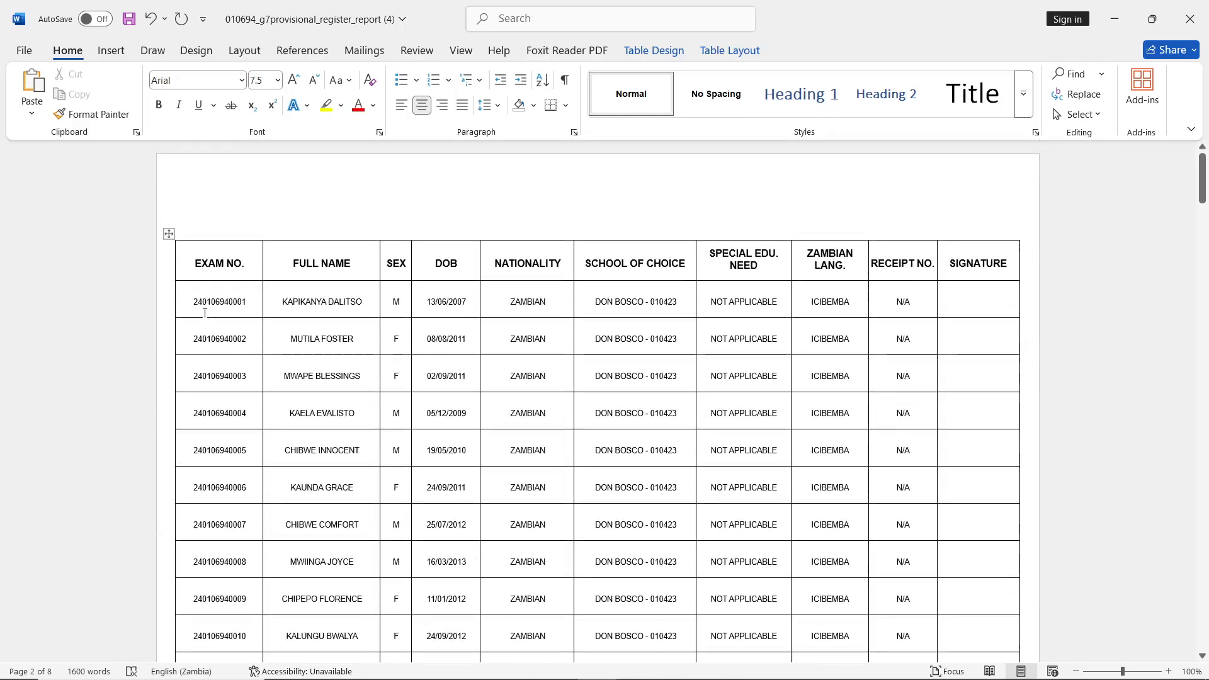
{"action": "scroll", "coordinate": [422, 507], "scroll_direction": "down", "scroll_amount": 10}
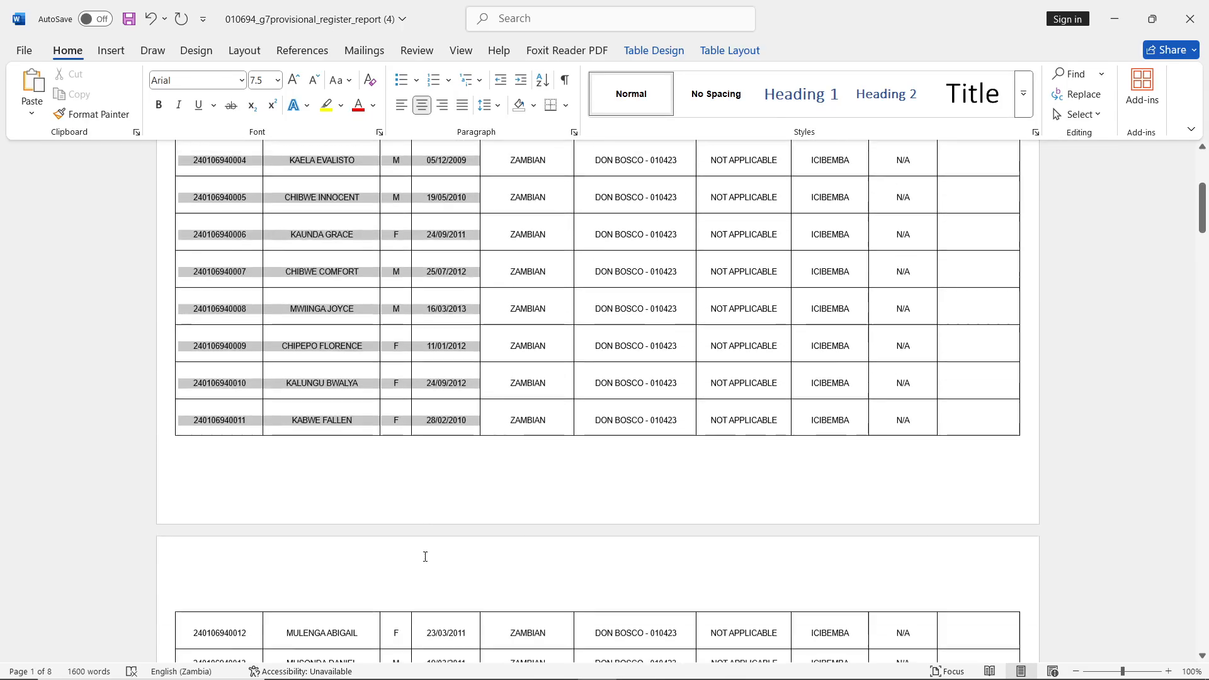
{"action": "scroll", "coordinate": [406, 516], "scroll_direction": "down", "scroll_amount": 10}
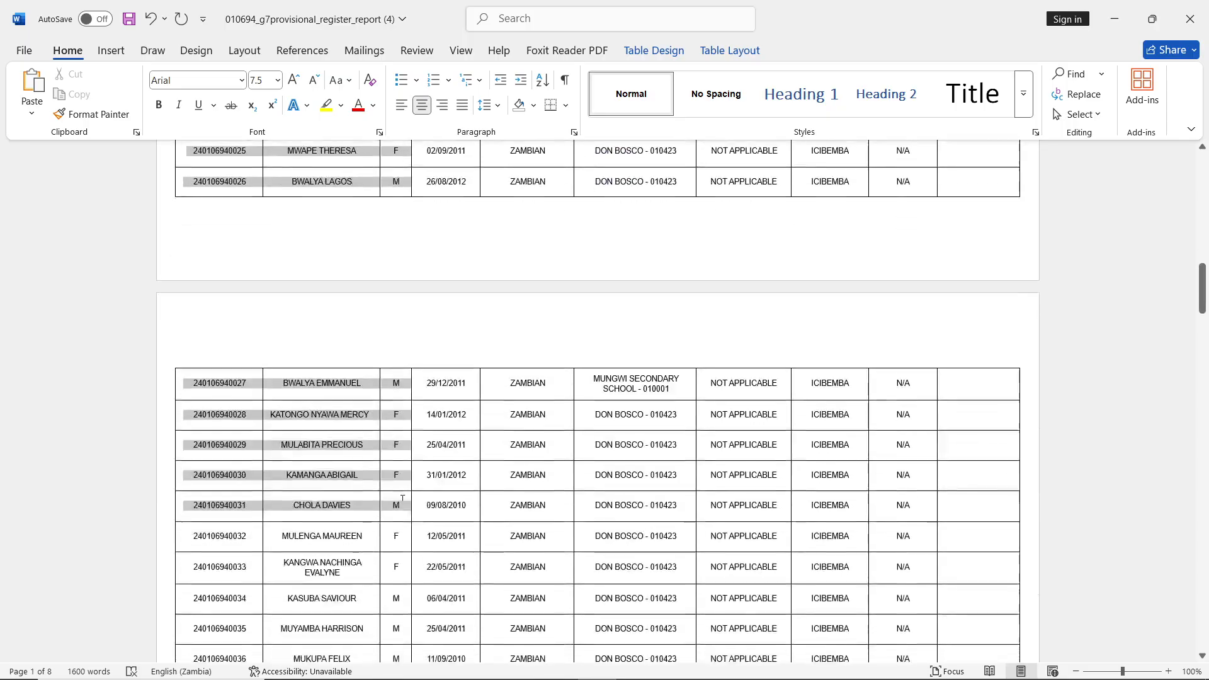
{"action": "scroll", "coordinate": [402, 498], "scroll_direction": "down", "scroll_amount": 10}
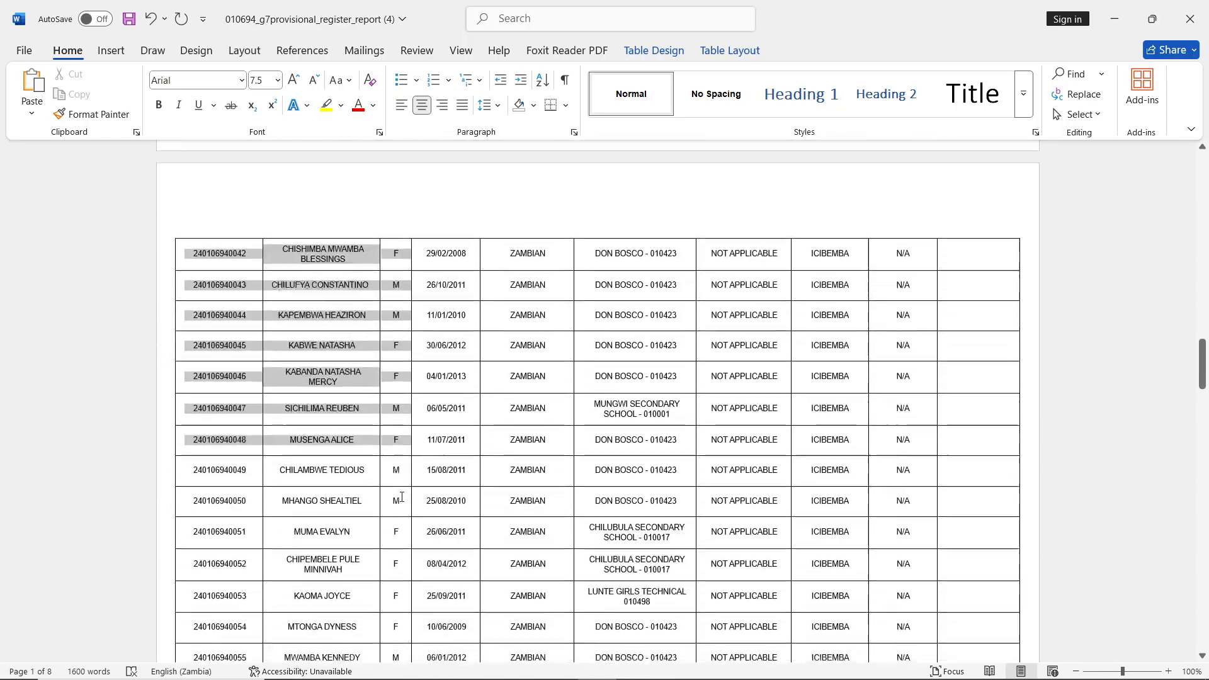
{"action": "scroll", "coordinate": [402, 497], "scroll_direction": "down", "scroll_amount": 10}
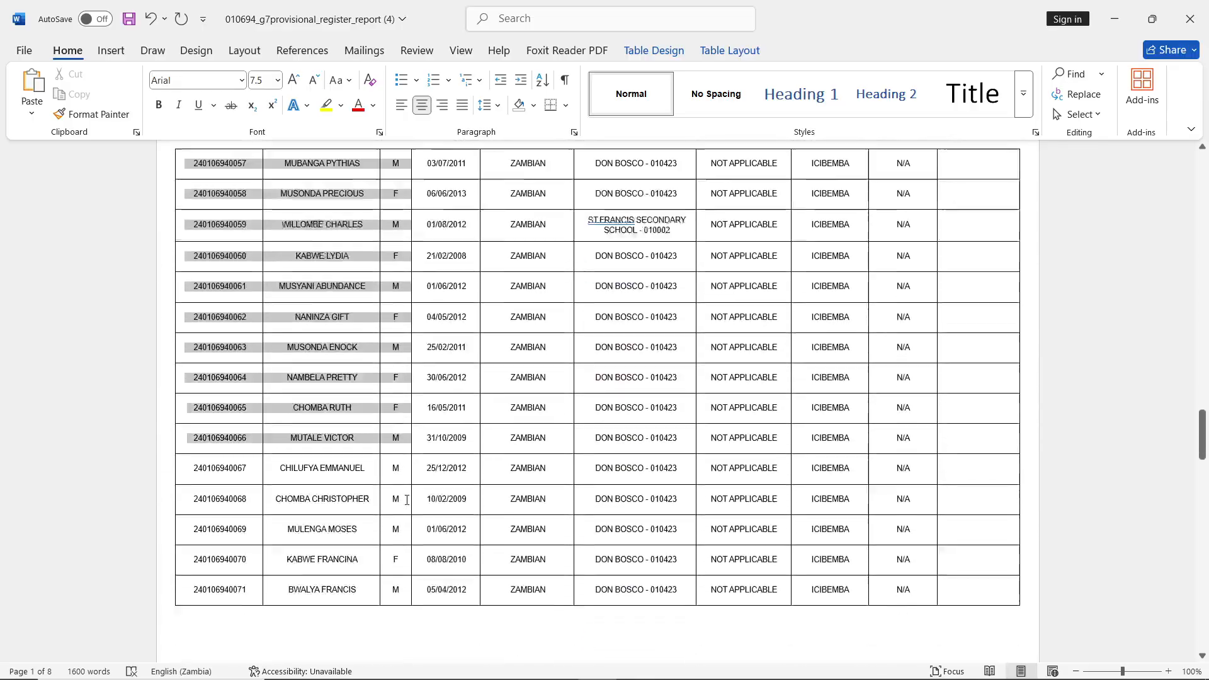
{"action": "scroll", "coordinate": [407, 500], "scroll_direction": "down", "scroll_amount": 6}
{"action": "left_click_drag", "start_coordinate": [407, 501], "coordinate": [443, 493]}
{"action": "scroll", "coordinate": [460, 583], "scroll_direction": "down", "scroll_amount": 9}
{"action": "scroll", "coordinate": [447, 557], "scroll_direction": "down", "scroll_amount": 9}
{"action": "scroll", "coordinate": [438, 543], "scroll_direction": "down", "scroll_amount": 3}
{"action": "scroll", "coordinate": [438, 382], "scroll_direction": "up", "scroll_amount": 2}
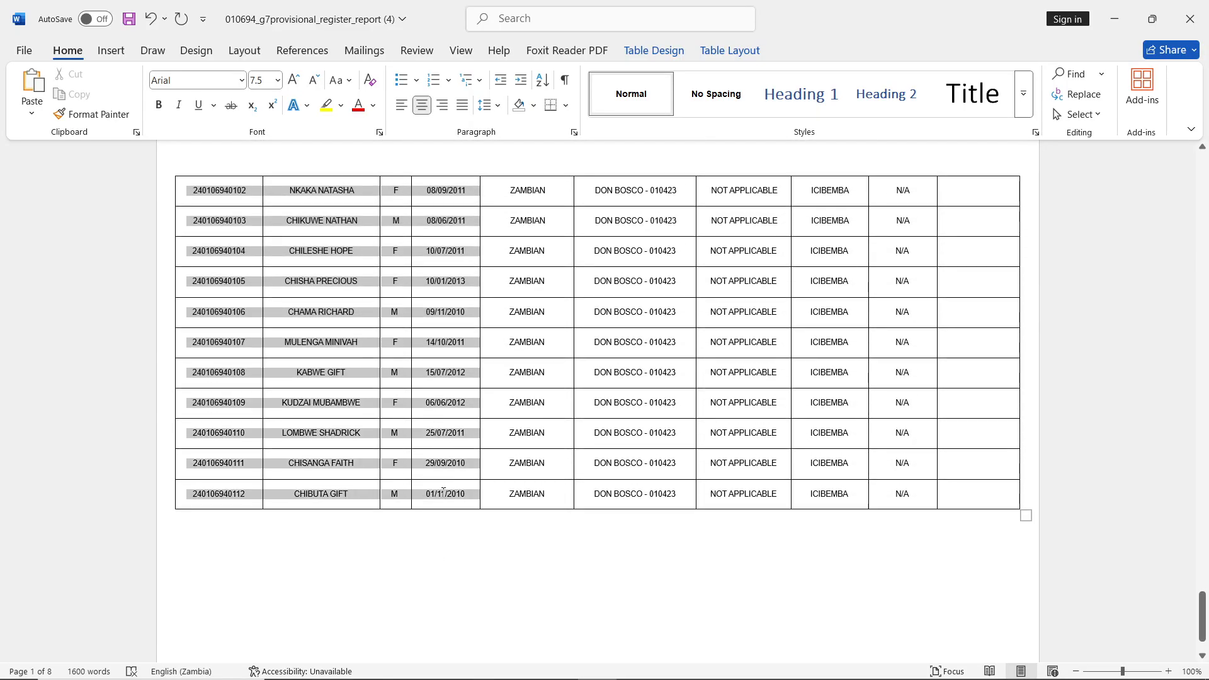
- Try to copy the selected candidate cells and paste them from cell A2 of the Data workbook in Excel
{"action": "right_click", "coordinate": [444, 497]}
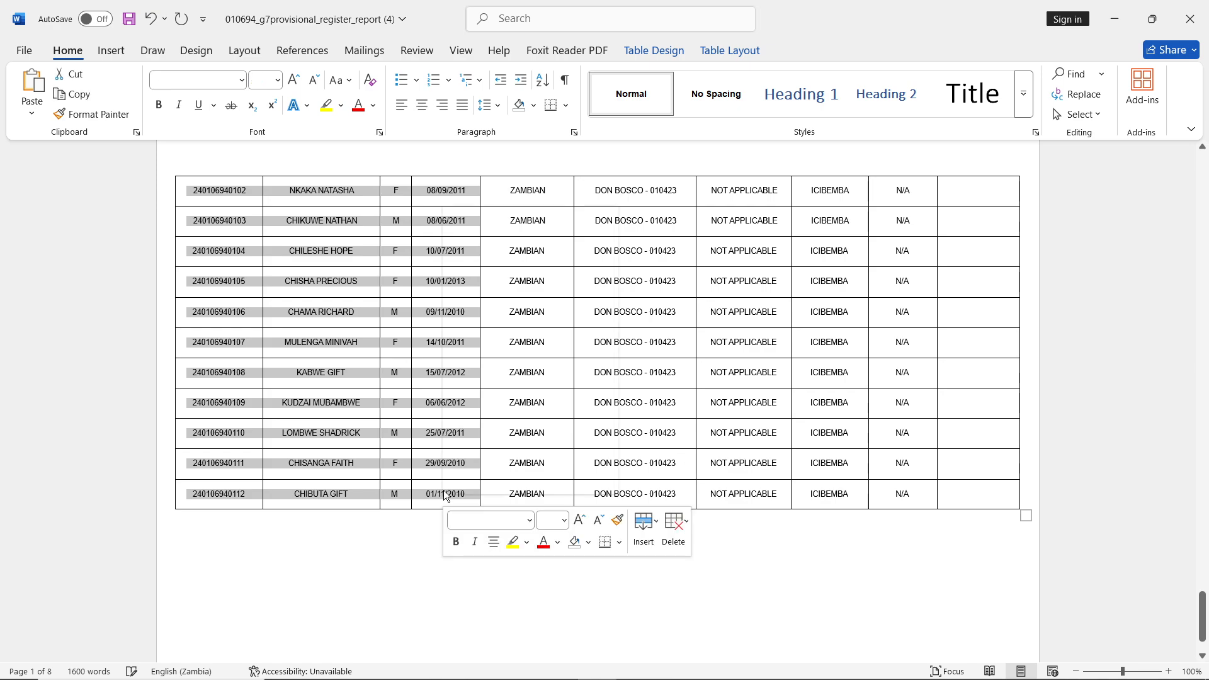
{"action": "left_click", "coordinate": [473, 649]}
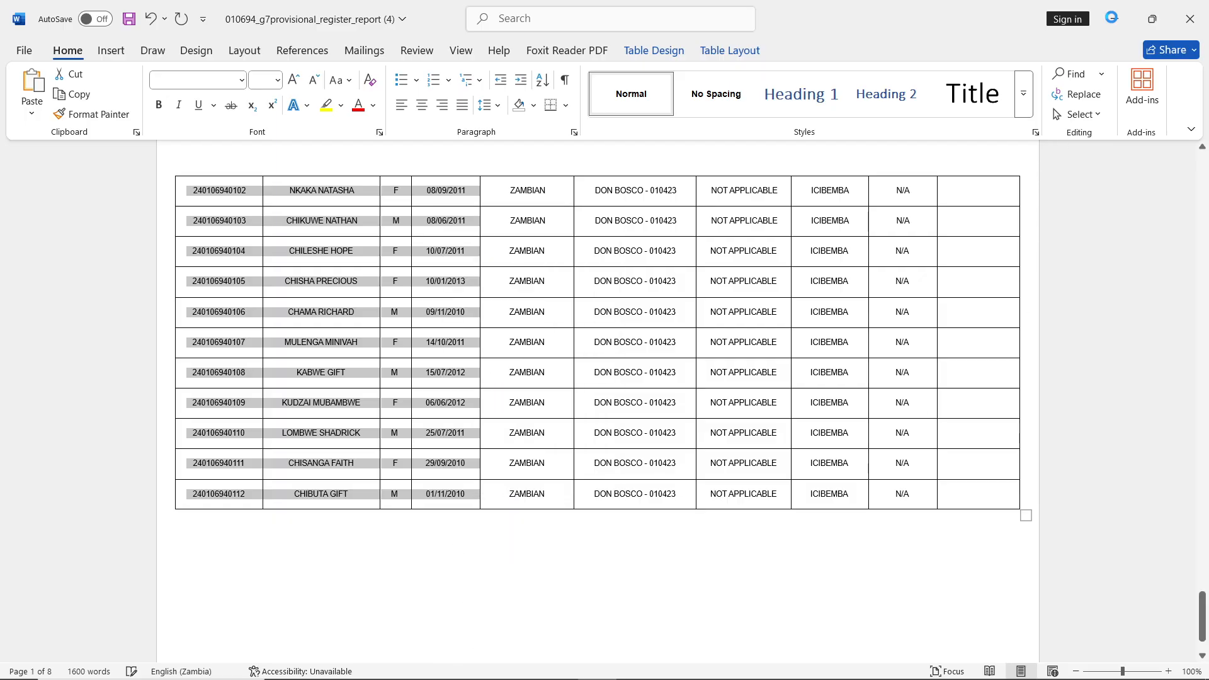
{"action": "left_click", "coordinate": [639, 670]}
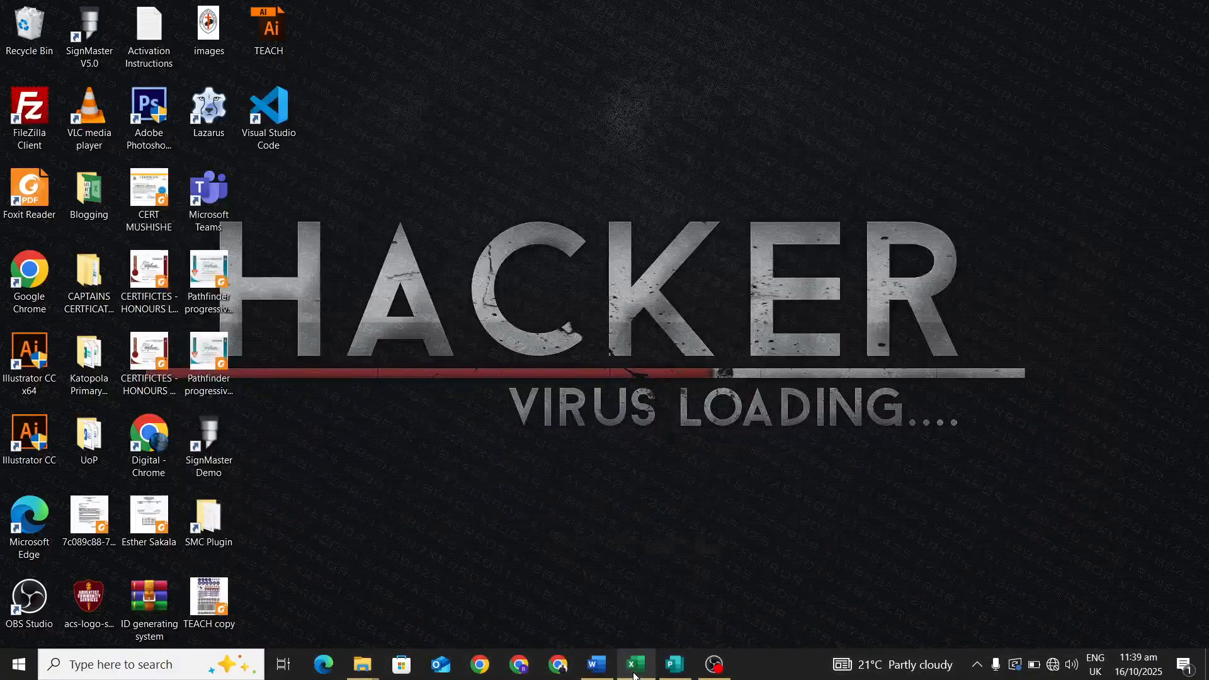
{"action": "left_click", "coordinate": [634, 671]}
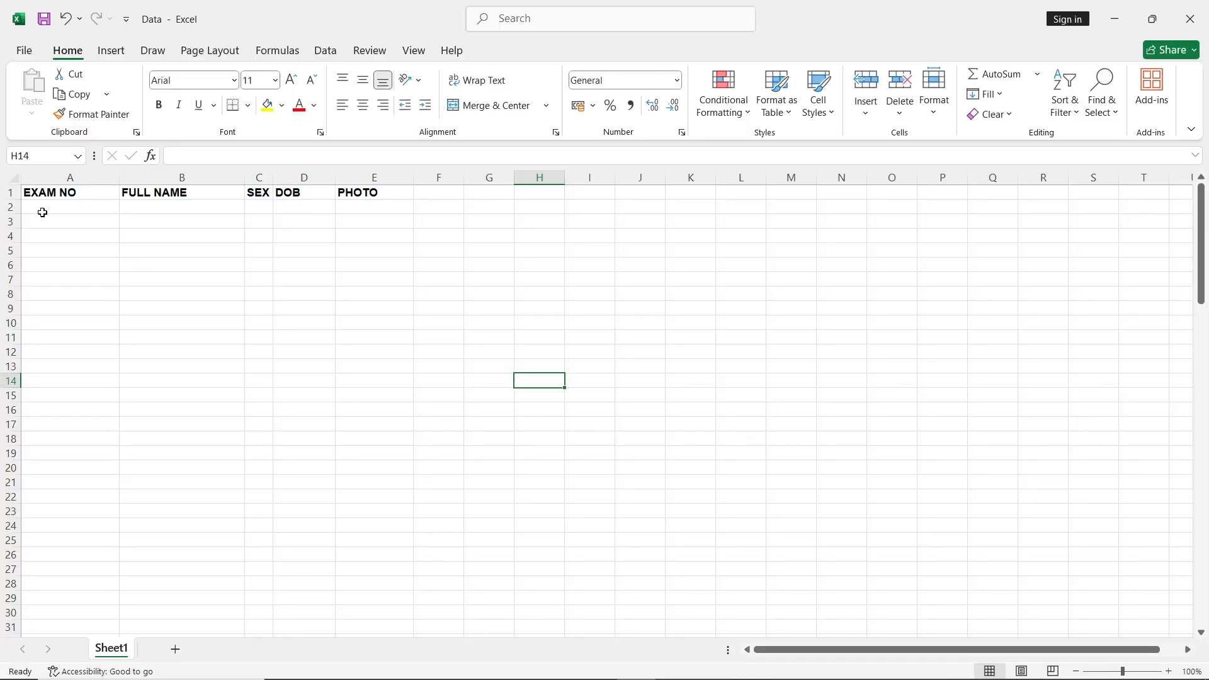
{"action": "left_click", "coordinate": [38, 207]}
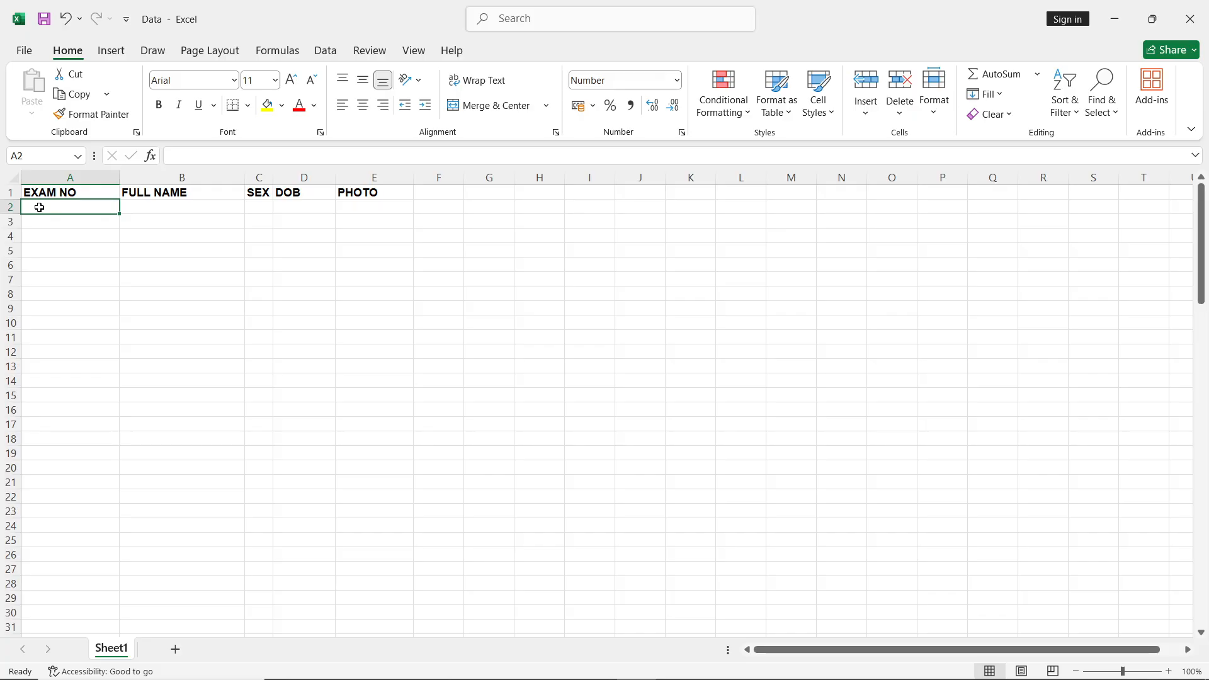
{"action": "right_click", "coordinate": [39, 207]}
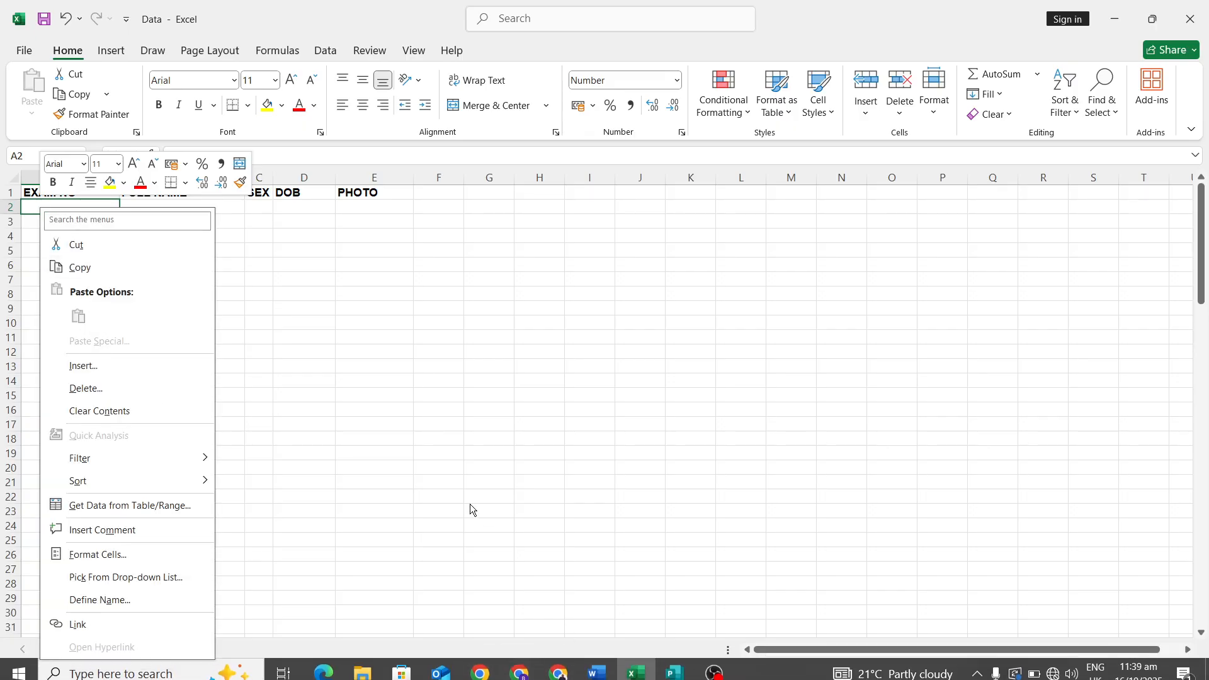
{"action": "key", "text": "Escape"}
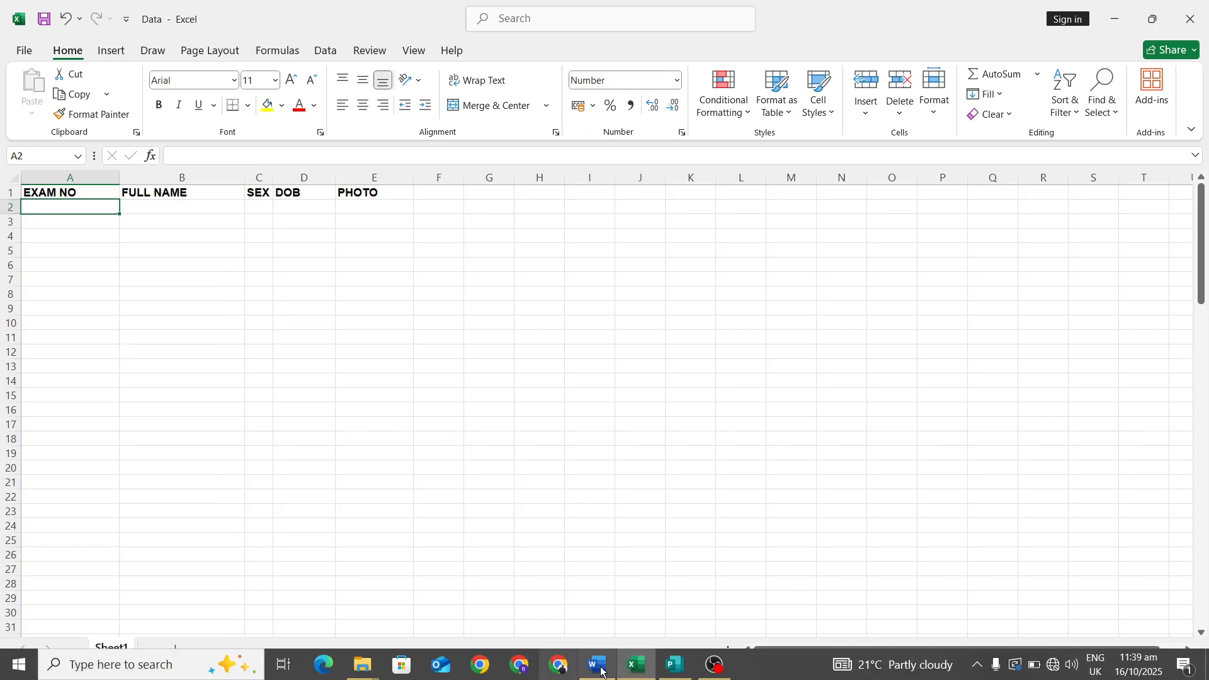
{"action": "left_click", "coordinate": [597, 674]}
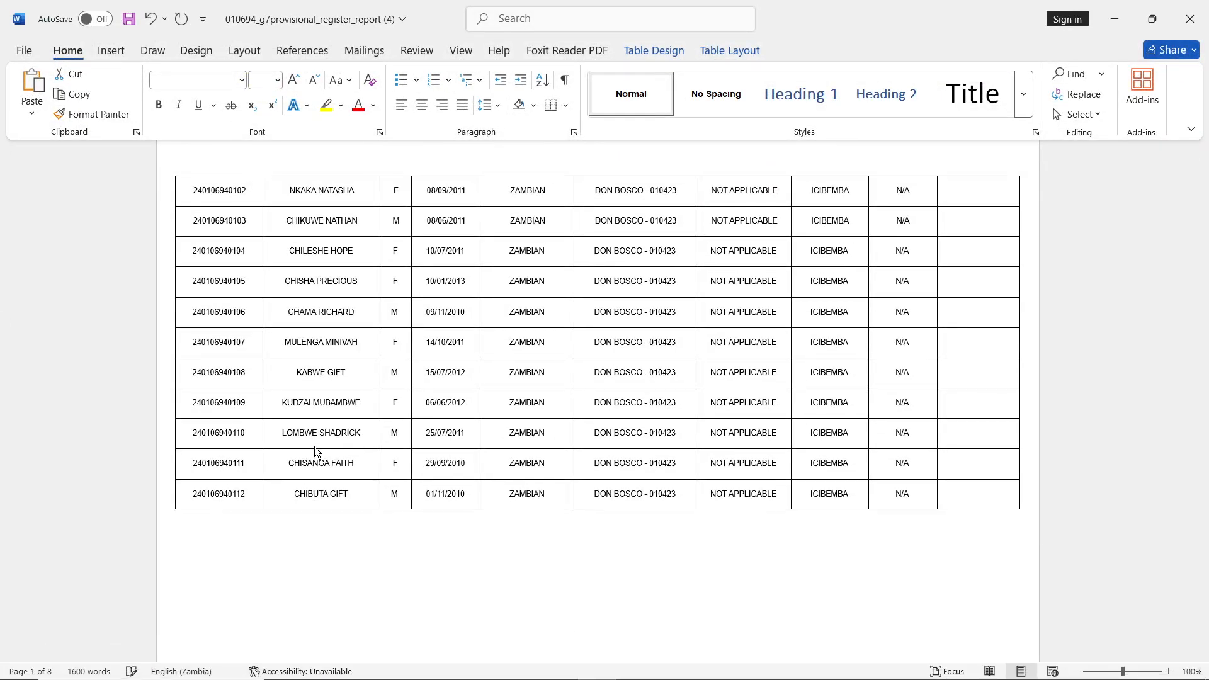
{"action": "scroll", "coordinate": [315, 448], "scroll_direction": "down", "scroll_amount": 5}
{"action": "left_click", "coordinate": [314, 452]}
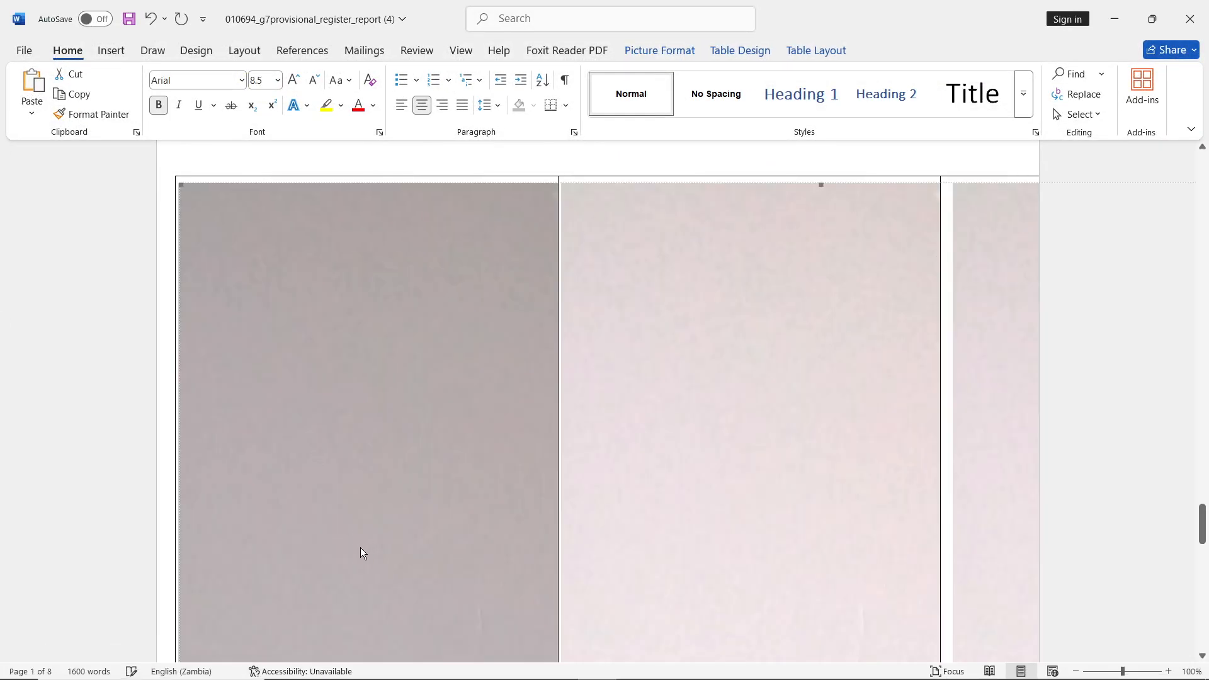
{"action": "left_click", "coordinate": [1113, 19]}
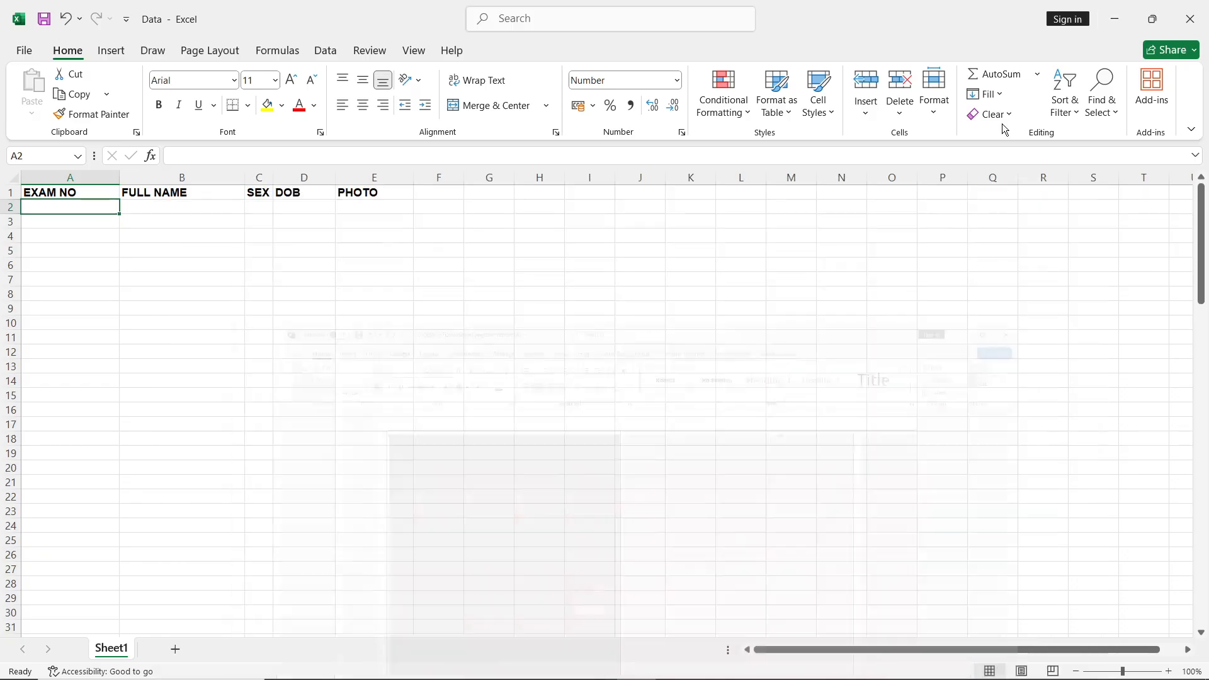
- Undo the removal of the candidate data in the Data worksheet and clear the photo file names in E2 to E113
{"action": "left_click", "coordinate": [66, 19]}
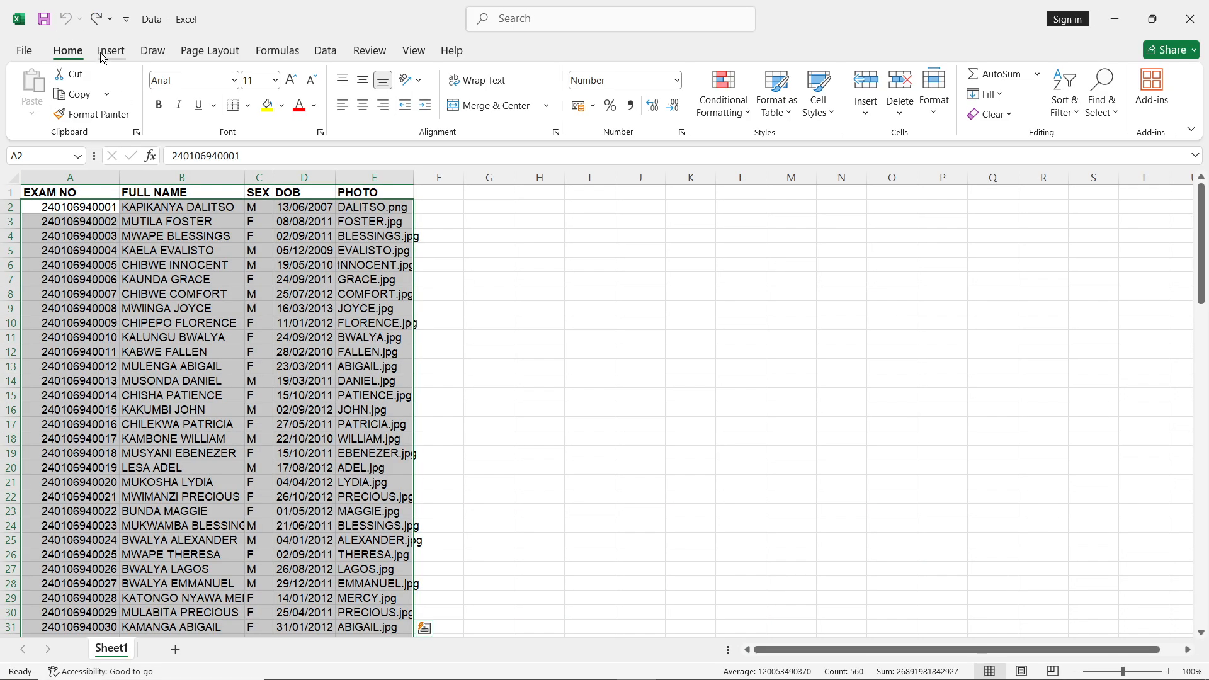
{"action": "left_click", "coordinate": [348, 209]}
{"action": "left_click_drag", "start_coordinate": [348, 209], "coordinate": [374, 607]}
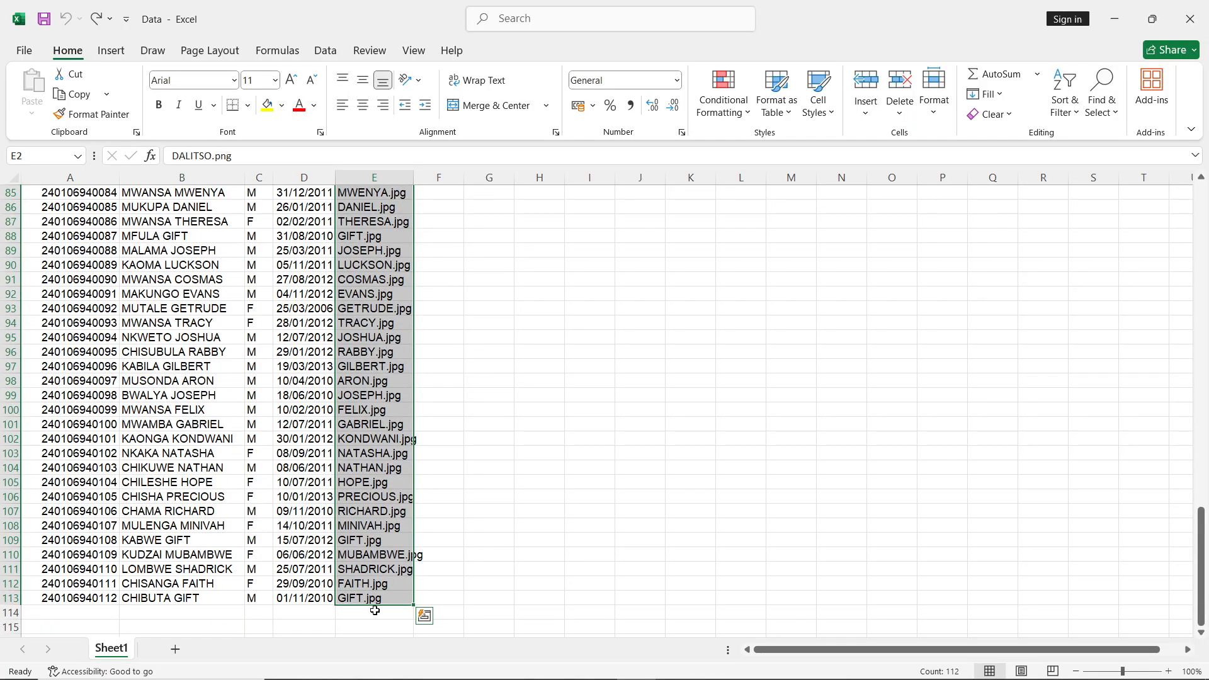
{"action": "key", "text": "Delete"}
{"action": "scroll", "coordinate": [374, 604], "scroll_direction": "up", "scroll_amount": 20}
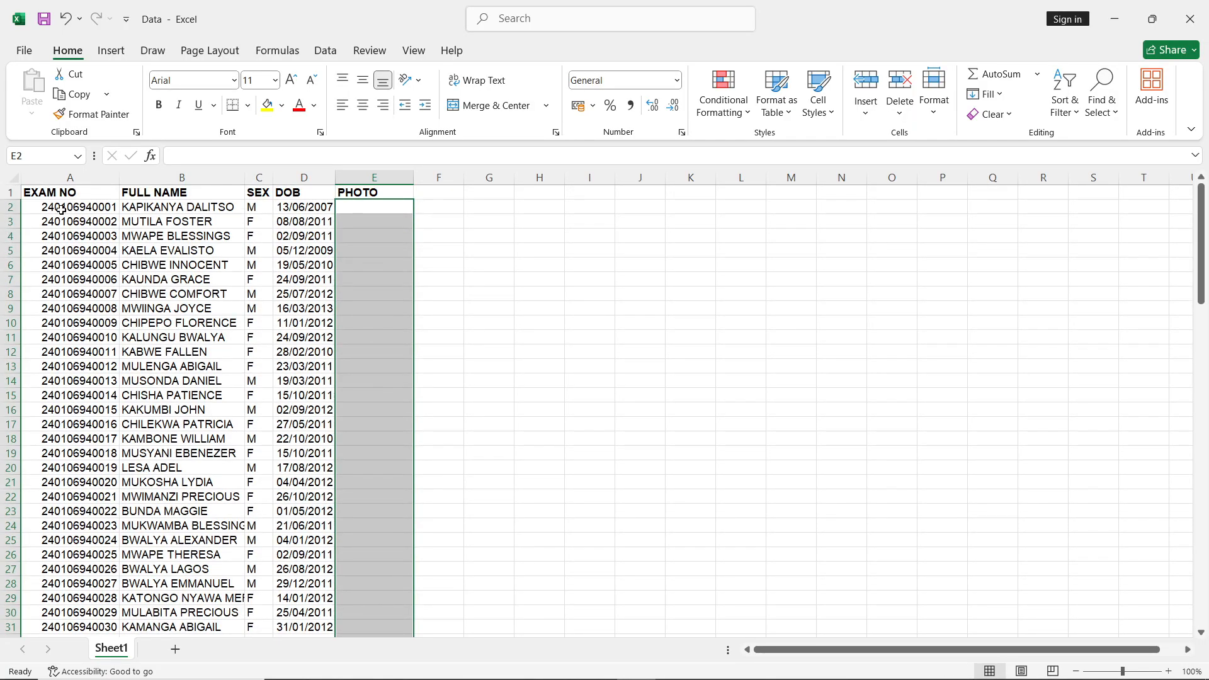
- Enter the first candidate's photo file name in E2 as the lowercase given name followed by .jpg
{"action": "left_click_drag", "start_coordinate": [56, 209], "coordinate": [309, 554]}
{"action": "left_click", "coordinate": [360, 207]}
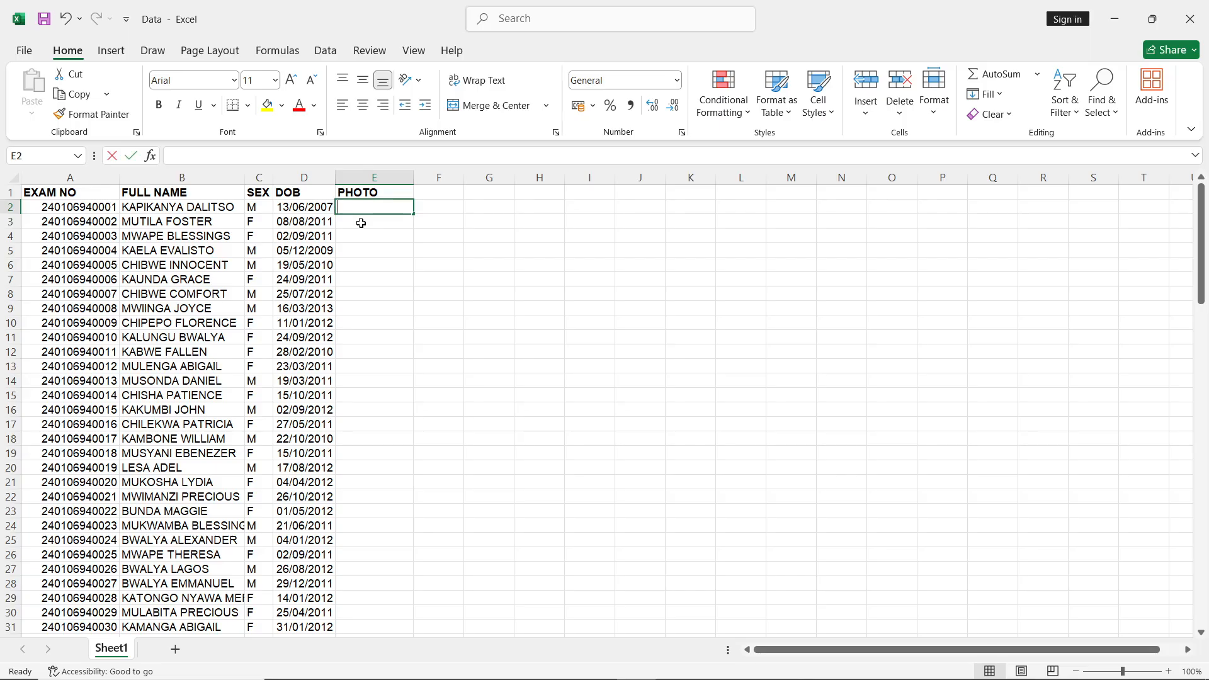
{"action": "type", "text": "dalitso."}
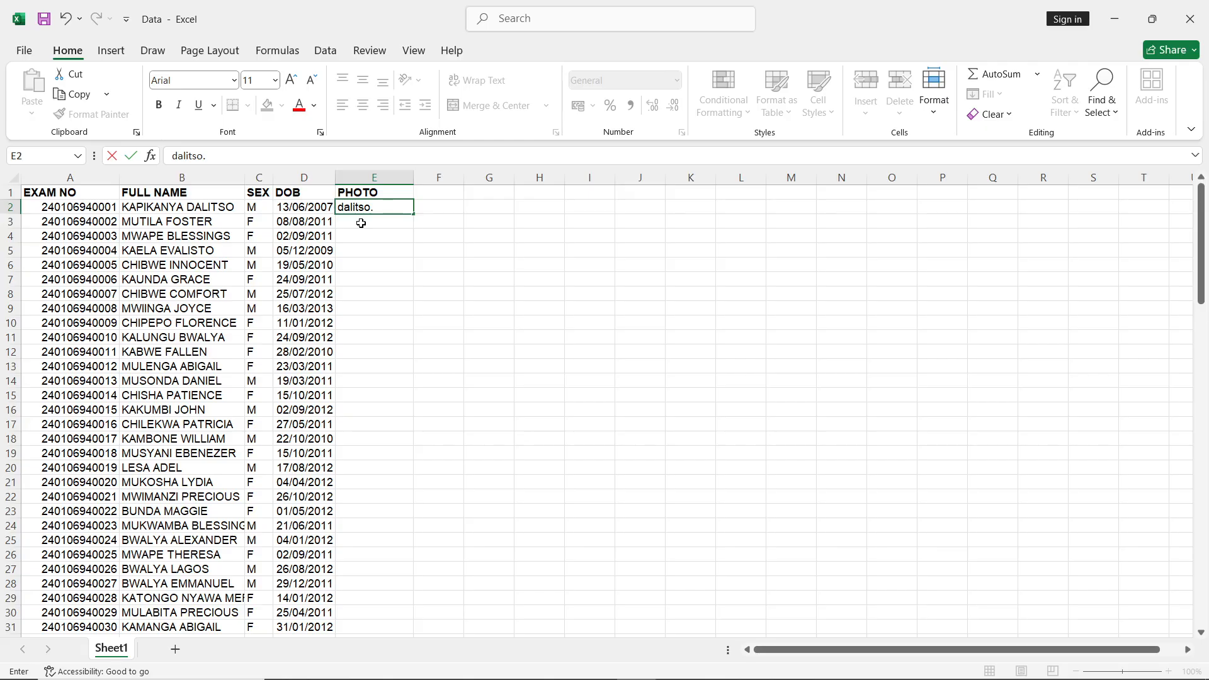
{"action": "type", "text": "jpg"}
{"action": "key", "text": "Return"}
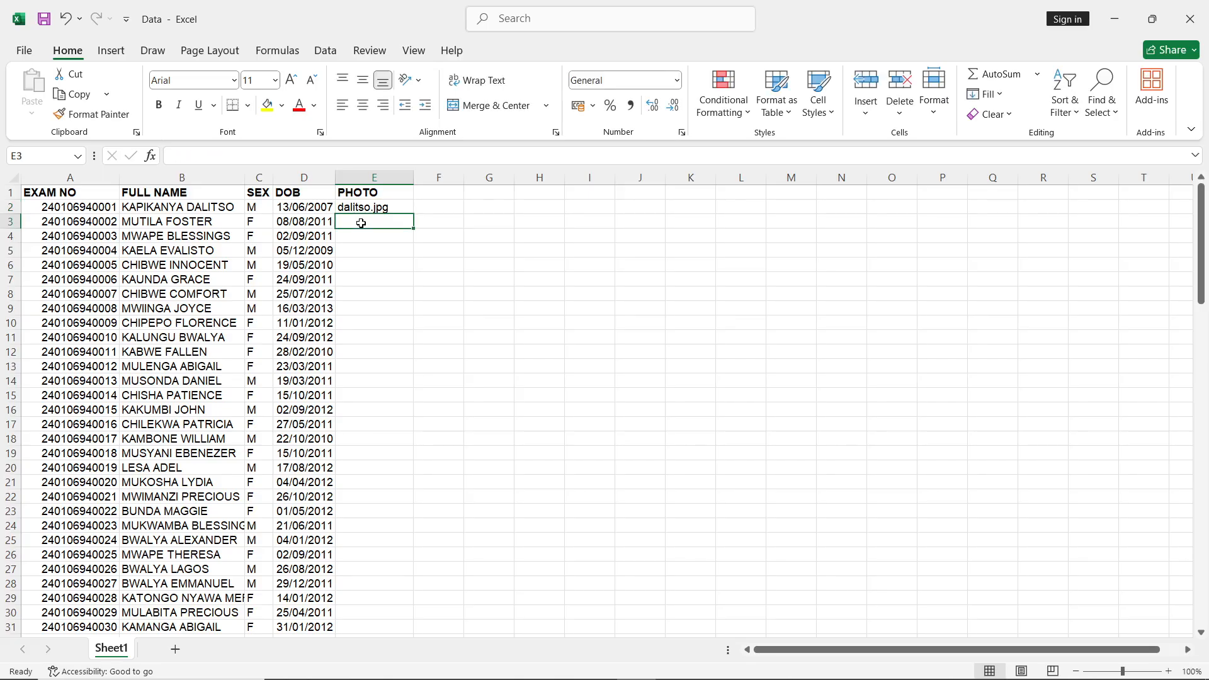
- Enter the second candidate's lowercase given name plus .jpg in E3 and accept the Flash Fill suggestion for the remaining candidates' photo names
{"action": "type", "text": "d"}
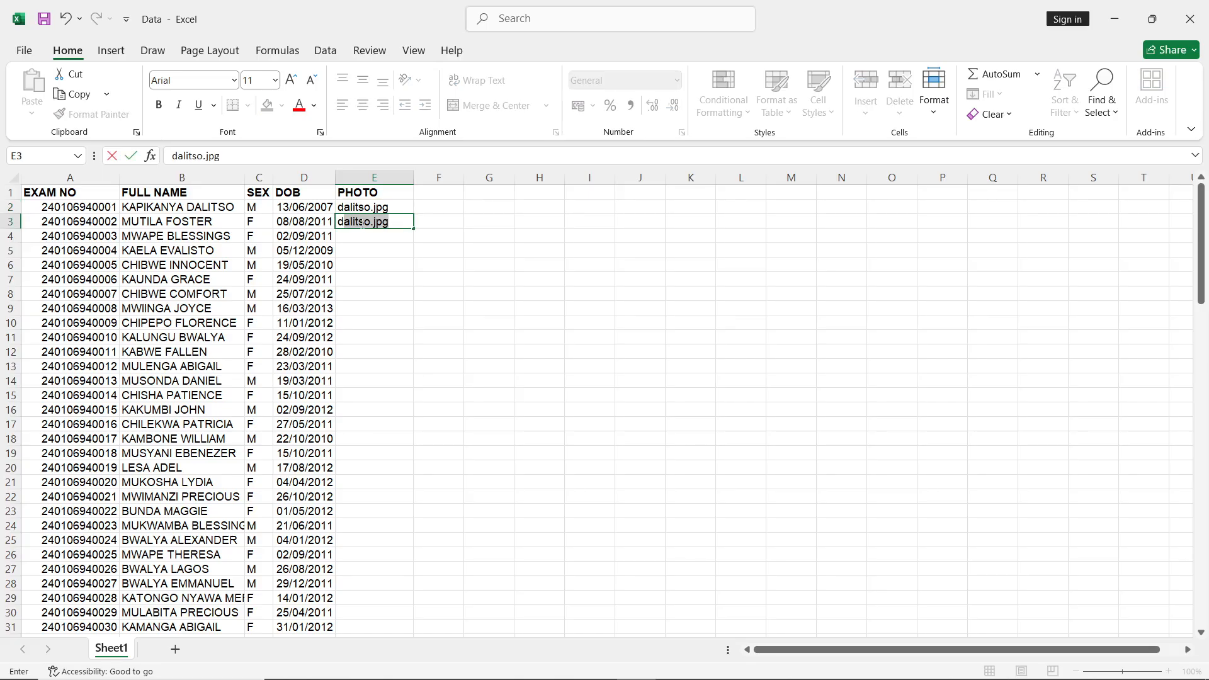
{"action": "key", "text": "BackSpace"}
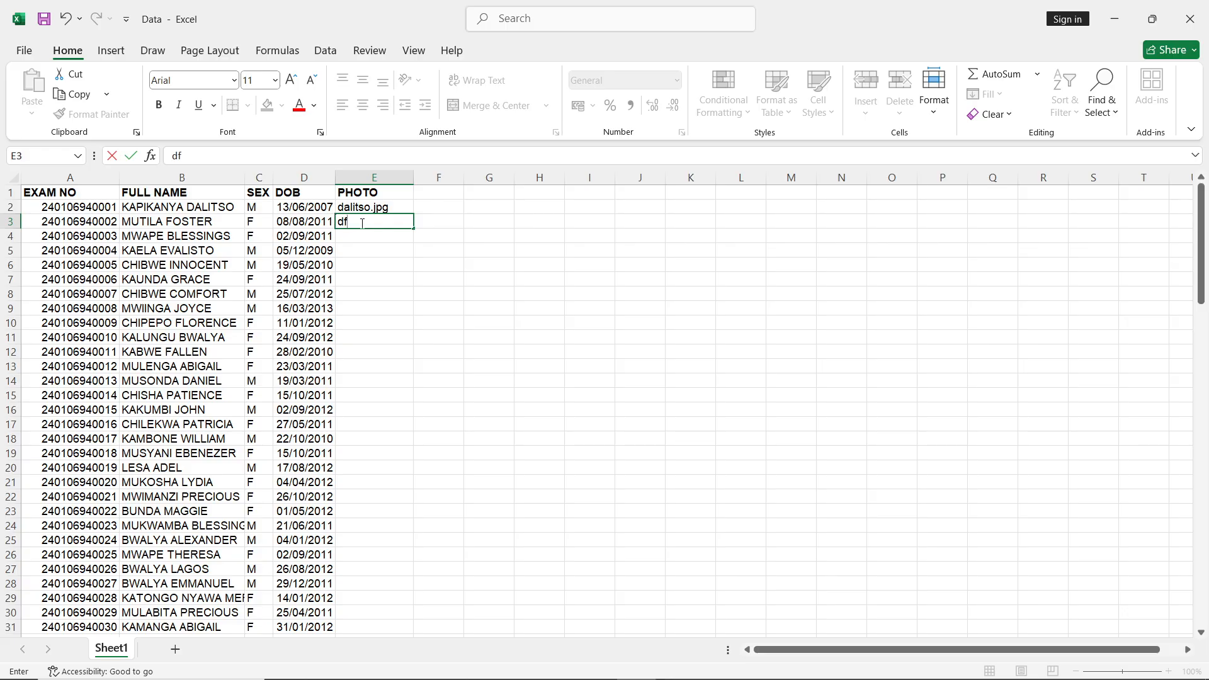
{"action": "key", "text": "BackSpace"}
{"action": "key", "text": "BackSpace"}
{"action": "type", "text": "foster.jpg"}
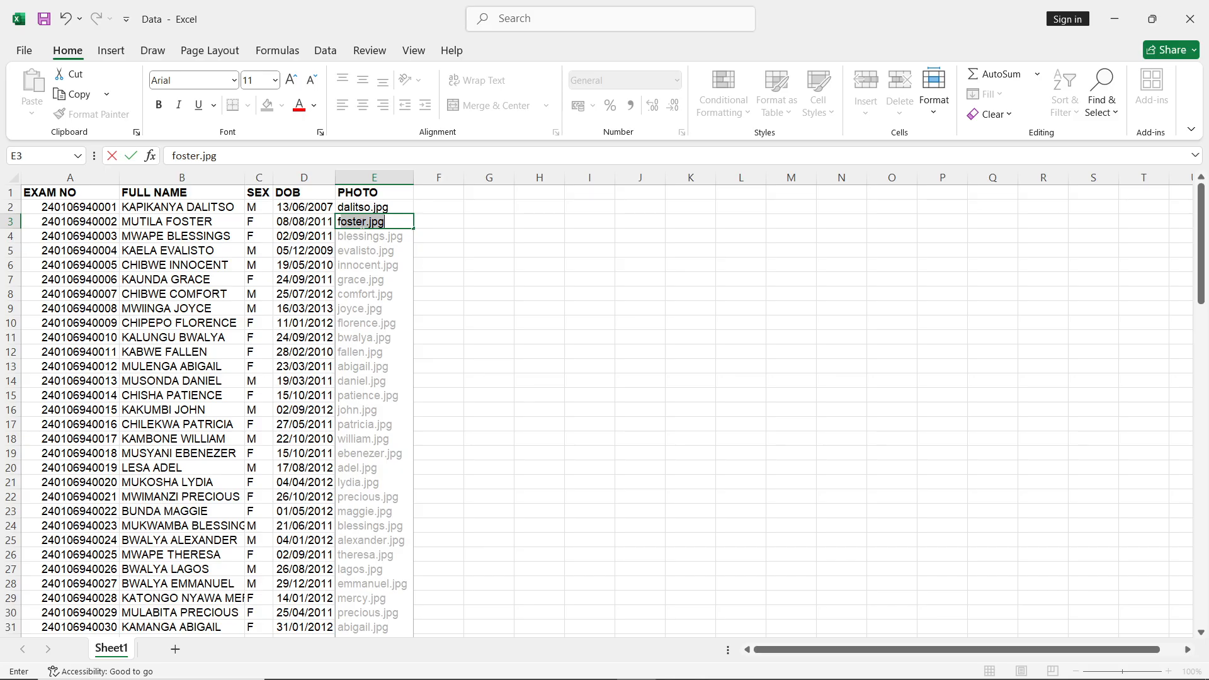
{"action": "key", "text": "Return"}
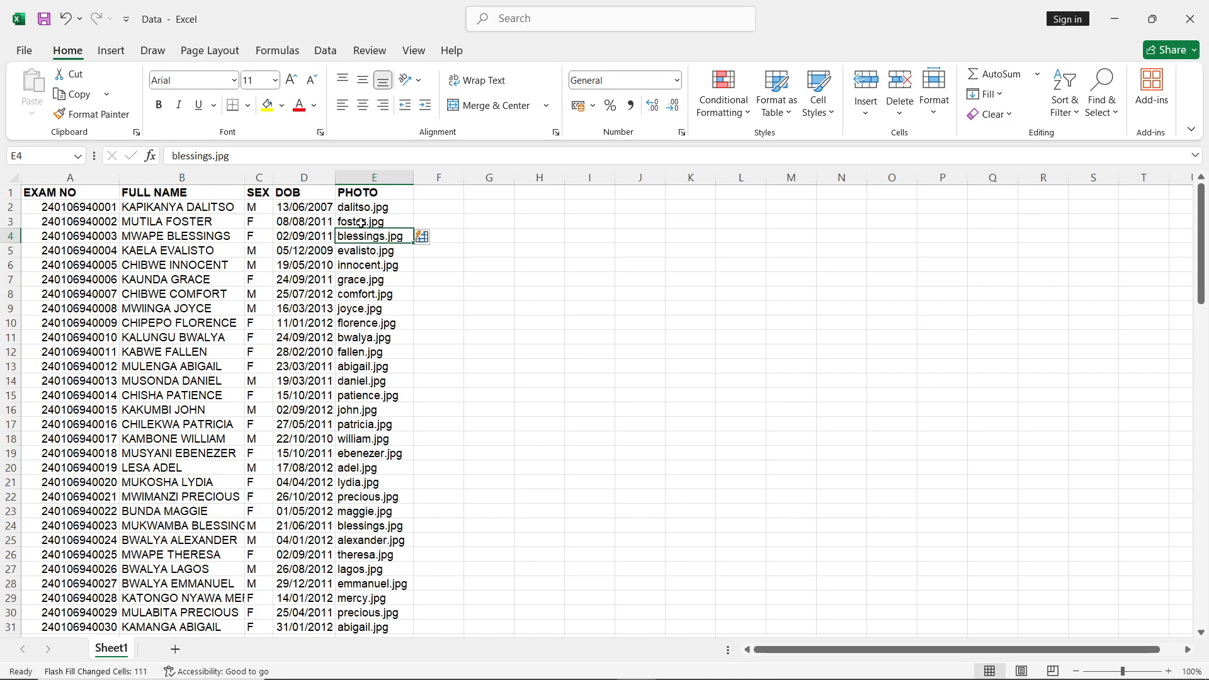
{"action": "scroll", "coordinate": [371, 541], "scroll_direction": "down", "scroll_amount": 8}
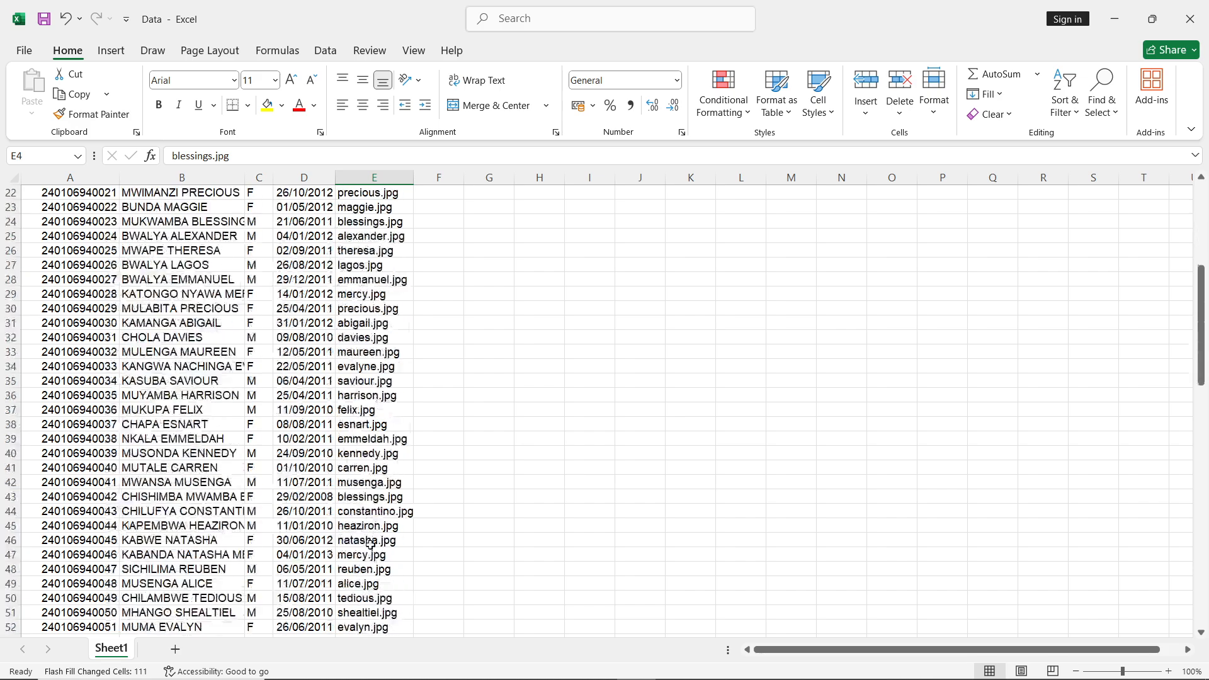
{"action": "scroll", "coordinate": [370, 541], "scroll_direction": "up", "scroll_amount": 8}
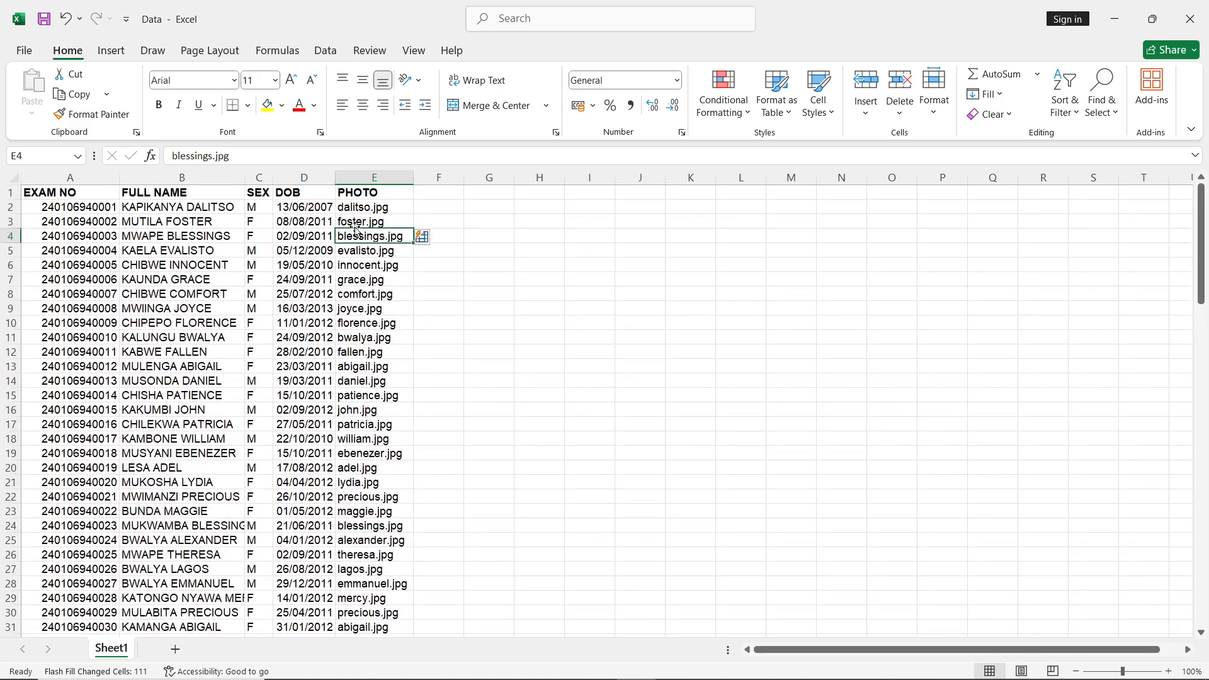
{"action": "left_click", "coordinate": [354, 224]}
{"action": "left_click", "coordinate": [362, 209]}
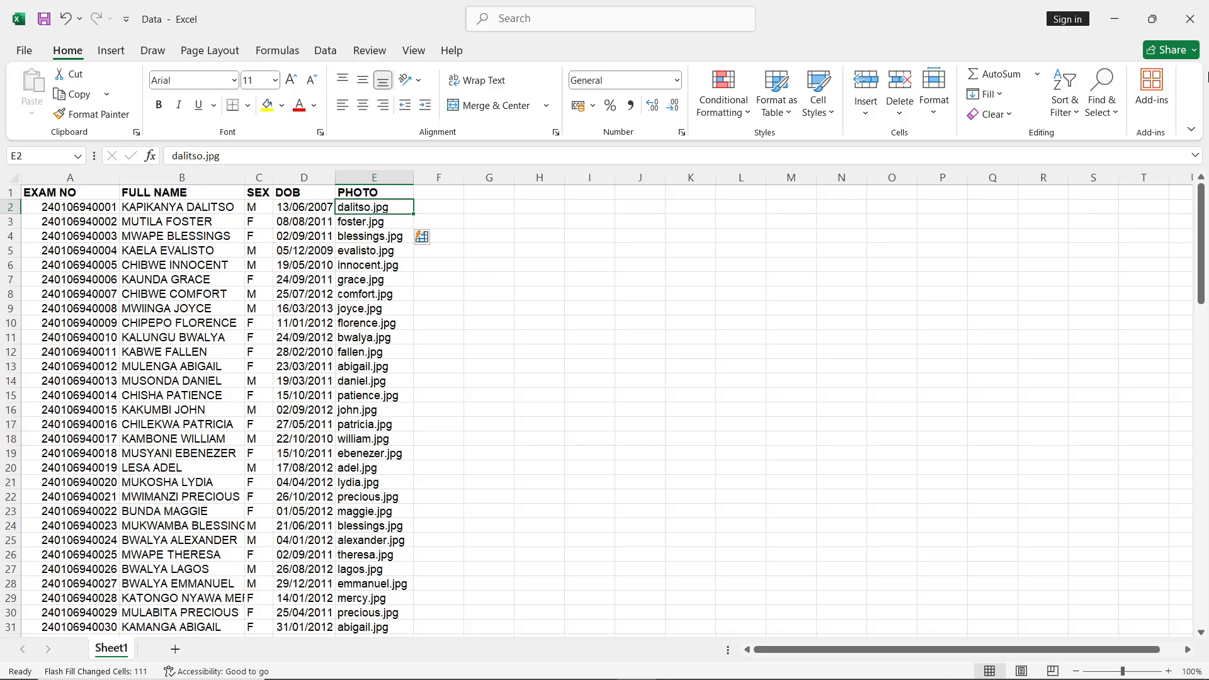
- Close the Data workbook and switch to the Katopola Primary School folder in File Explorer
{"action": "left_click", "coordinate": [1193, 7]}
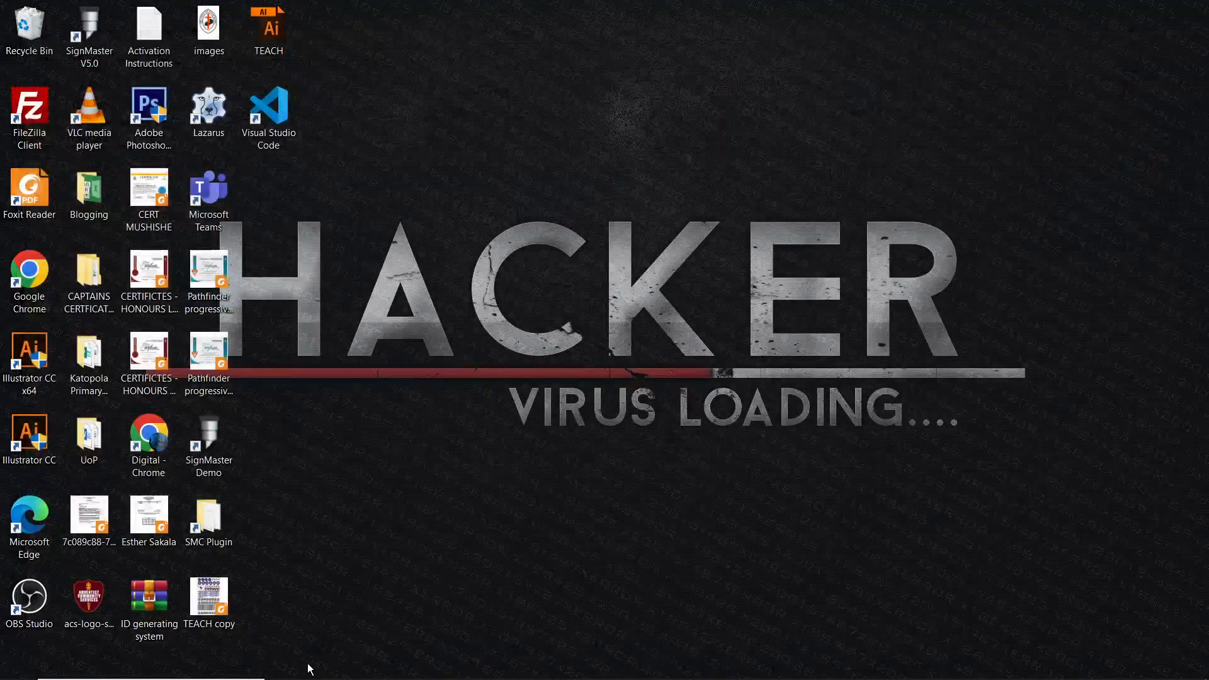
{"action": "mouse_move", "coordinate": [362, 664]}
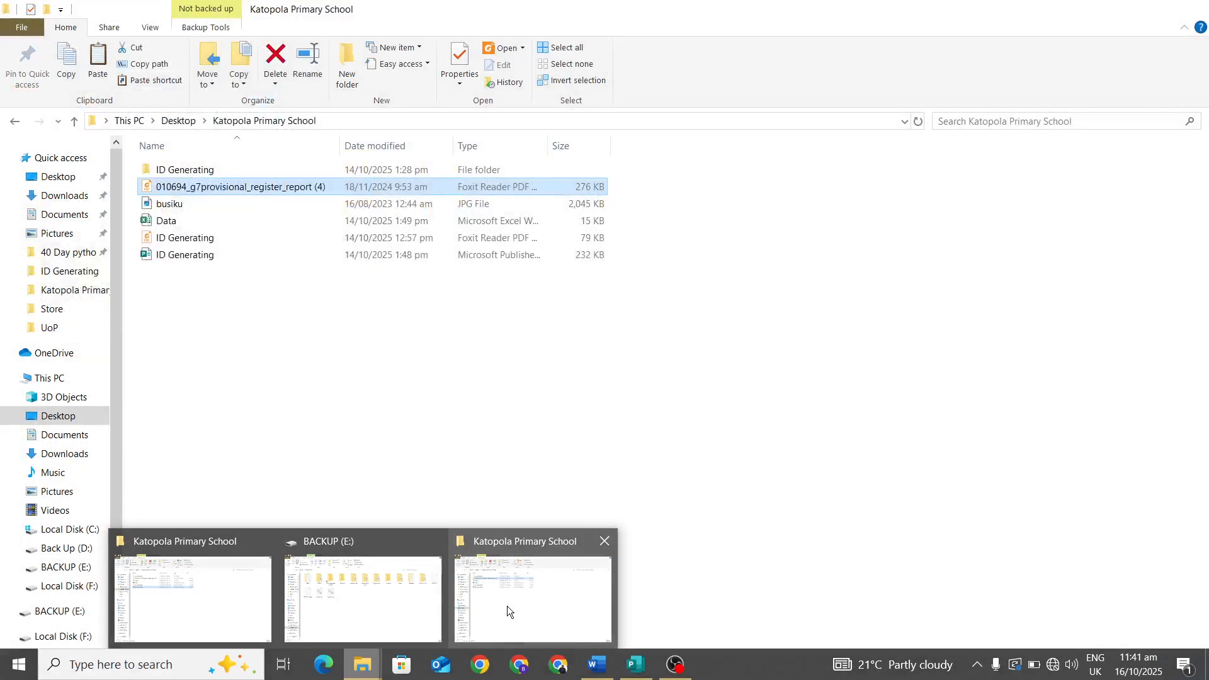
{"action": "left_click", "coordinate": [513, 603]}
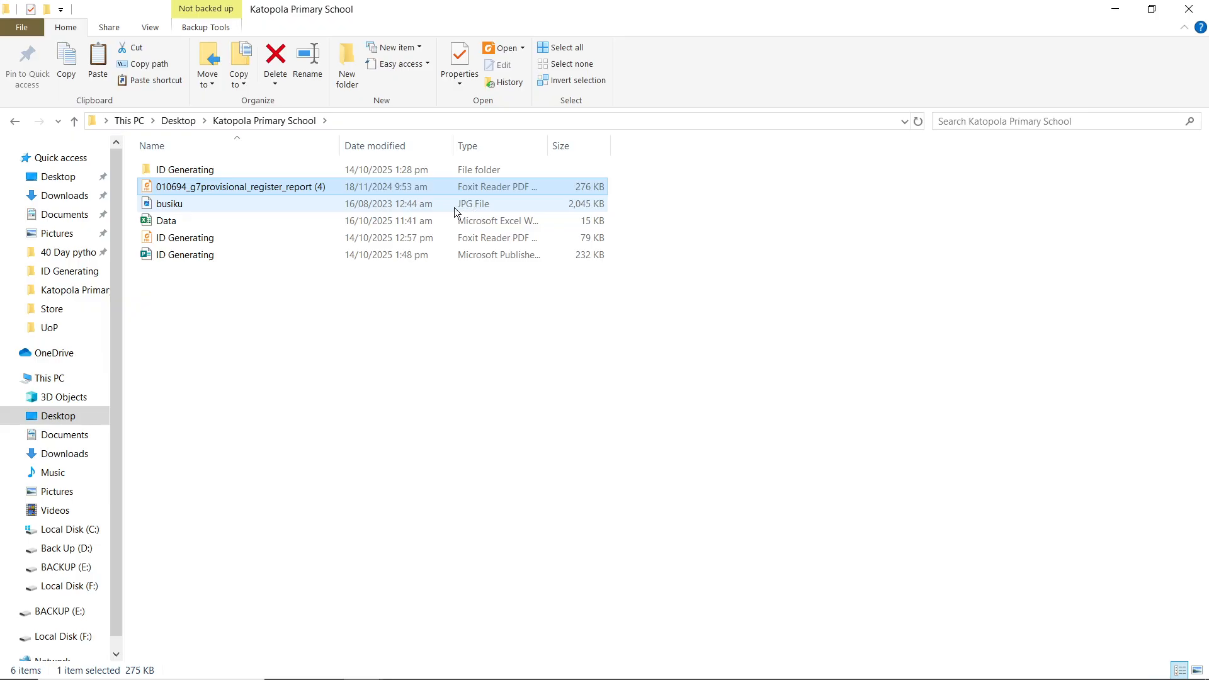
- Rename the JPG photo in the school folder to the first candidate's lowercase given name, matching the photo entry in the workbook
{"action": "double_click", "coordinate": [184, 204]}
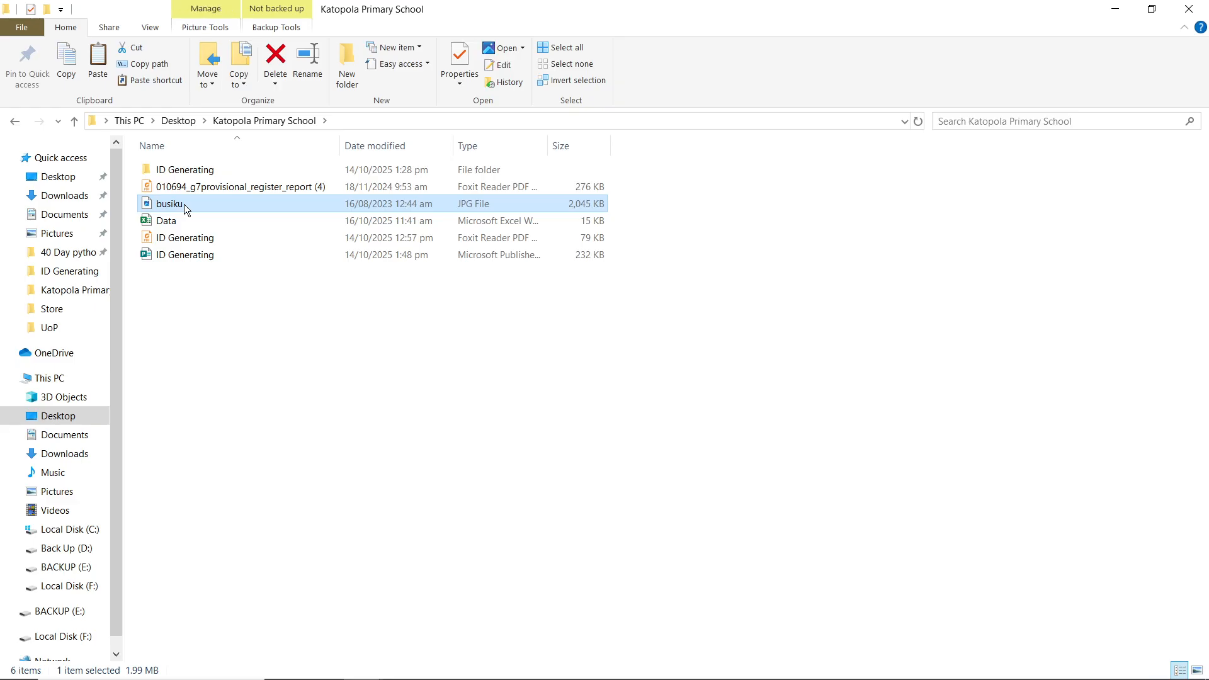
{"action": "left_click", "coordinate": [184, 204]}
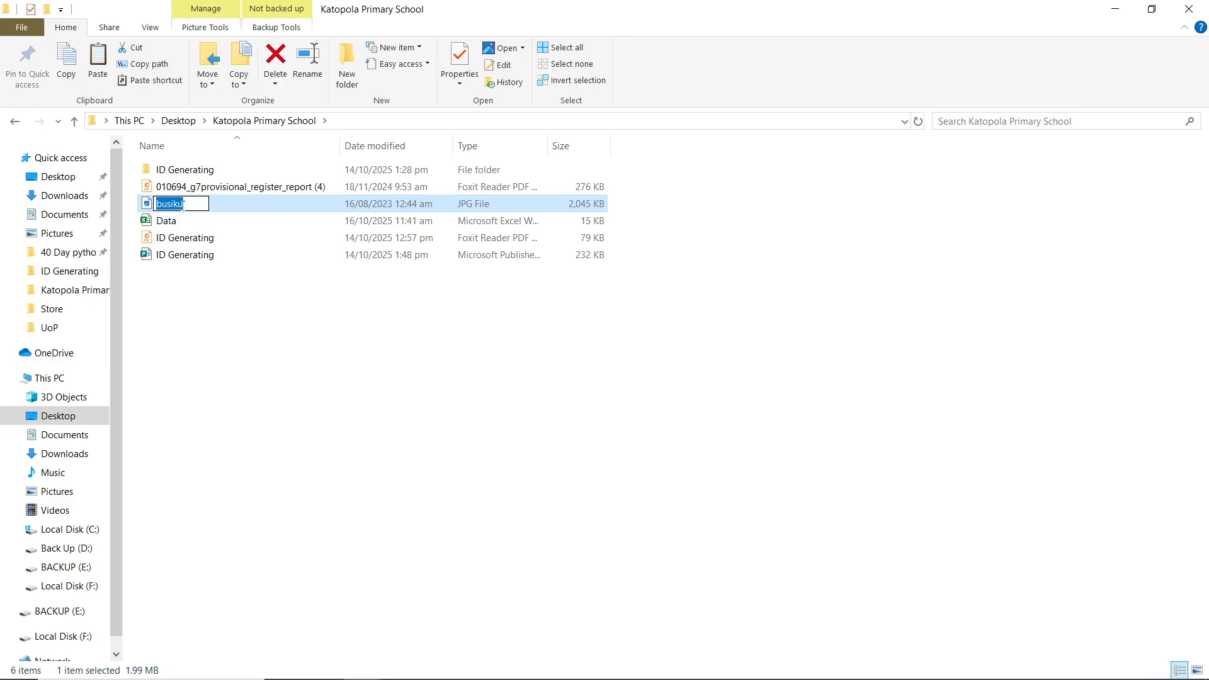
{"action": "type", "text": "dalitso"}
{"action": "key", "text": "Return"}
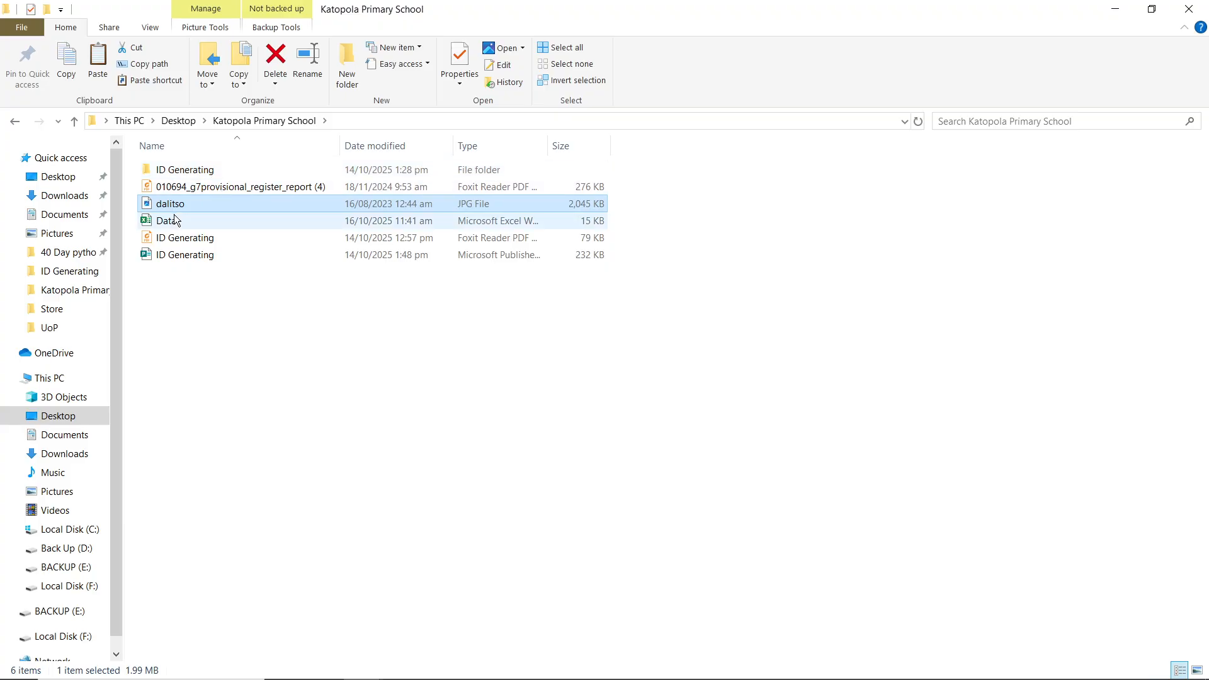
- Try to open the ID Generating Publisher file from the school folder
{"action": "left_click", "coordinate": [219, 255]}
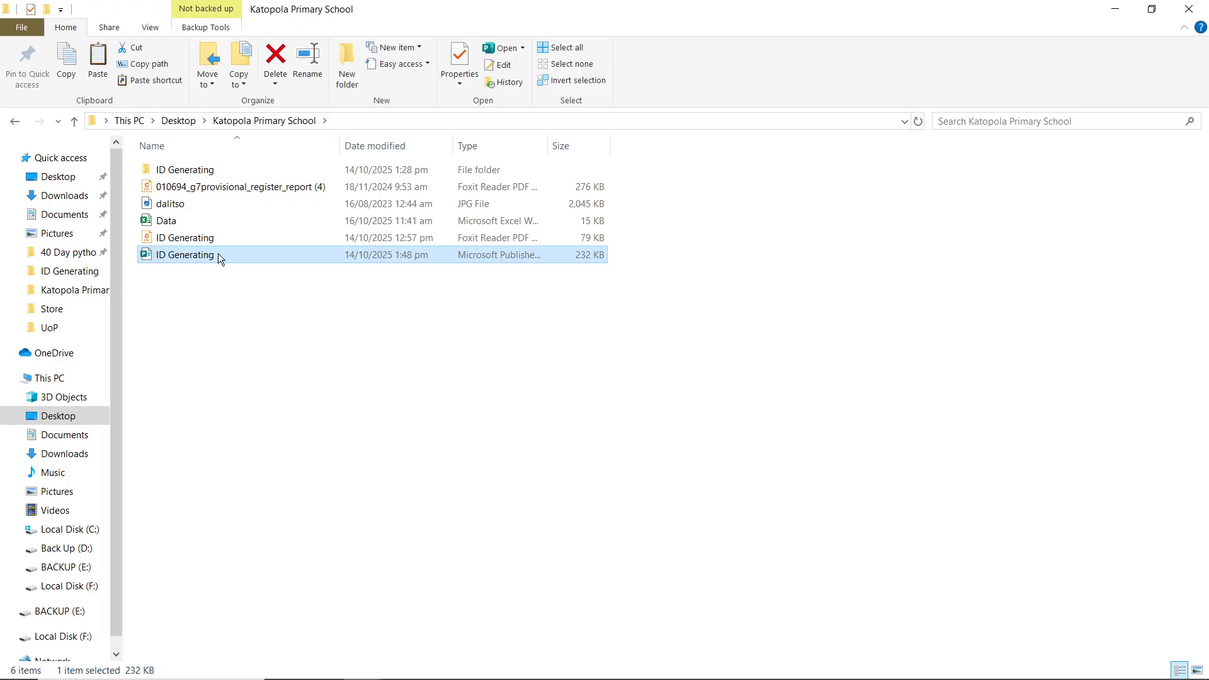
{"action": "double_click", "coordinate": [218, 254]}
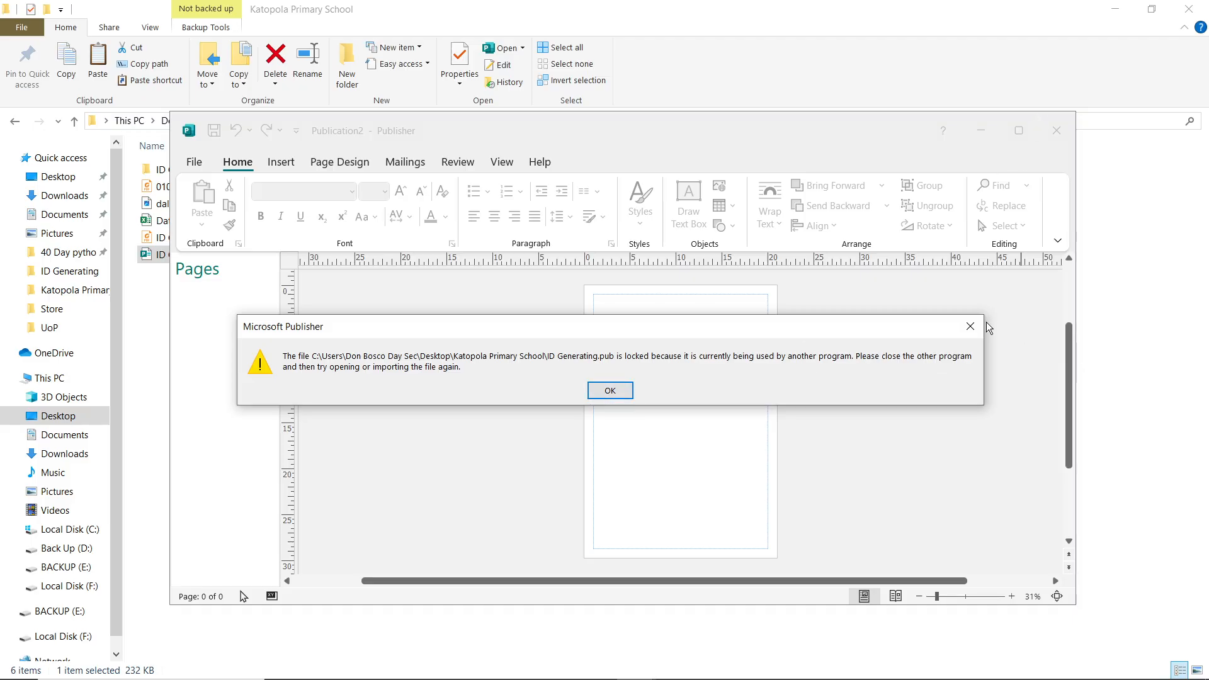
{"action": "left_click", "coordinate": [969, 326]}
{"action": "left_click", "coordinate": [1045, 130]}
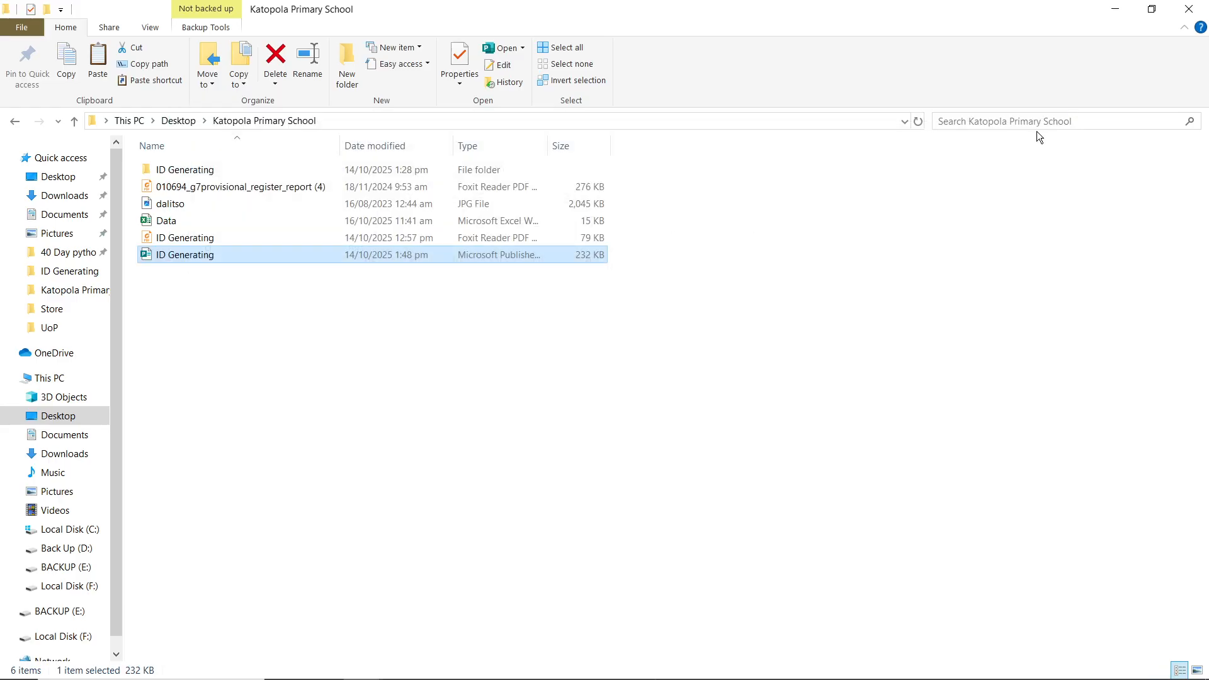
- Save and close the ID Generating publication already open in Publisher, and reopen it from the folder with access to the Data.xlsx data
{"action": "mouse_move", "coordinate": [503, 676]}
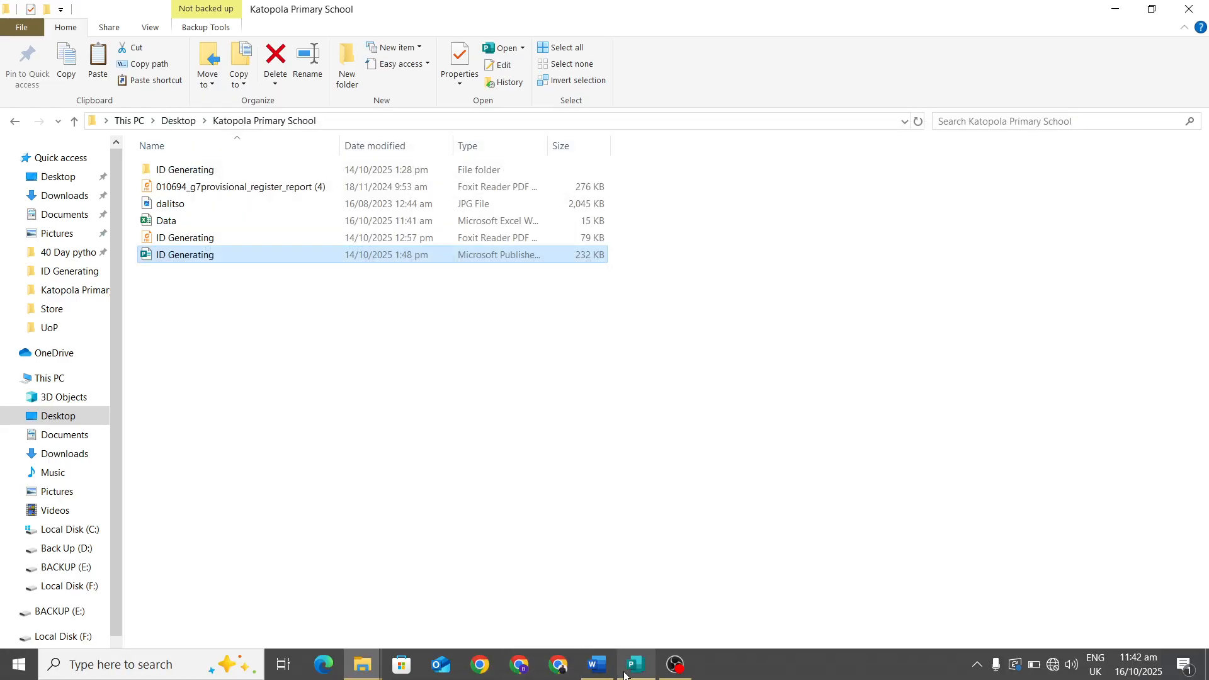
{"action": "mouse_move", "coordinate": [630, 674]}
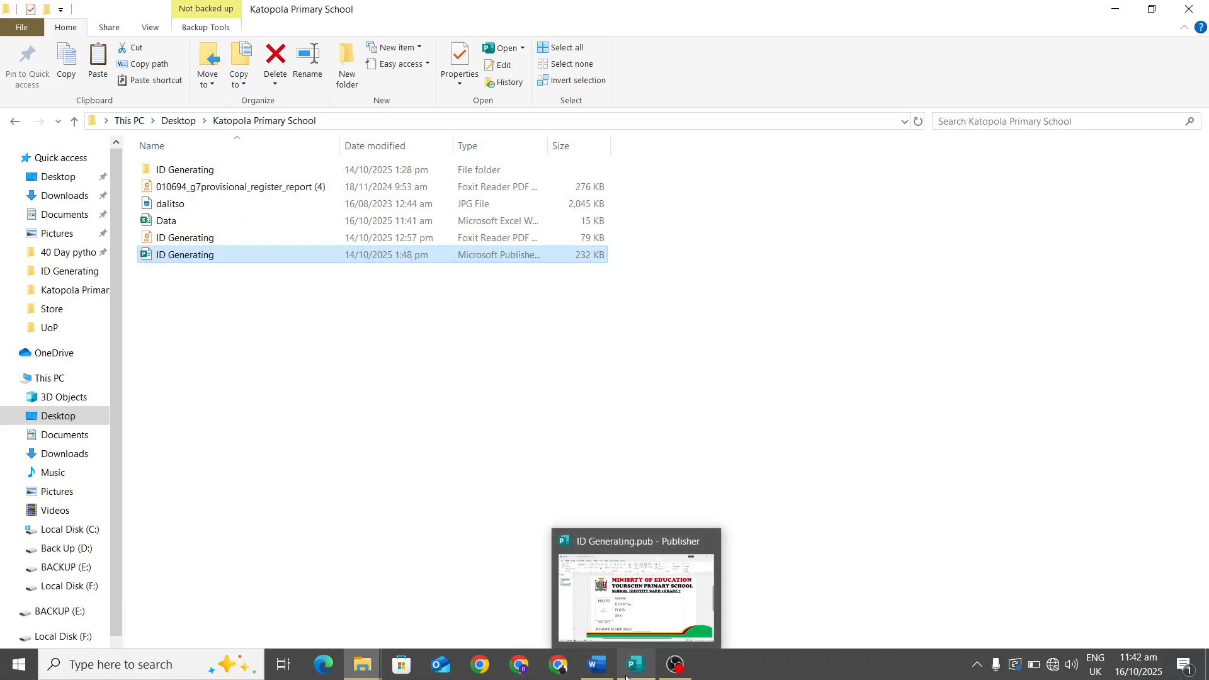
{"action": "left_click", "coordinate": [635, 608]}
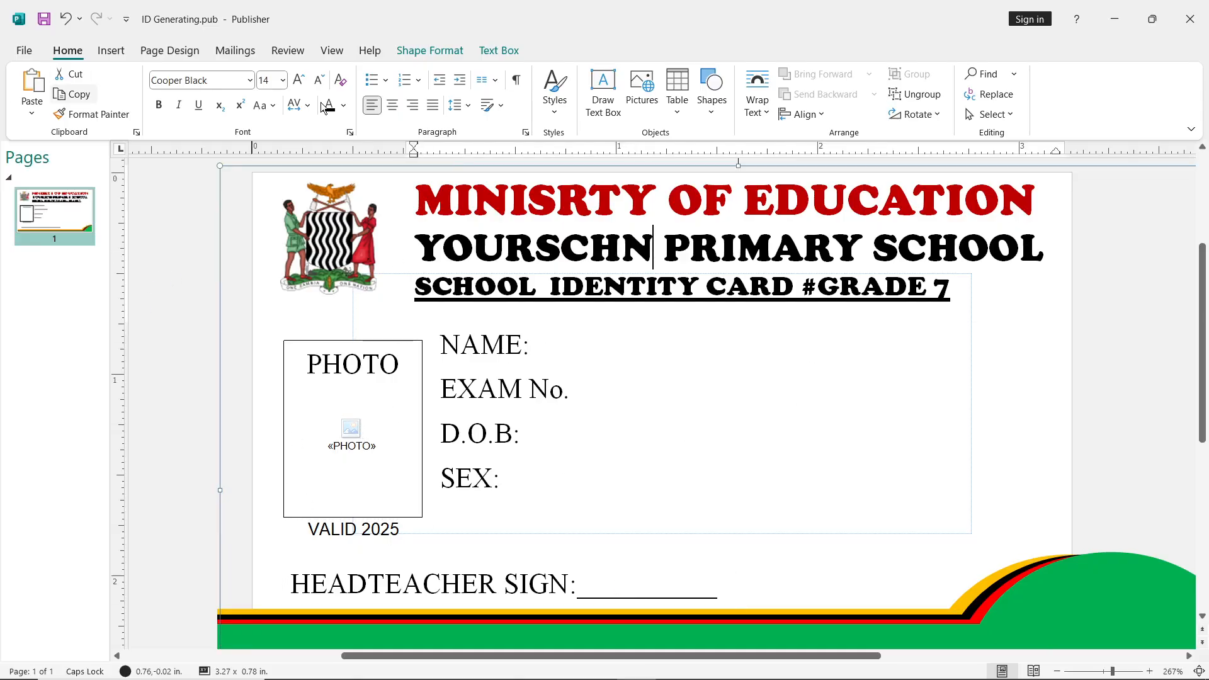
{"action": "left_click", "coordinate": [1205, 7]}
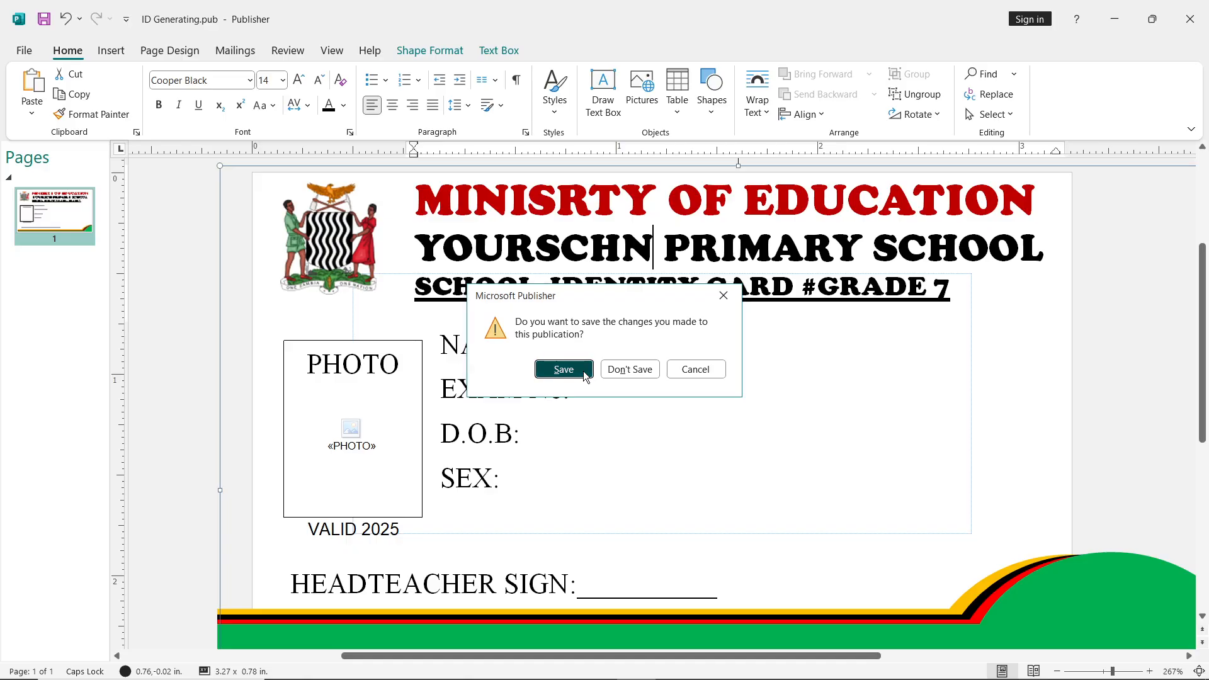
{"action": "left_click", "coordinate": [563, 370]}
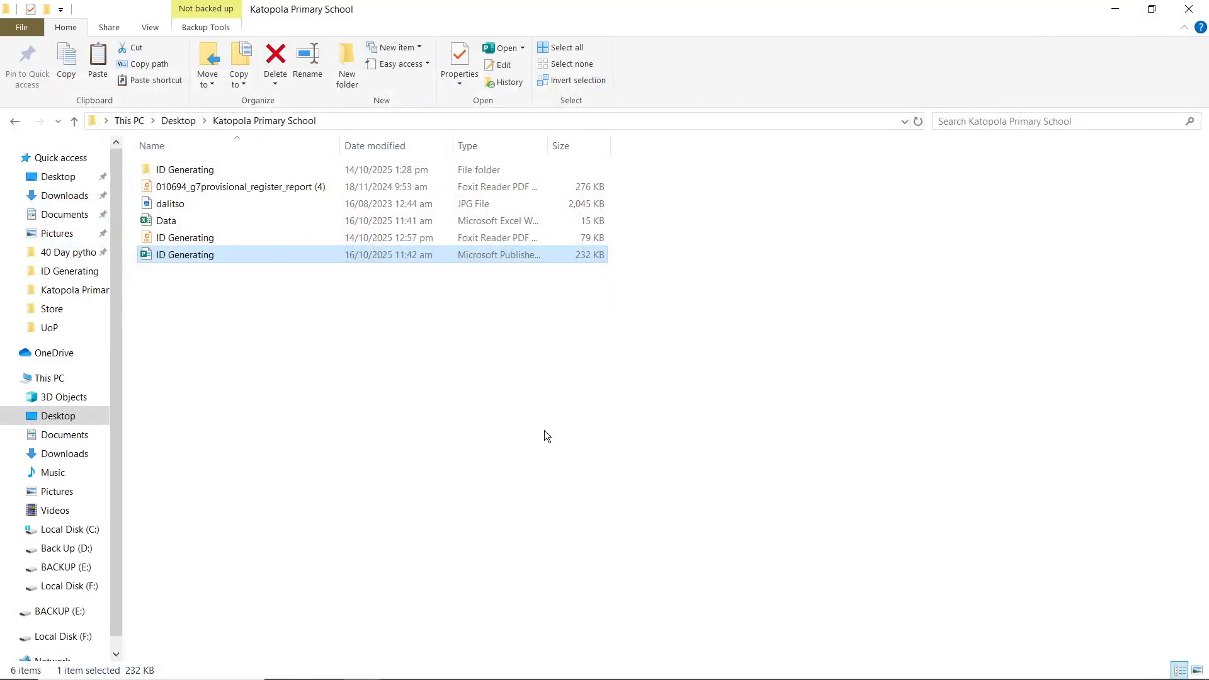
{"action": "double_click", "coordinate": [290, 254]}
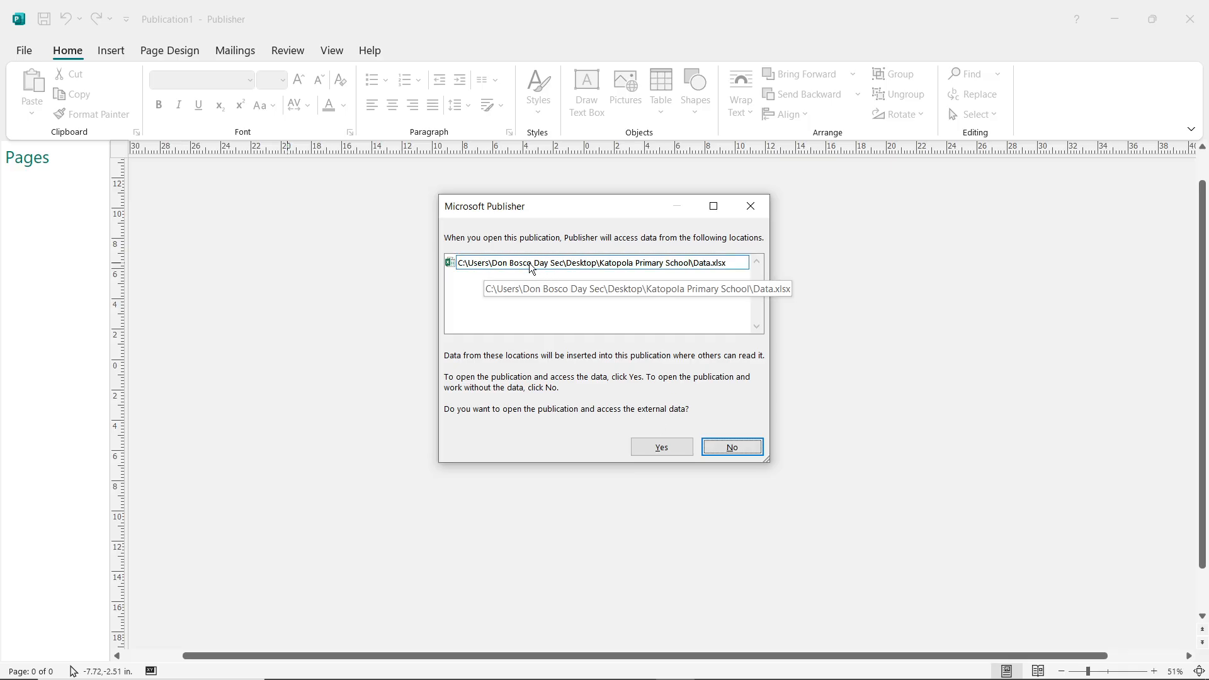
{"action": "left_click", "coordinate": [661, 447]}
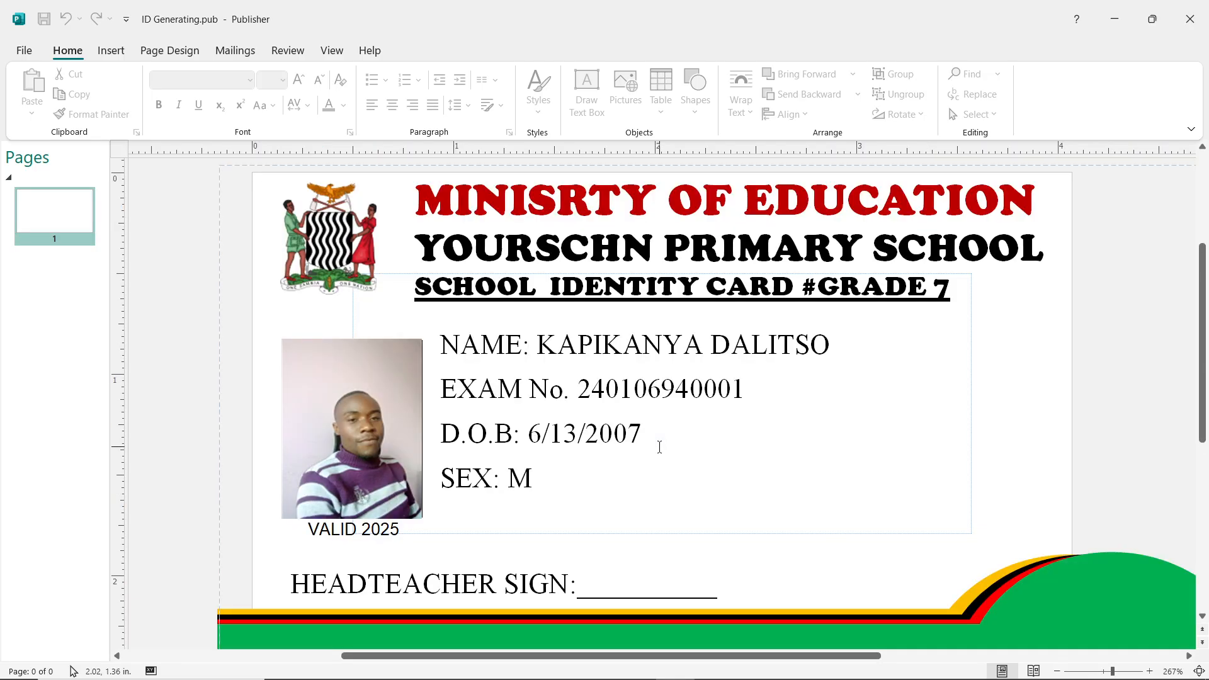
- Nudge the candidate's photo on the identity card to the right and back to the left
{"action": "left_click", "coordinate": [383, 457]}
{"action": "key", "text": "Right"}
{"action": "key", "text": "Right"}
{"action": "key", "text": "Right"}
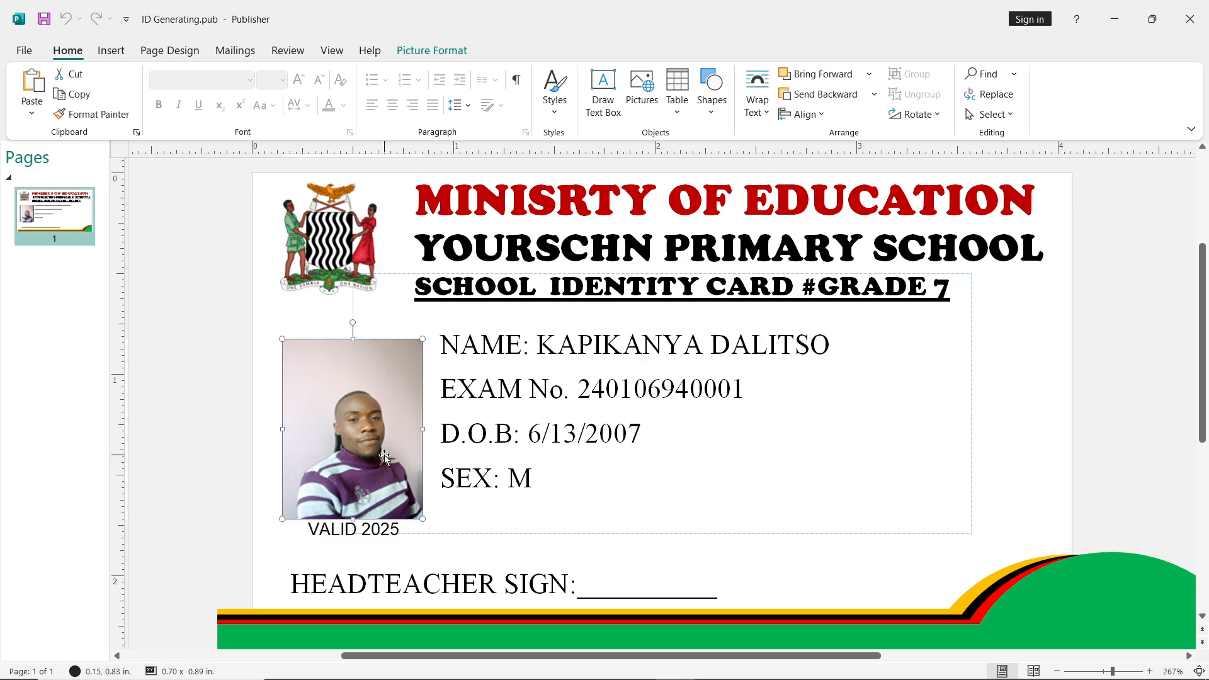
{"action": "key", "text": "Right"}
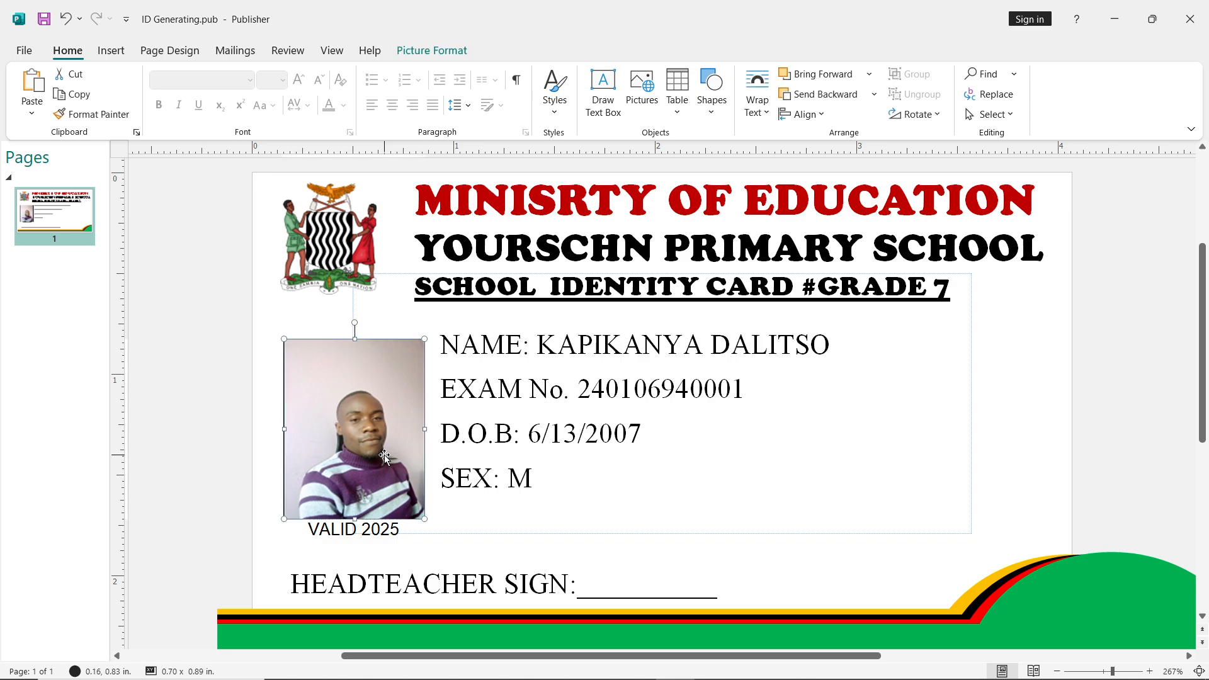
{"action": "key", "text": "Left"}
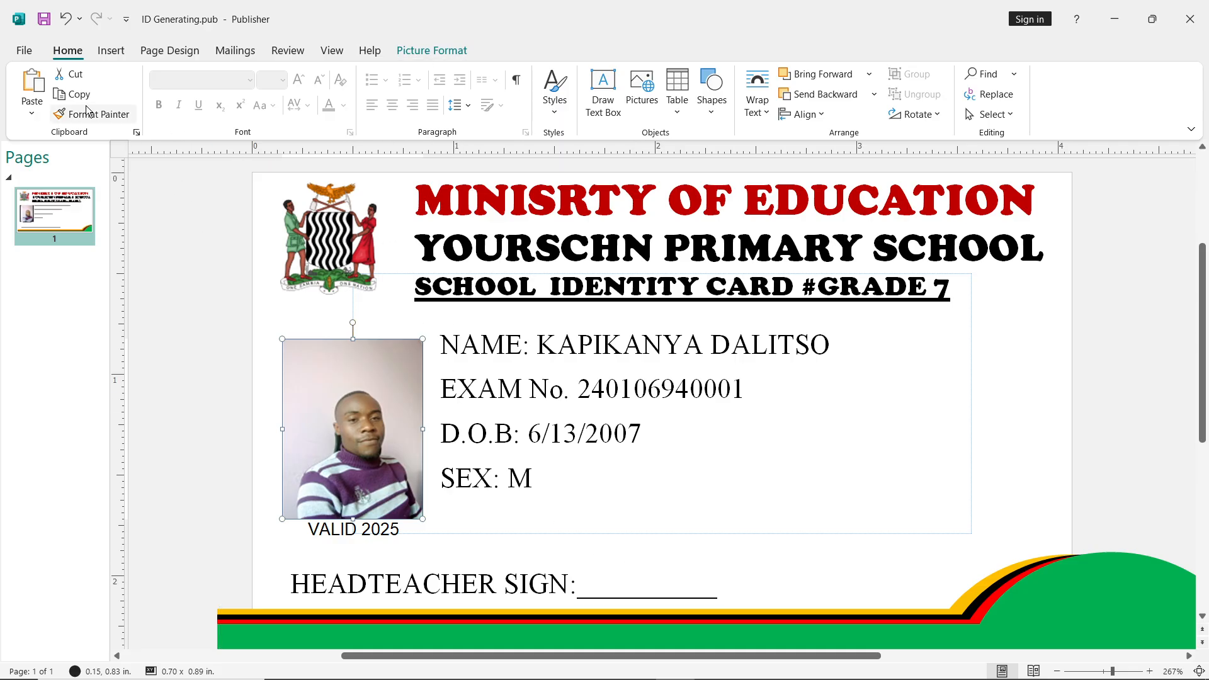
- Set up printing of all merge records with multiple pages per sheet, one copy of each page, on A4 paper
{"action": "left_click", "coordinate": [26, 52]}
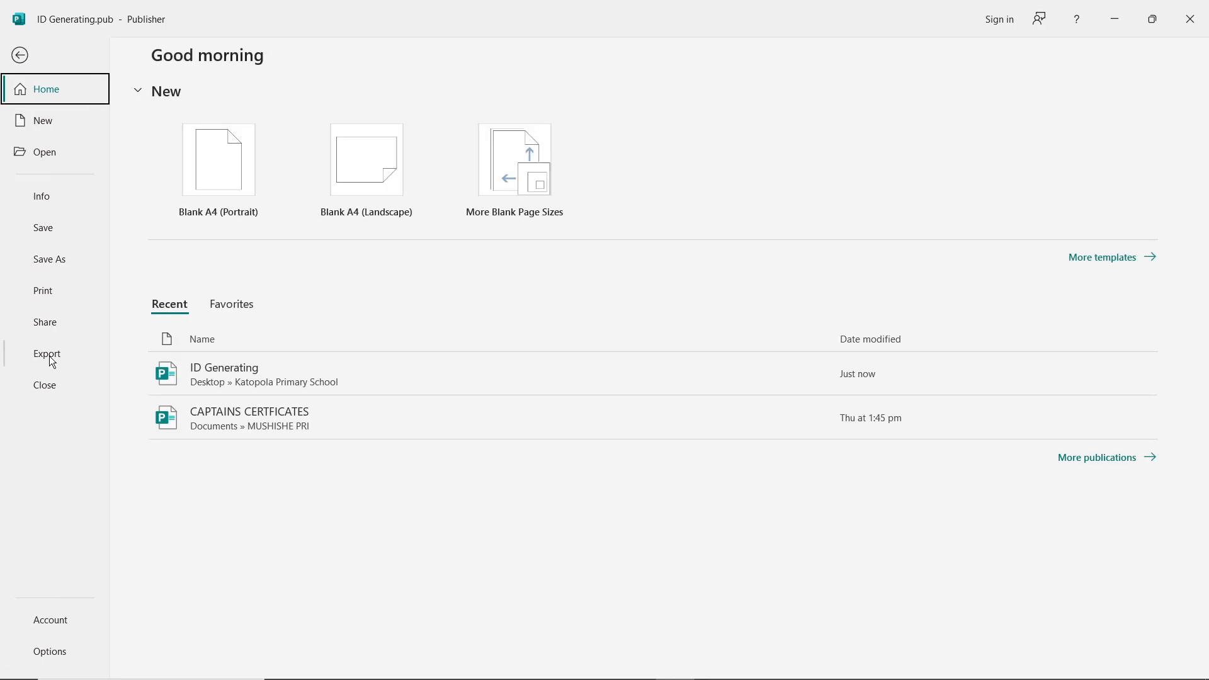
{"action": "left_click", "coordinate": [55, 289]}
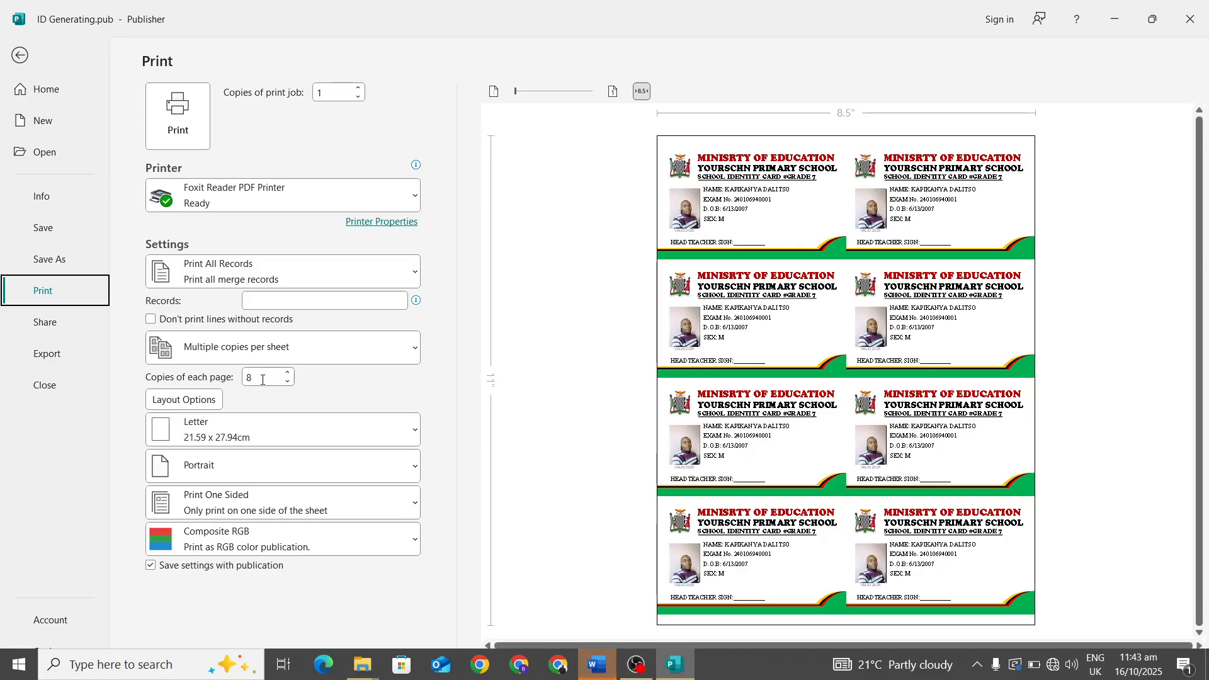
{"action": "left_click", "coordinate": [286, 372]}
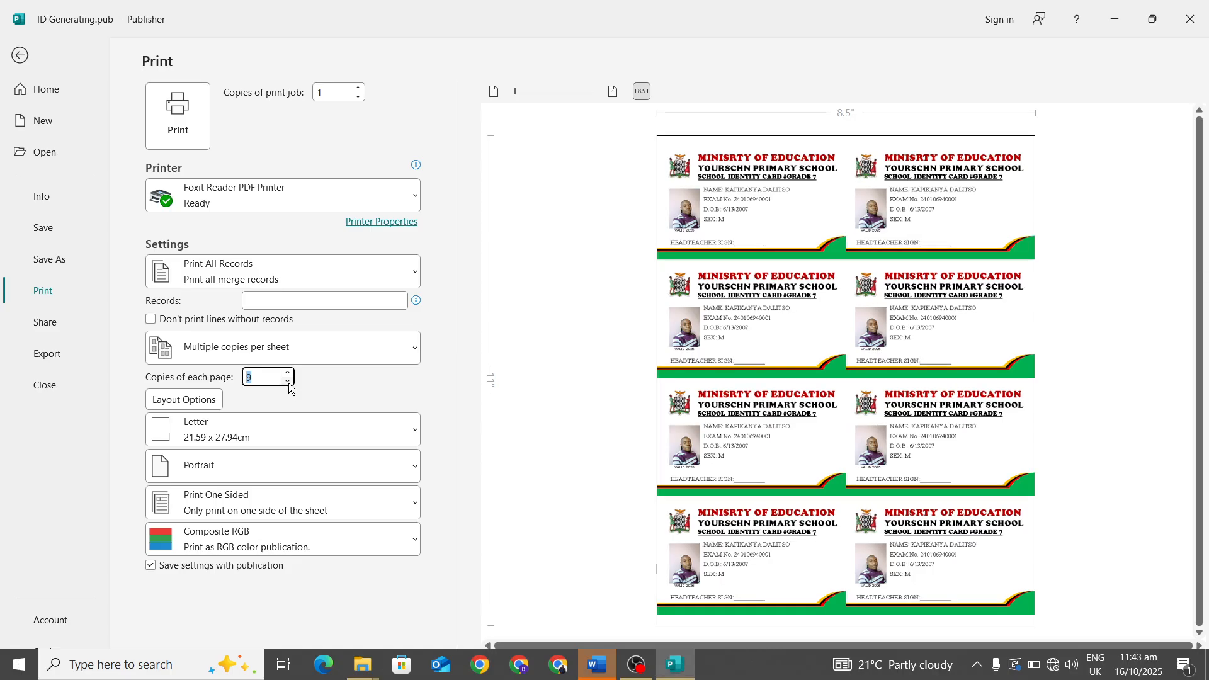
{"action": "left_click", "coordinate": [289, 380]}
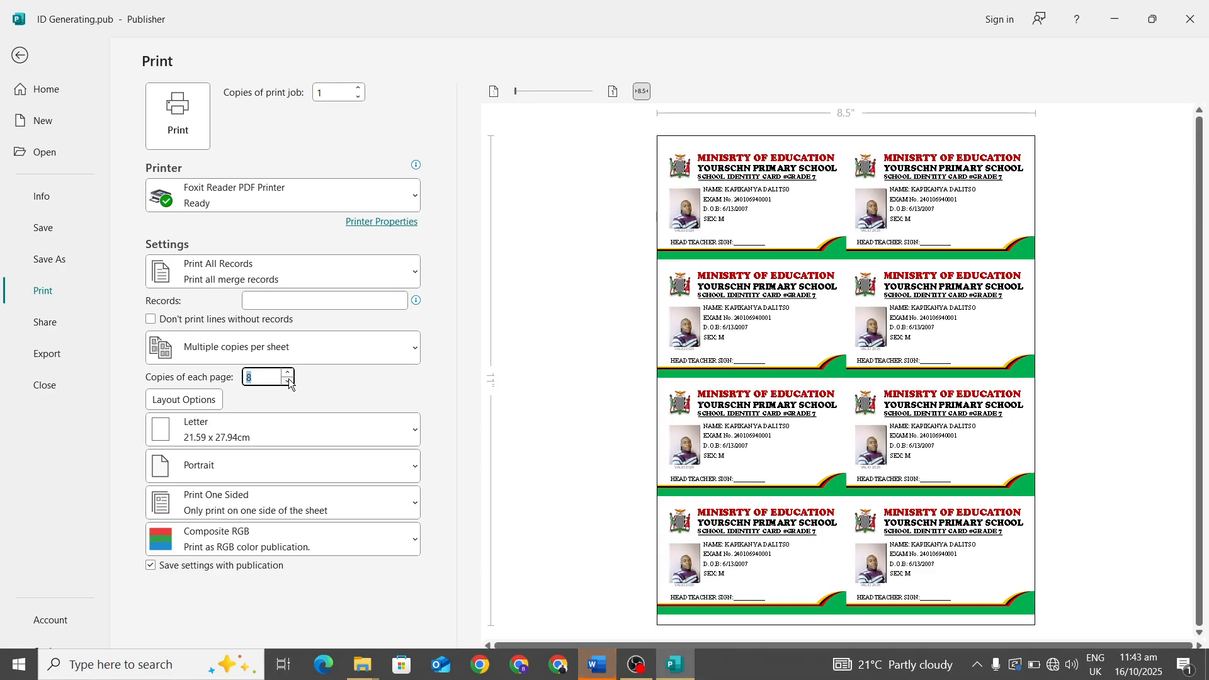
{"action": "left_click", "coordinate": [410, 350]}
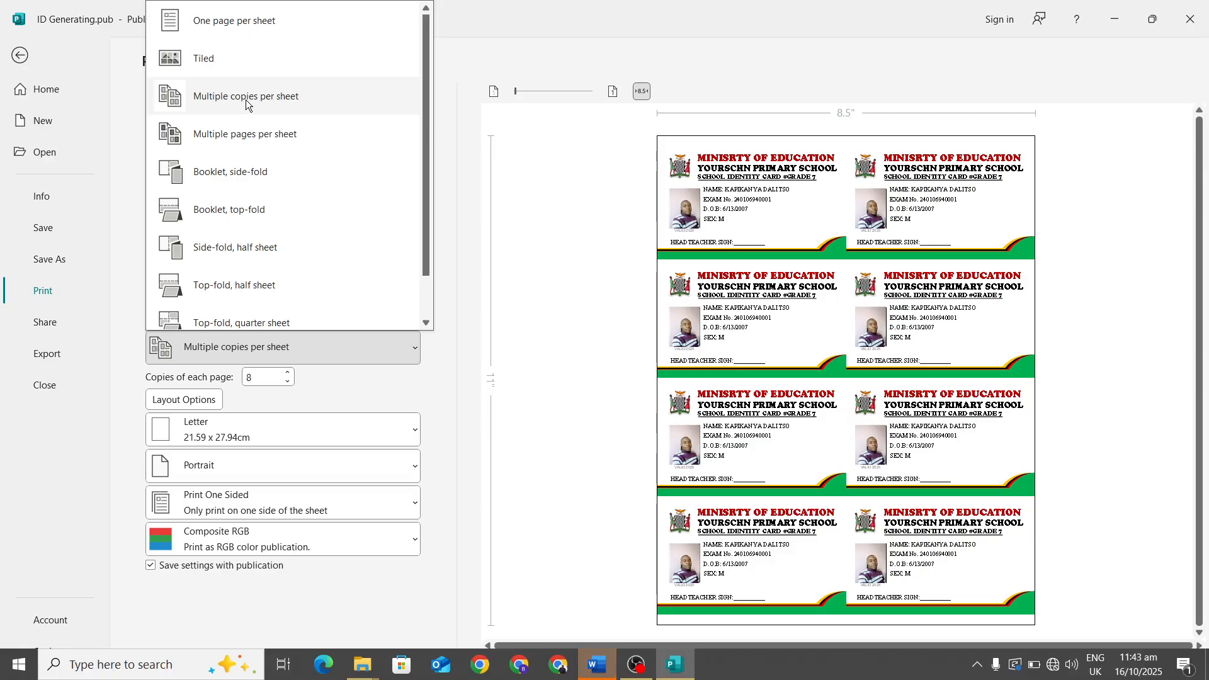
{"action": "left_click", "coordinate": [267, 135]}
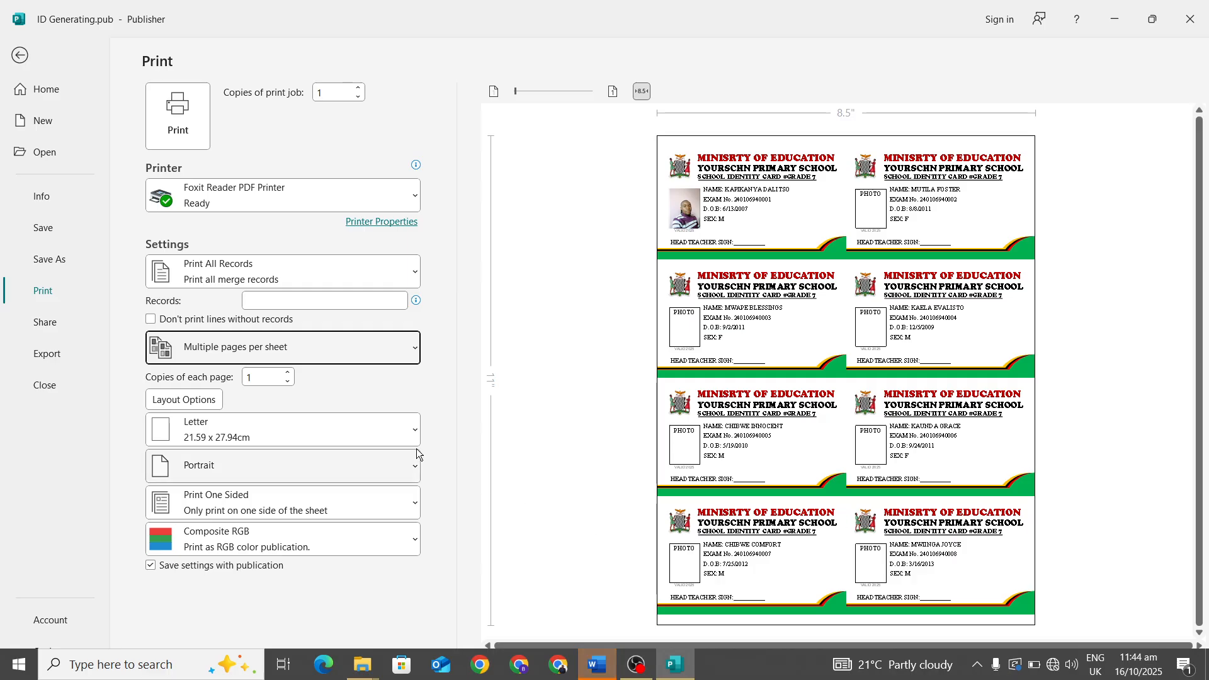
{"action": "left_click", "coordinate": [406, 431]}
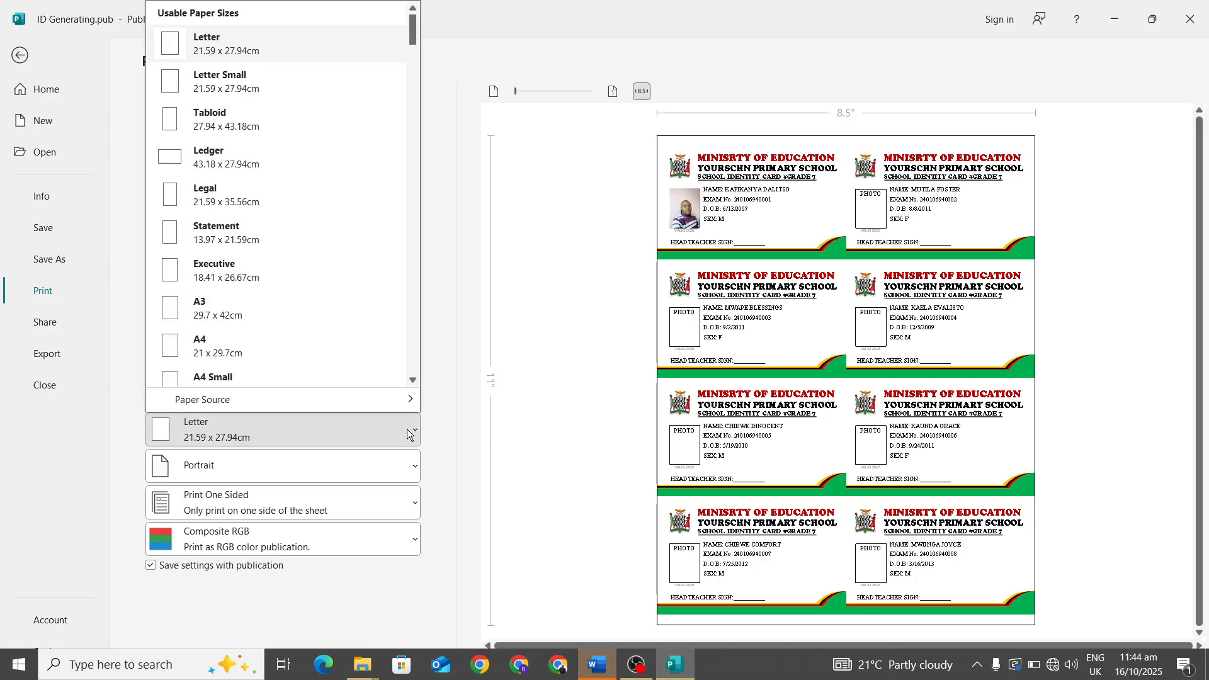
{"action": "left_click", "coordinate": [252, 353]}
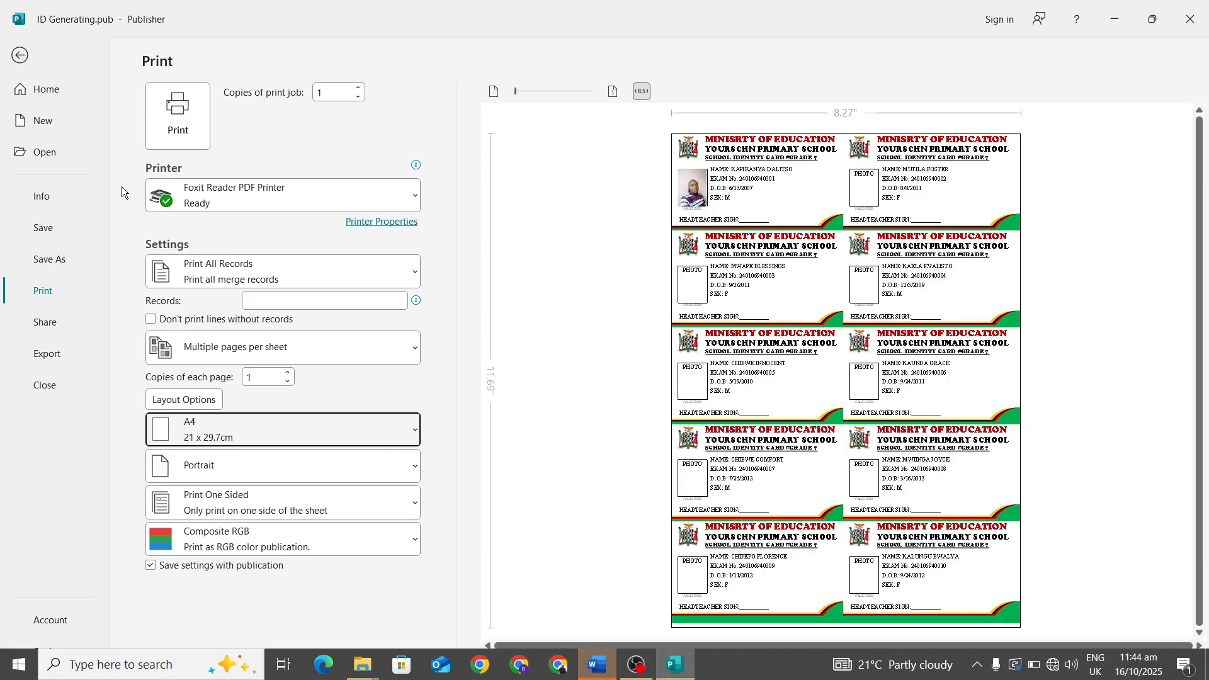
- Print the cards to PDF as ID Generating in the Katopola Primary School folder, replacing the existing PDF of that name
{"action": "left_click", "coordinate": [182, 130]}
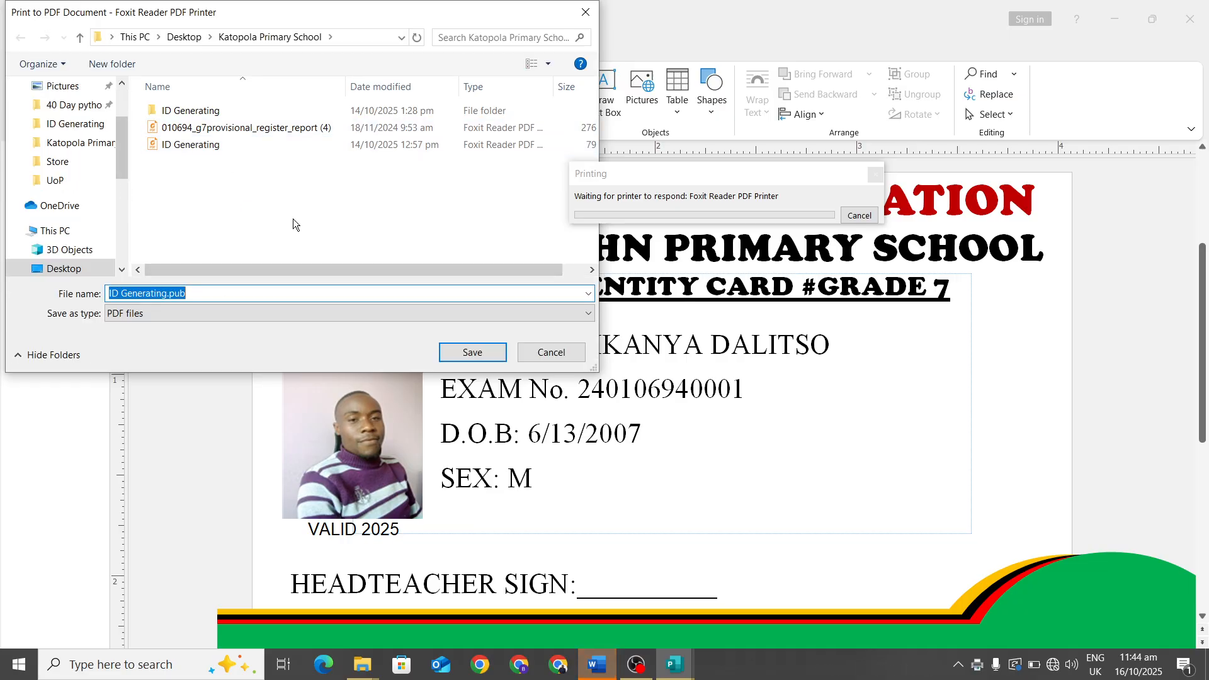
{"action": "left_click", "coordinate": [214, 142]}
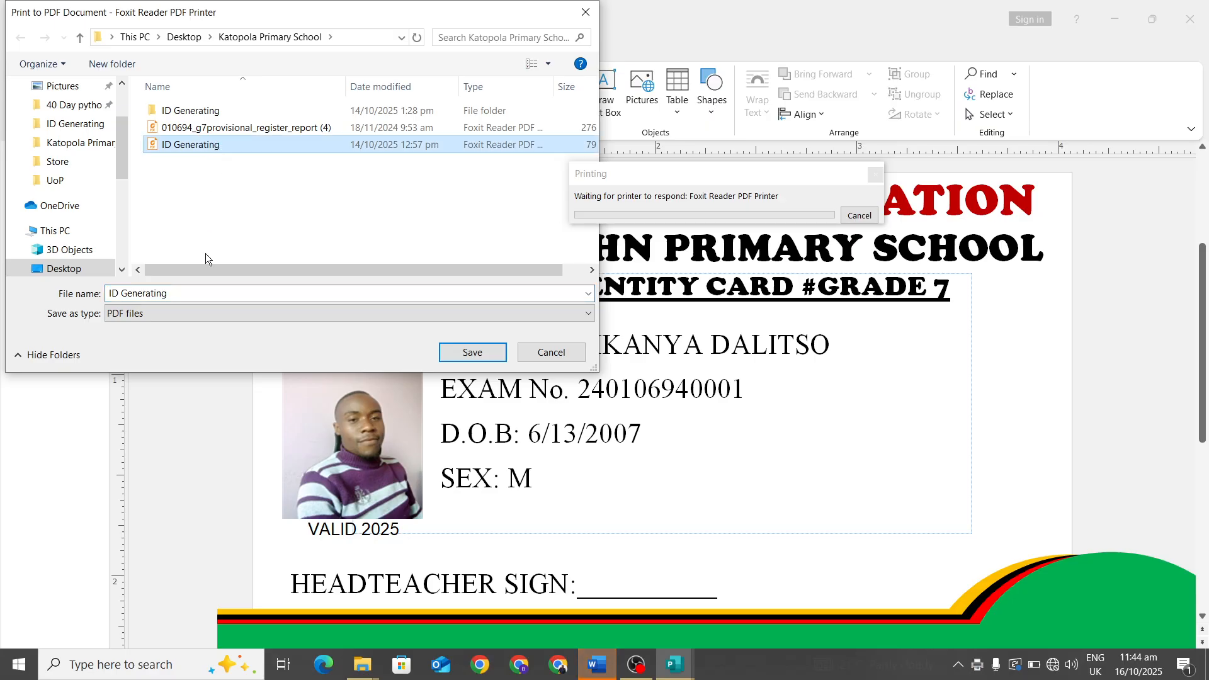
{"action": "left_click", "coordinate": [172, 295]}
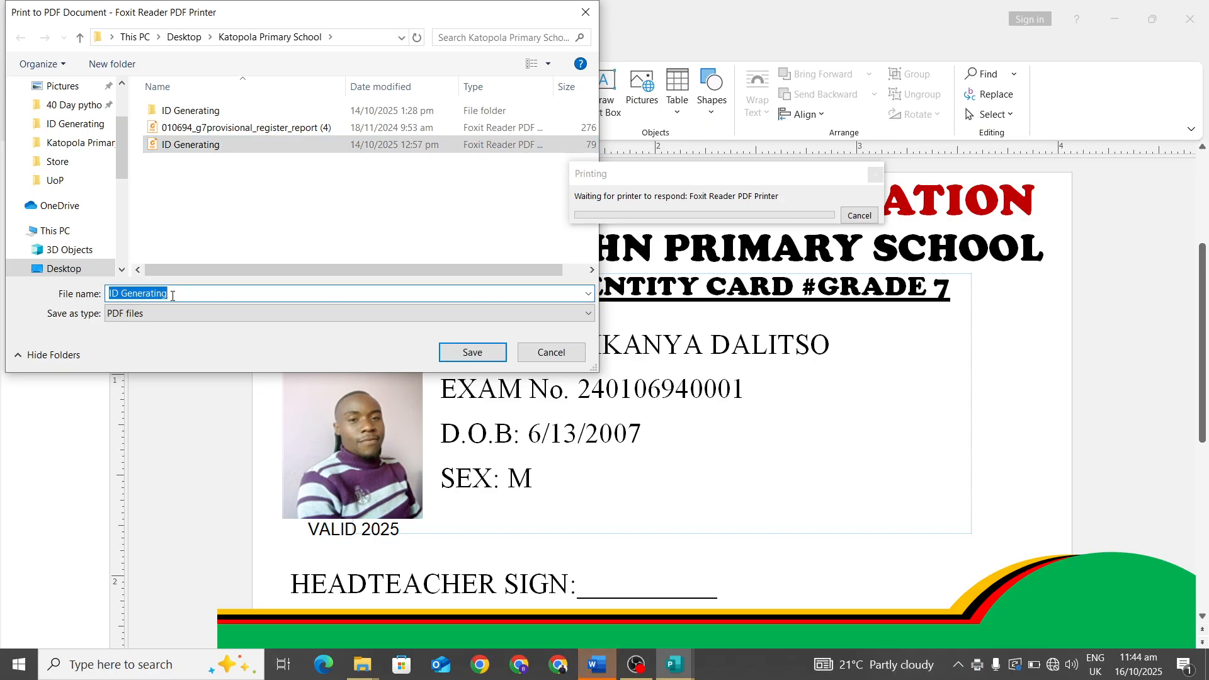
{"action": "left_click", "coordinate": [228, 294]}
{"action": "left_click", "coordinate": [449, 353]}
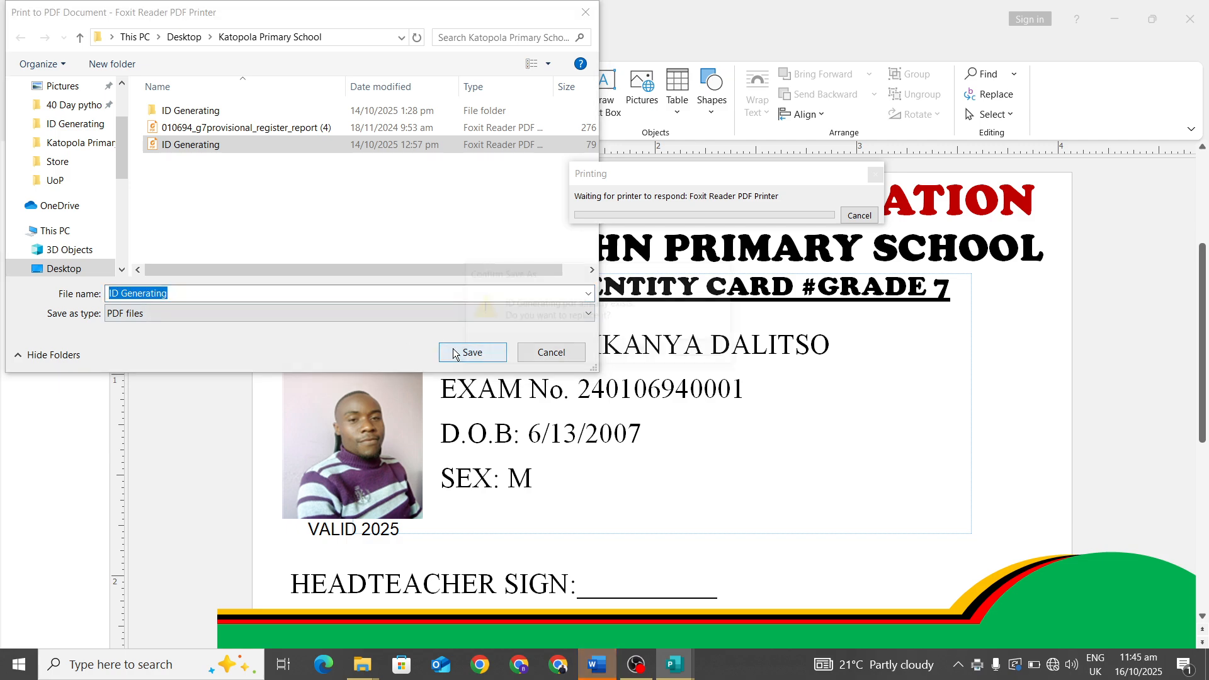
{"action": "left_click", "coordinate": [632, 352]}
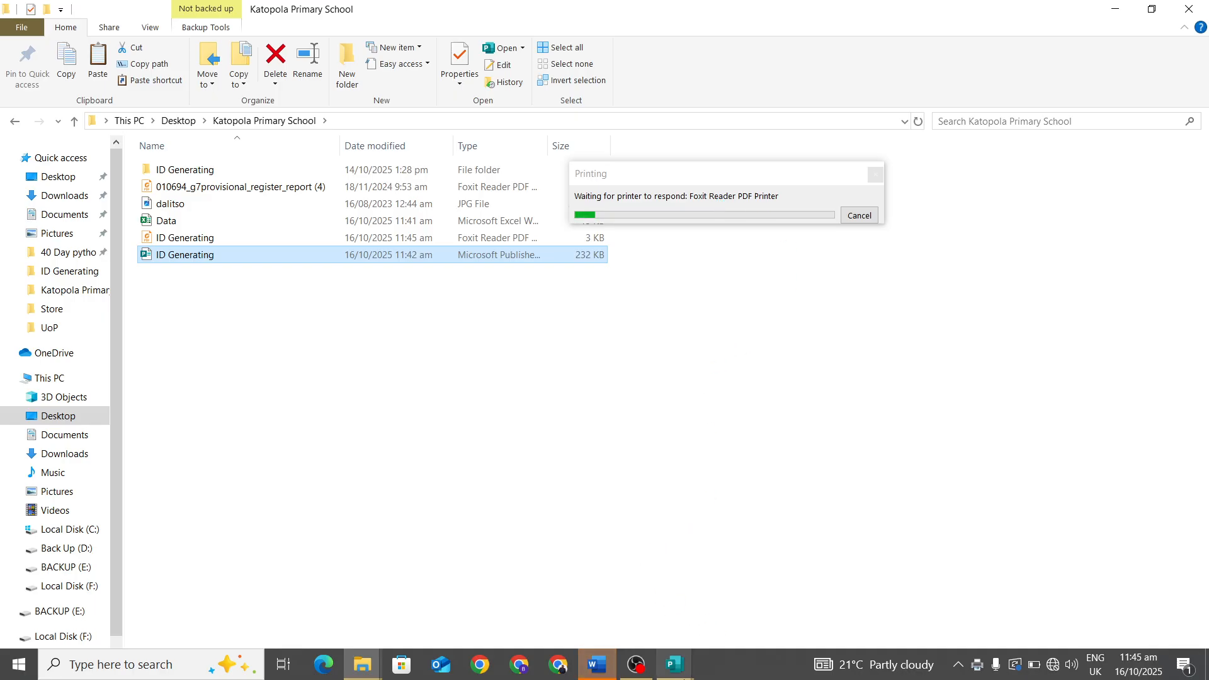
- Dismiss the Word message and close the 010694_g7provisional_register_report (4) document without saving its changes
{"action": "left_click", "coordinate": [592, 666]}
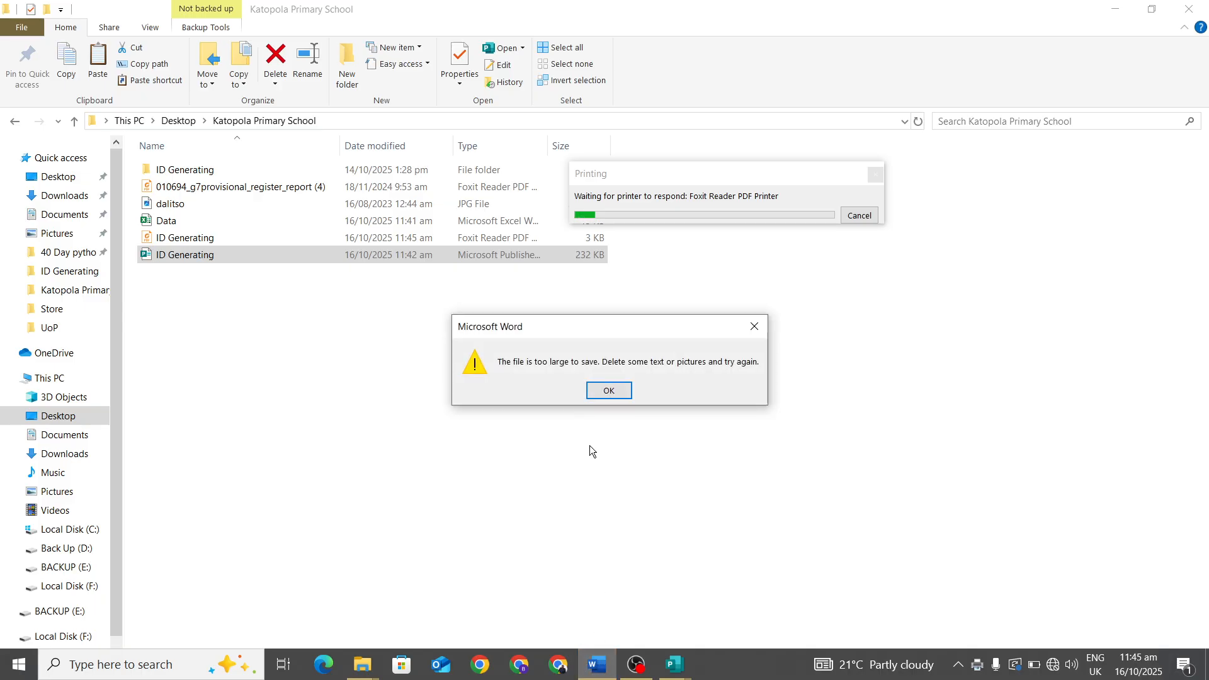
{"action": "left_click", "coordinate": [610, 391]}
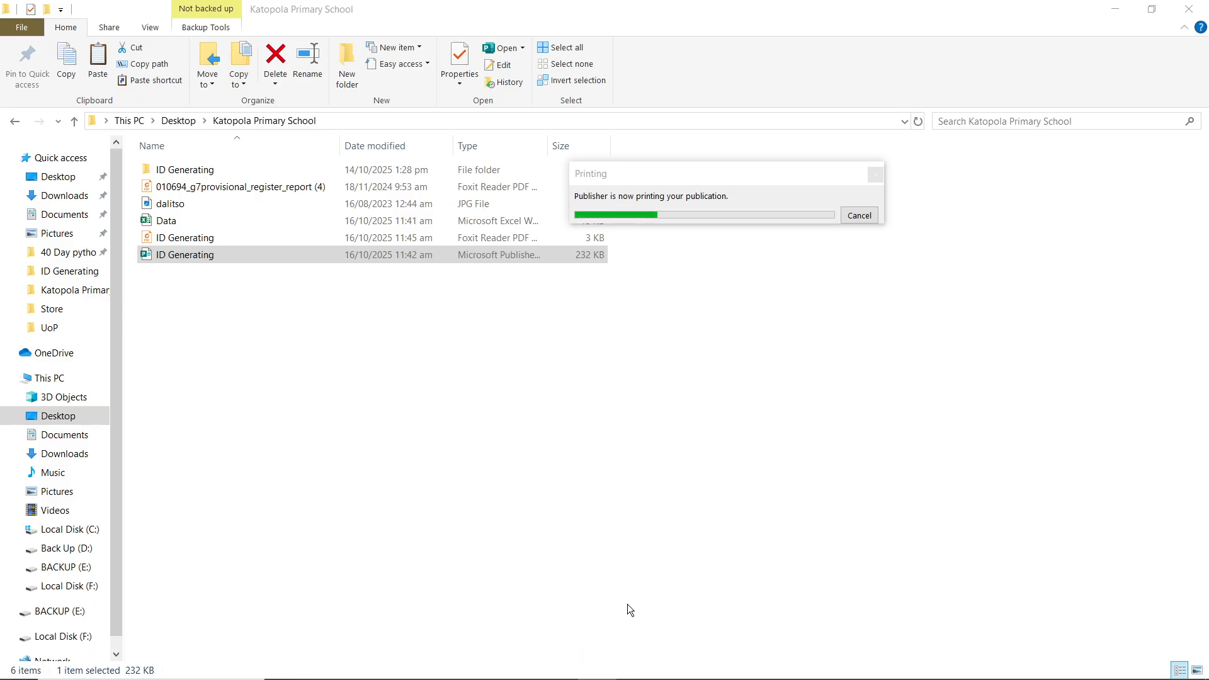
{"action": "mouse_move", "coordinate": [614, 669]}
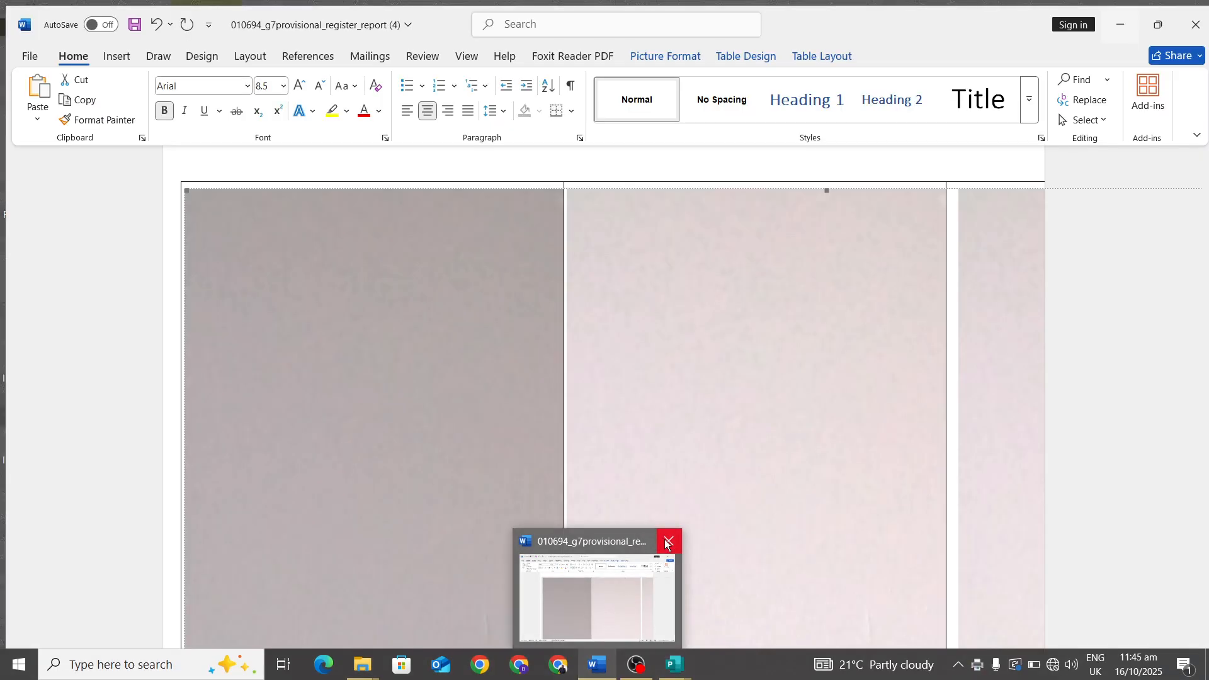
{"action": "left_click", "coordinate": [665, 539]}
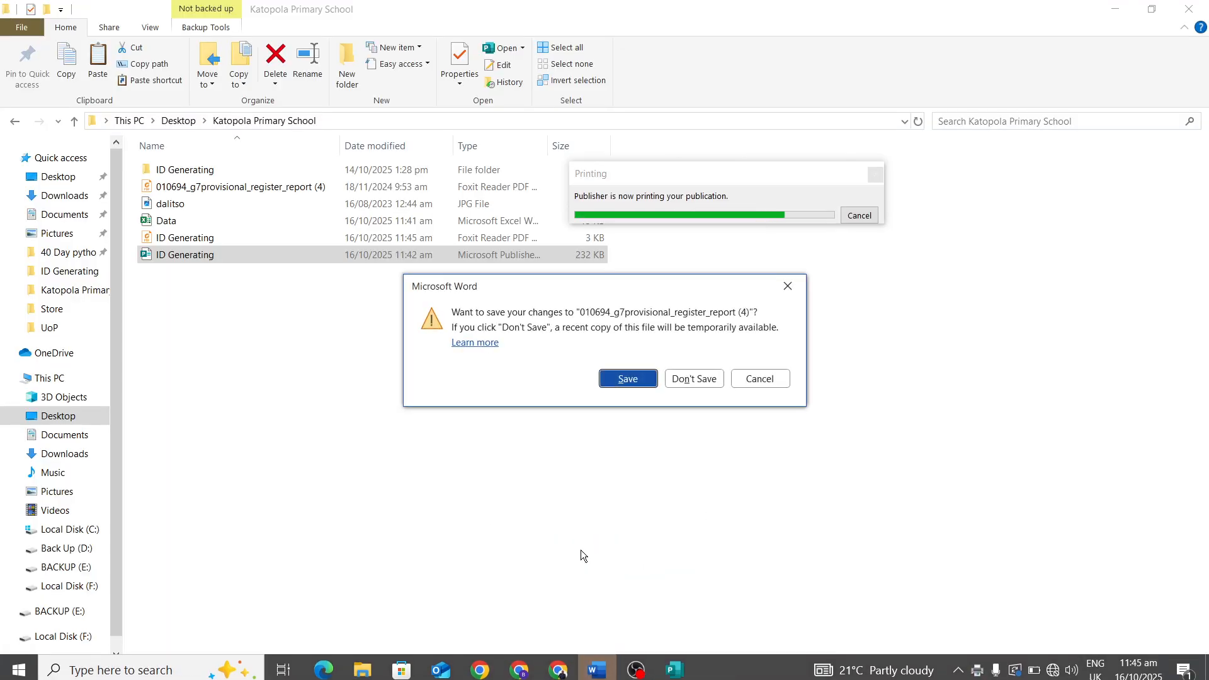
{"action": "left_click", "coordinate": [686, 377]}
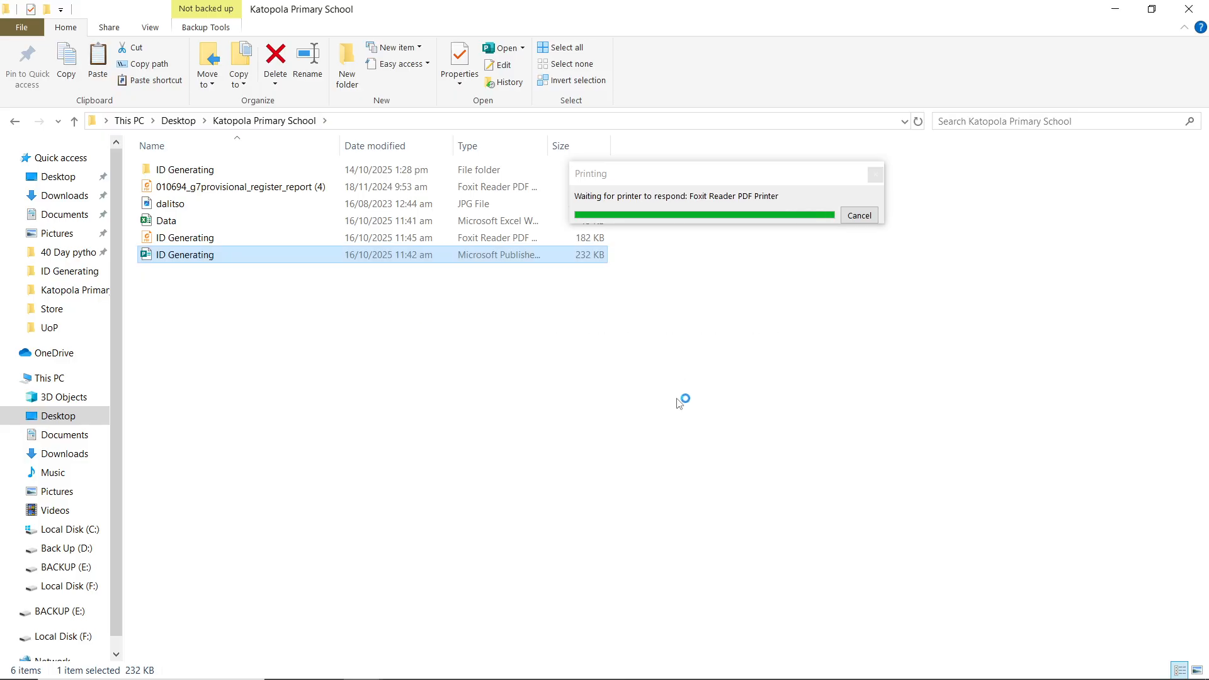
- Review the candidates' photos and details on the first page of cards in the ID Generating PDF
{"action": "mouse_move", "coordinate": [591, 672]}
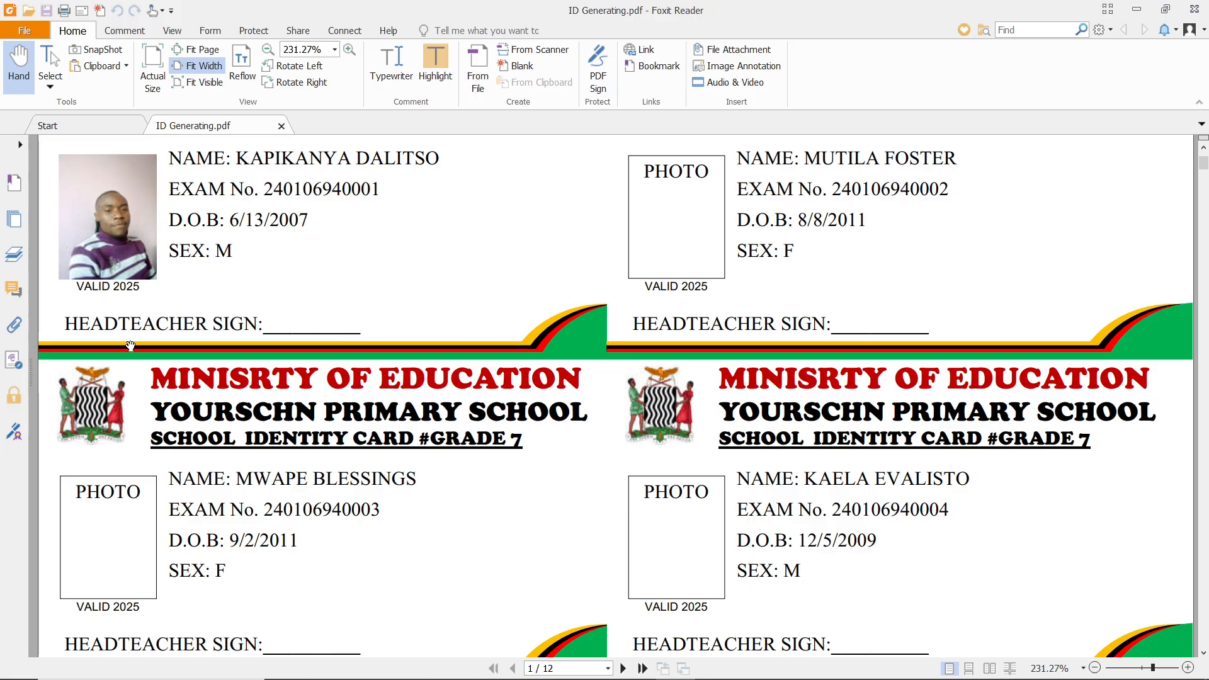
{"action": "scroll", "coordinate": [130, 345], "scroll_direction": "up", "scroll_amount": 3}
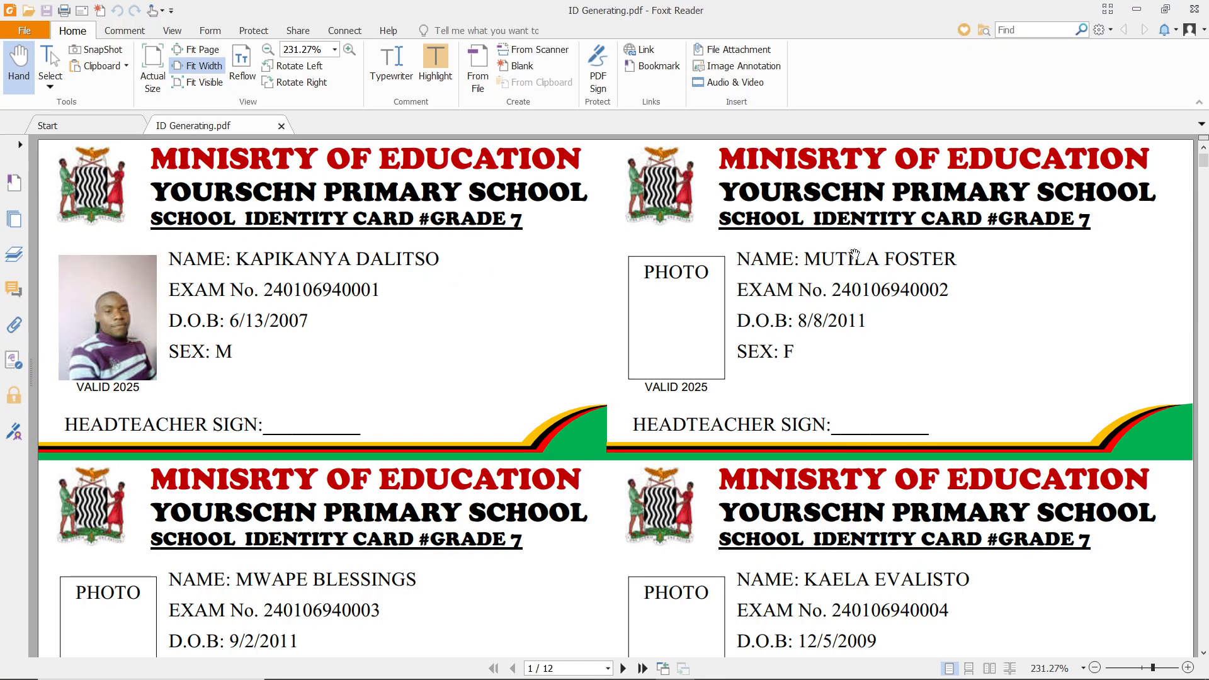
{"action": "scroll", "coordinate": [797, 345], "scroll_direction": "down", "scroll_amount": 4}
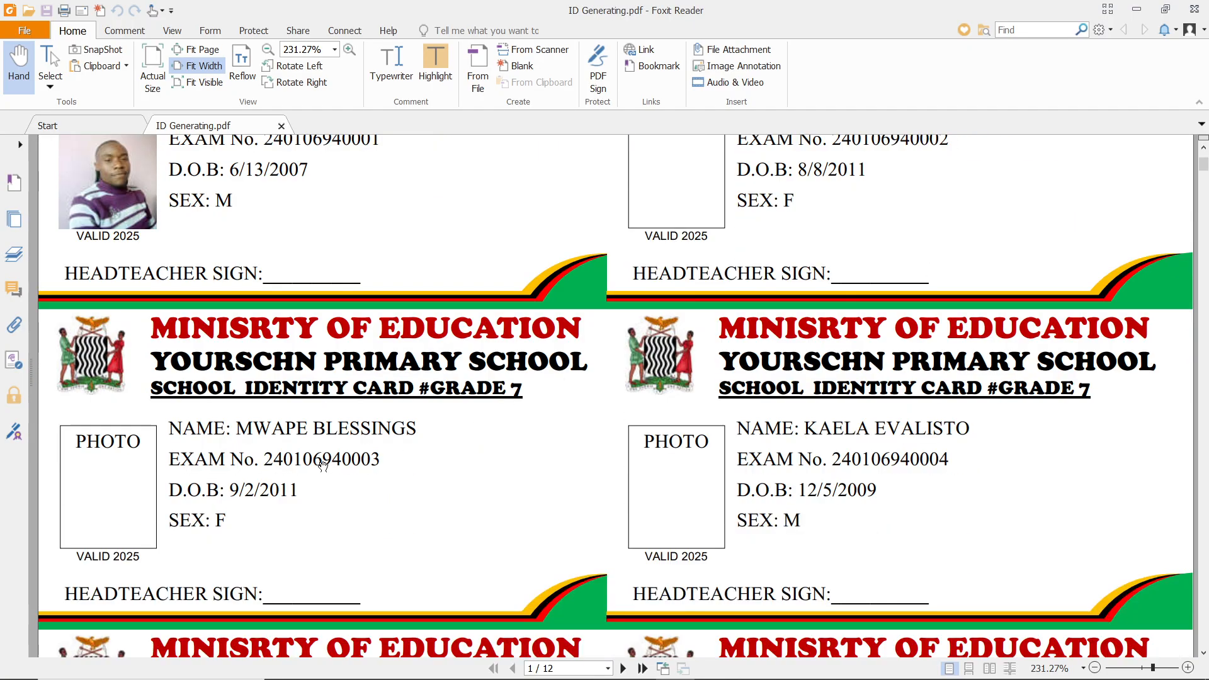
{"action": "scroll", "coordinate": [908, 446], "scroll_direction": "down", "scroll_amount": 4}
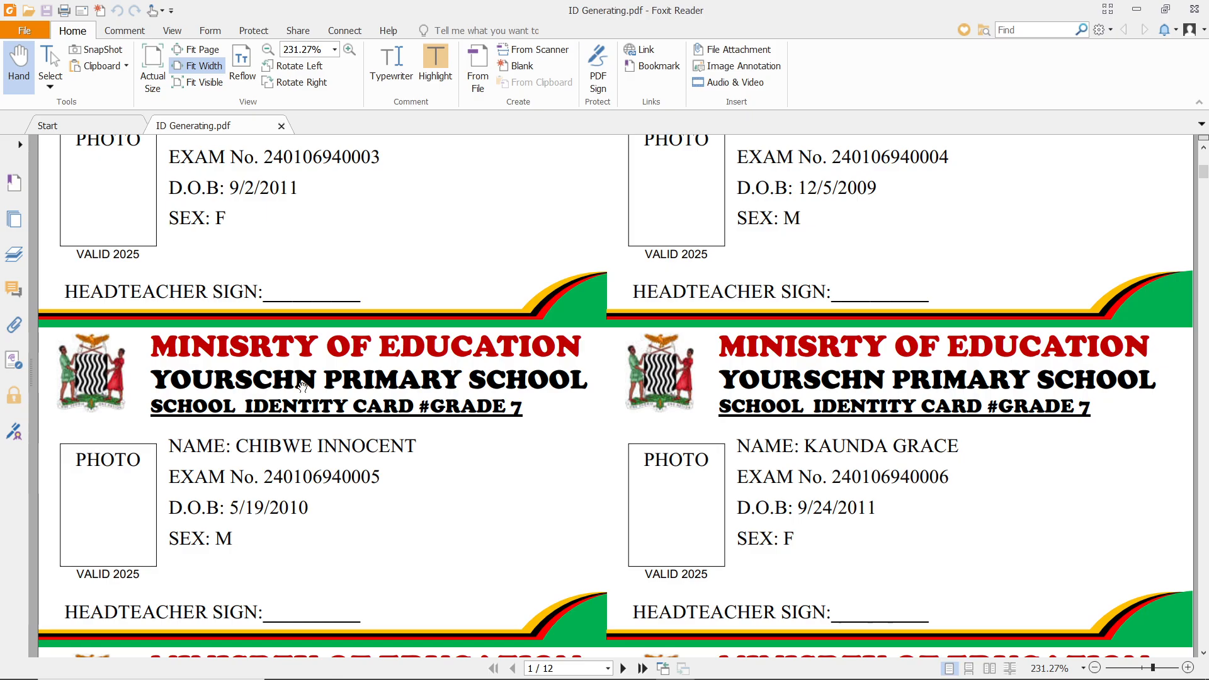
- Switch back to Publisher and replace YOURSCHN in the card's school name with MUSHISHE in capitals
{"action": "left_click", "coordinate": [634, 664]}
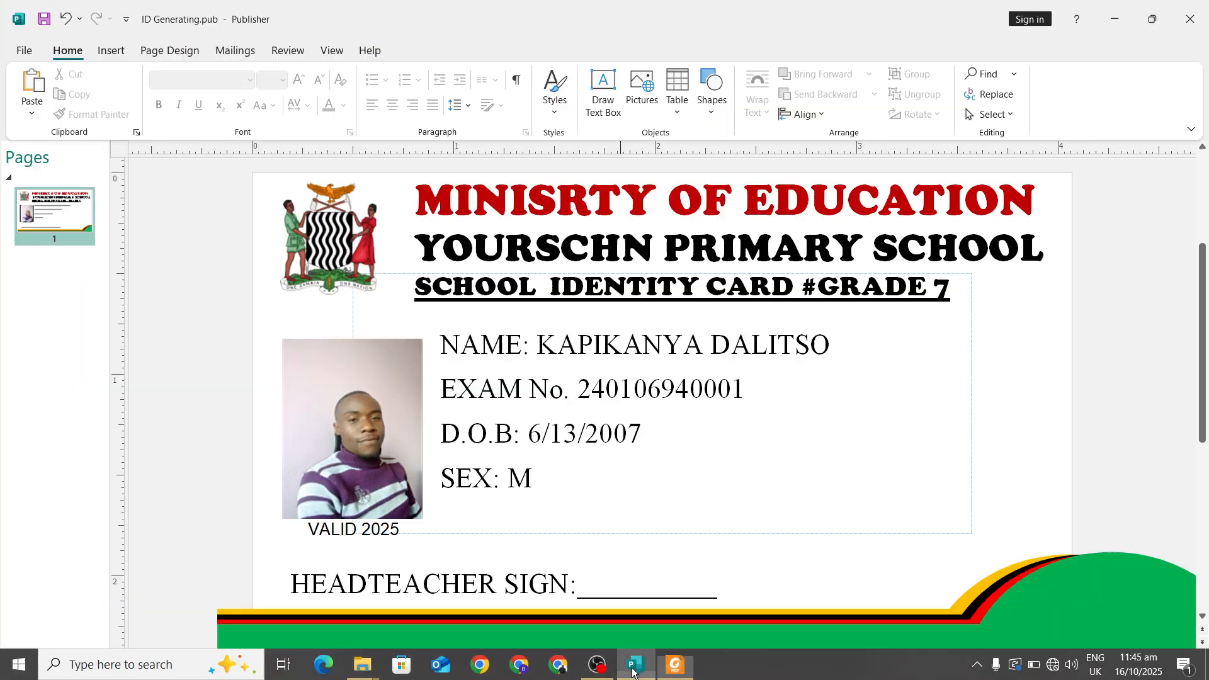
{"action": "left_click_drag", "start_coordinate": [420, 242], "coordinate": [643, 258]}
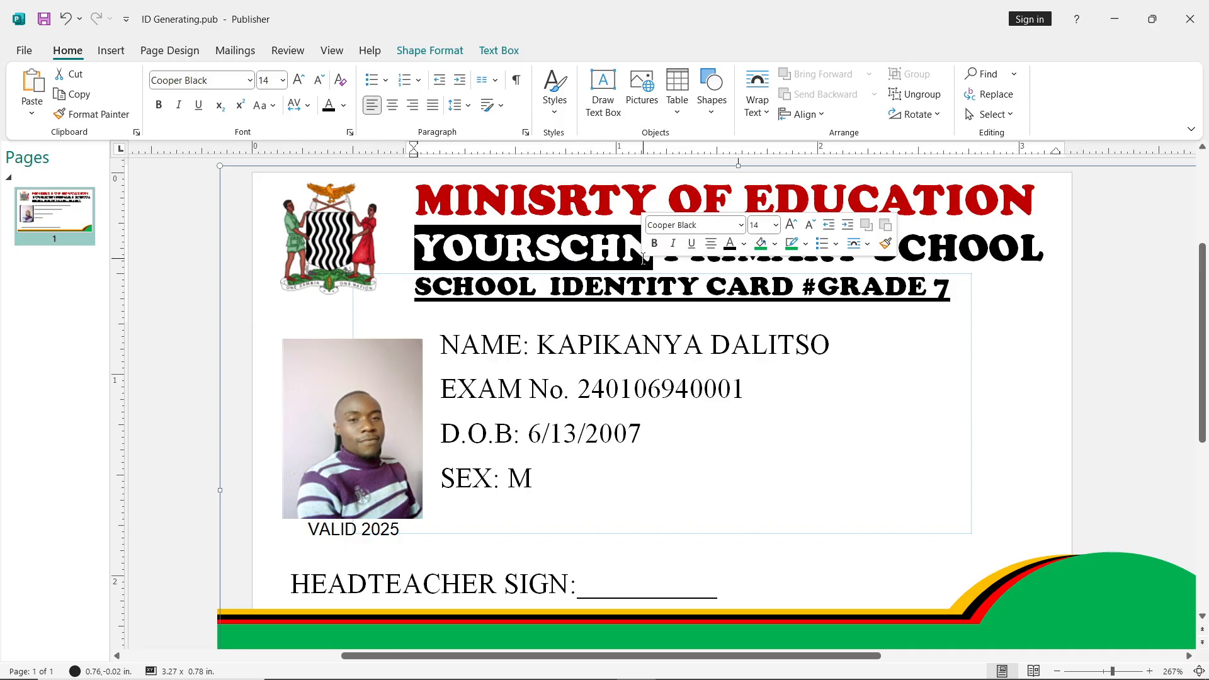
{"action": "type", "text": "mu"}
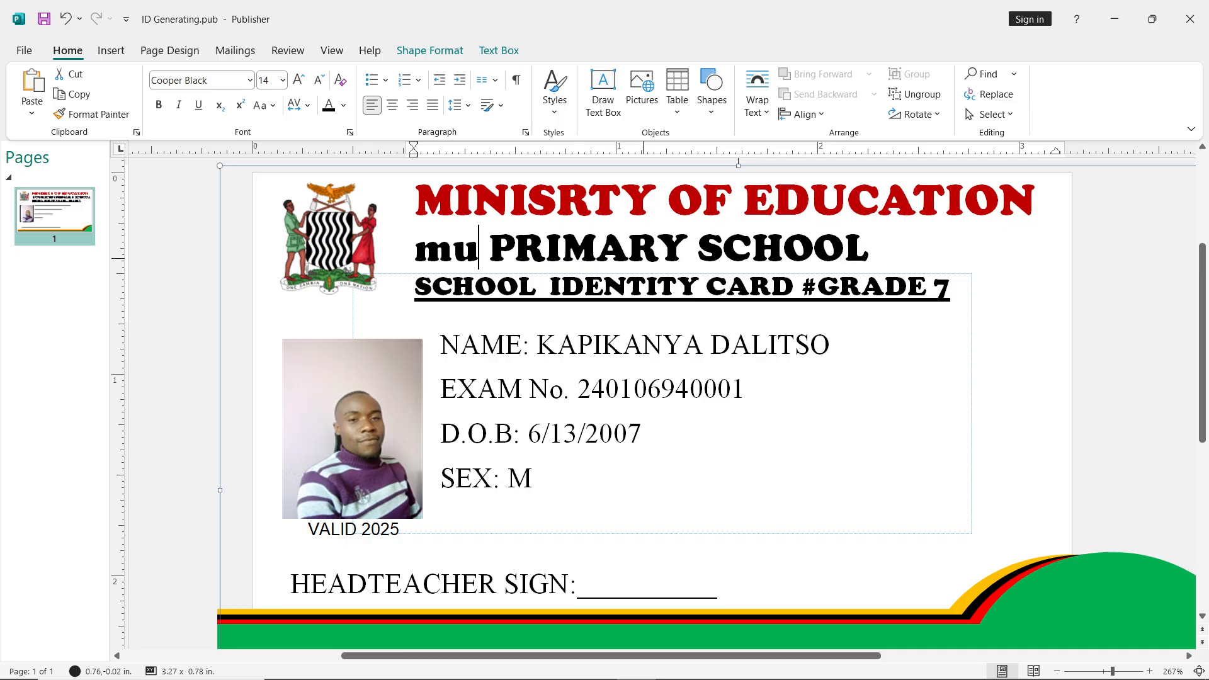
{"action": "key", "text": "BackSpace"}
{"action": "key", "text": "BackSpace"}
{"action": "key", "text": "Caps_Lock"}
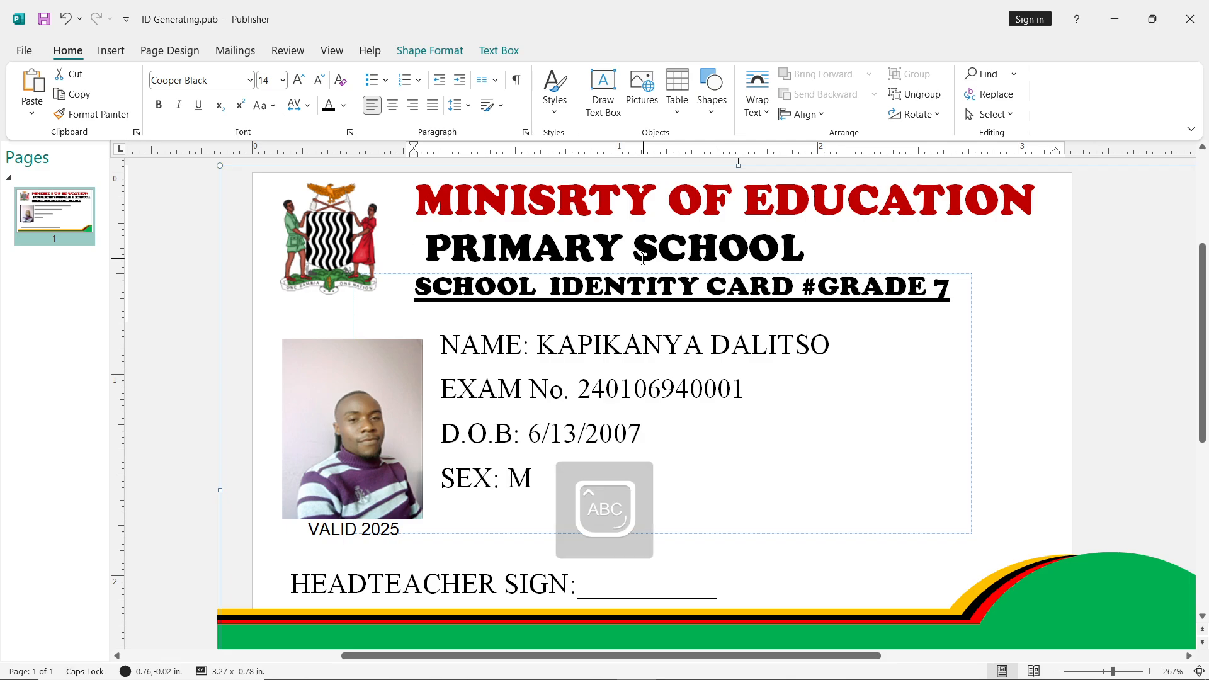
{"action": "type", "text": "MUSHISHE"}
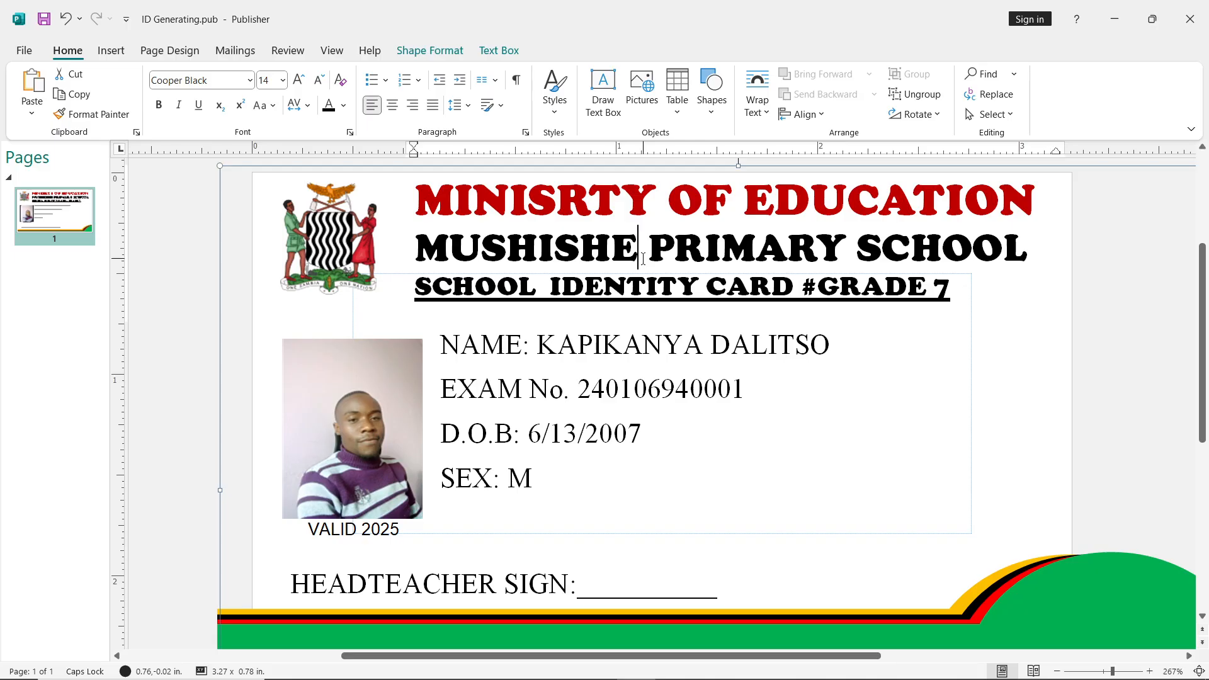
{"action": "mouse_move", "coordinate": [772, 677]}
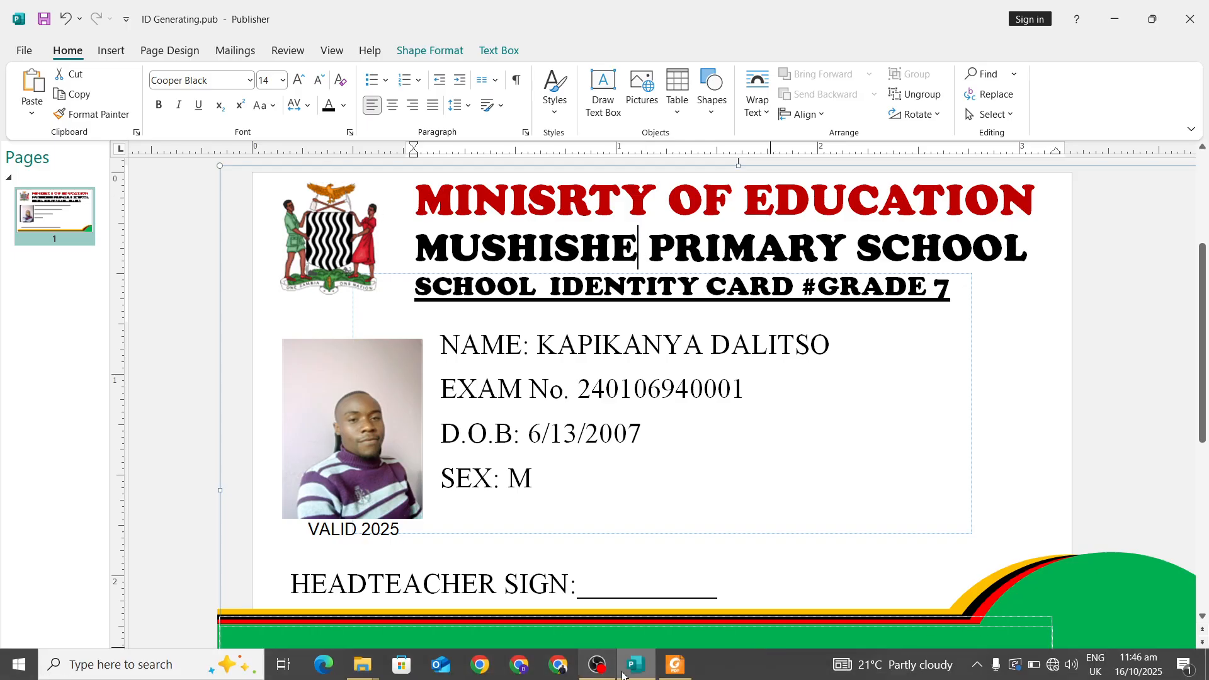
{"action": "left_click", "coordinate": [592, 677]}
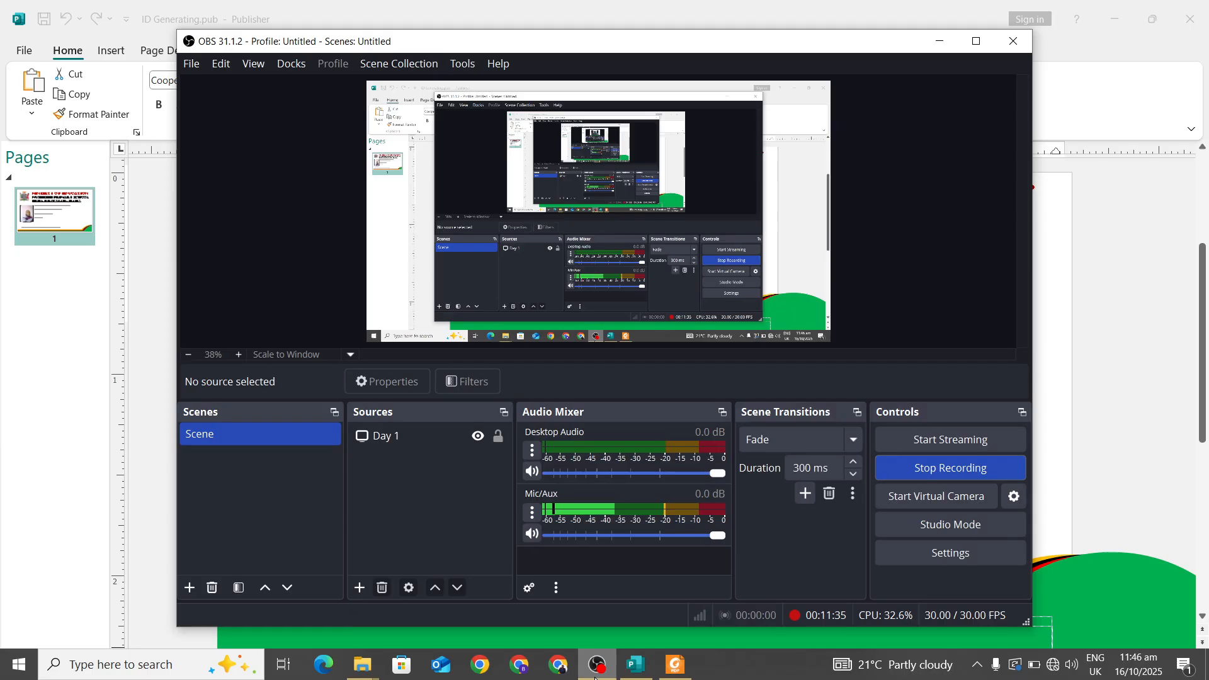